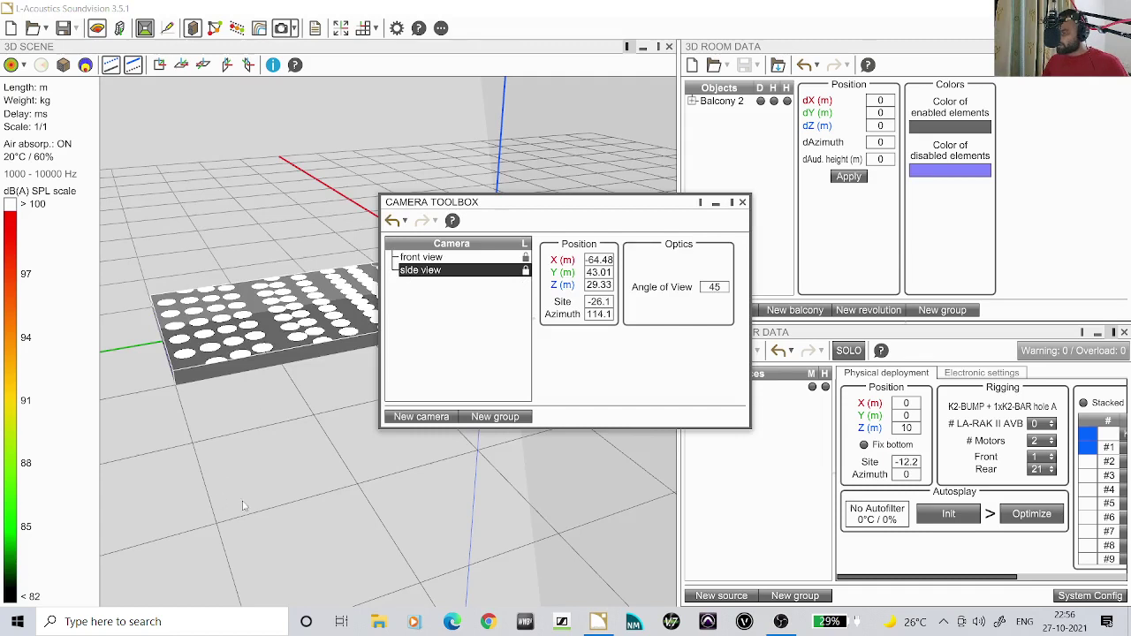
- Close the camera toolbox and view the scene in elevation and from the top
{"action": "left_click", "coordinate": [743, 202]}
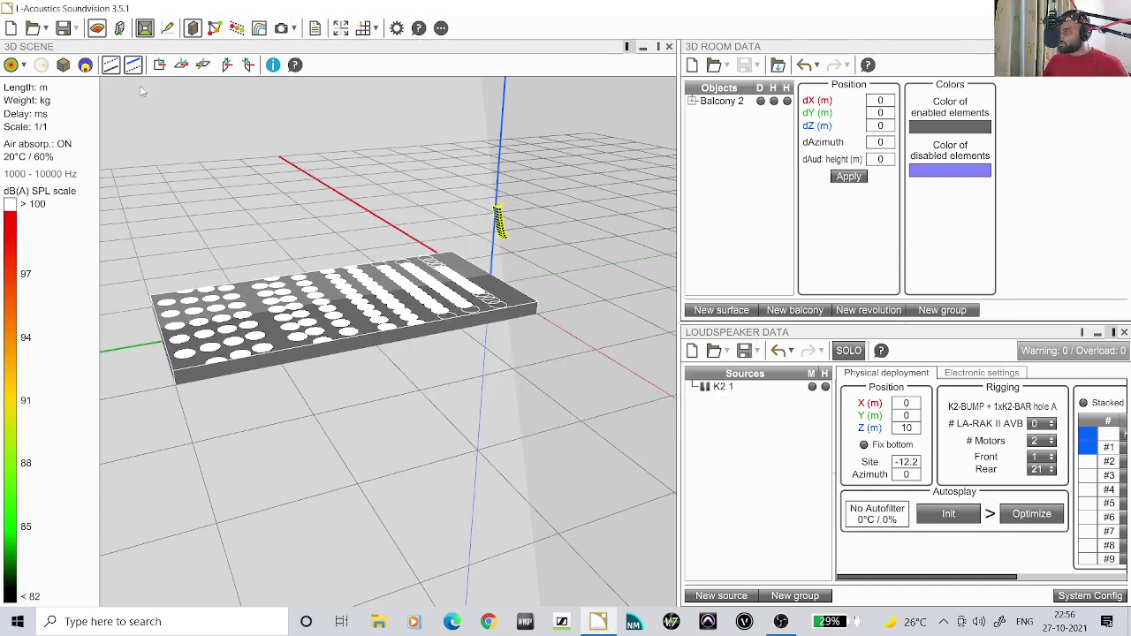
{"action": "left_click", "coordinate": [181, 65]}
{"action": "left_click", "coordinate": [182, 69]}
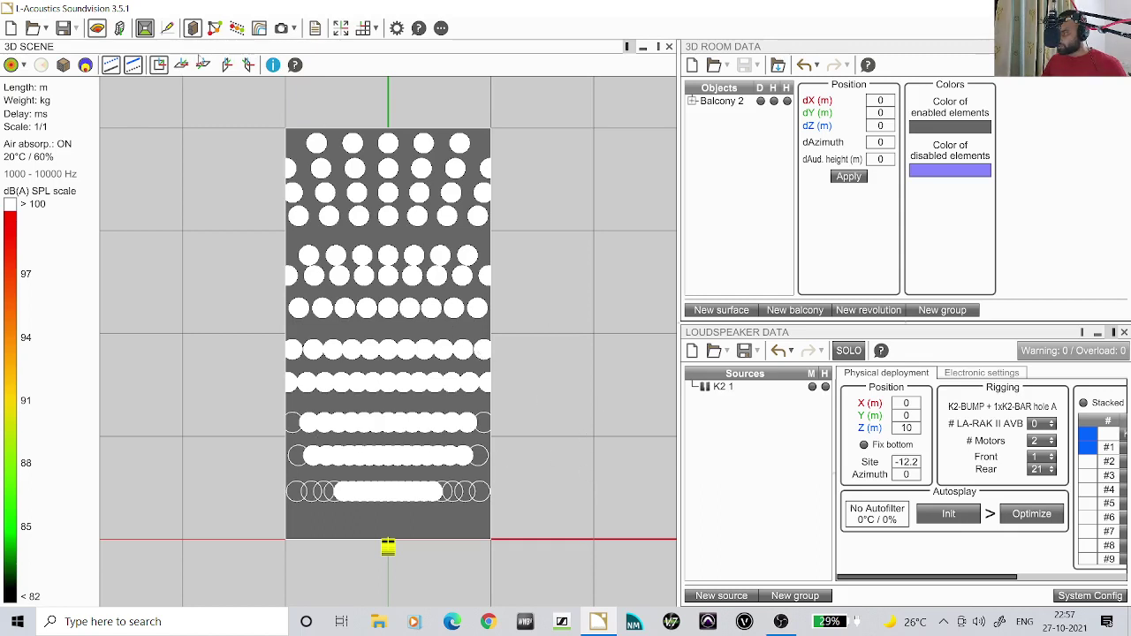
{"action": "left_click", "coordinate": [203, 64]}
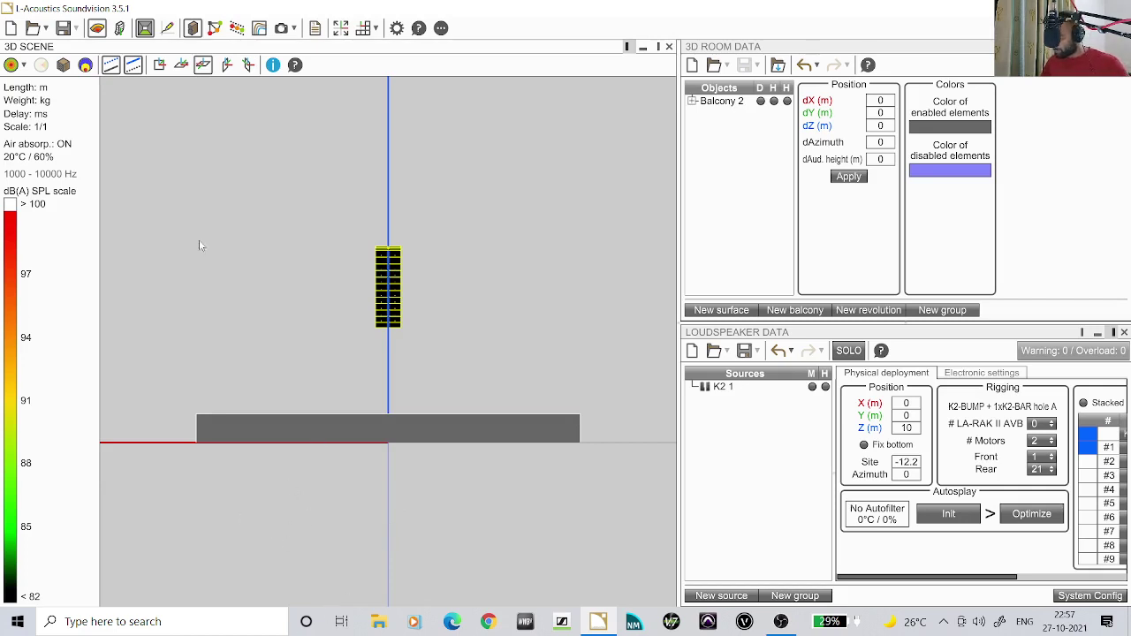
{"action": "left_click", "coordinate": [180, 65]}
{"action": "left_click", "coordinate": [161, 67]}
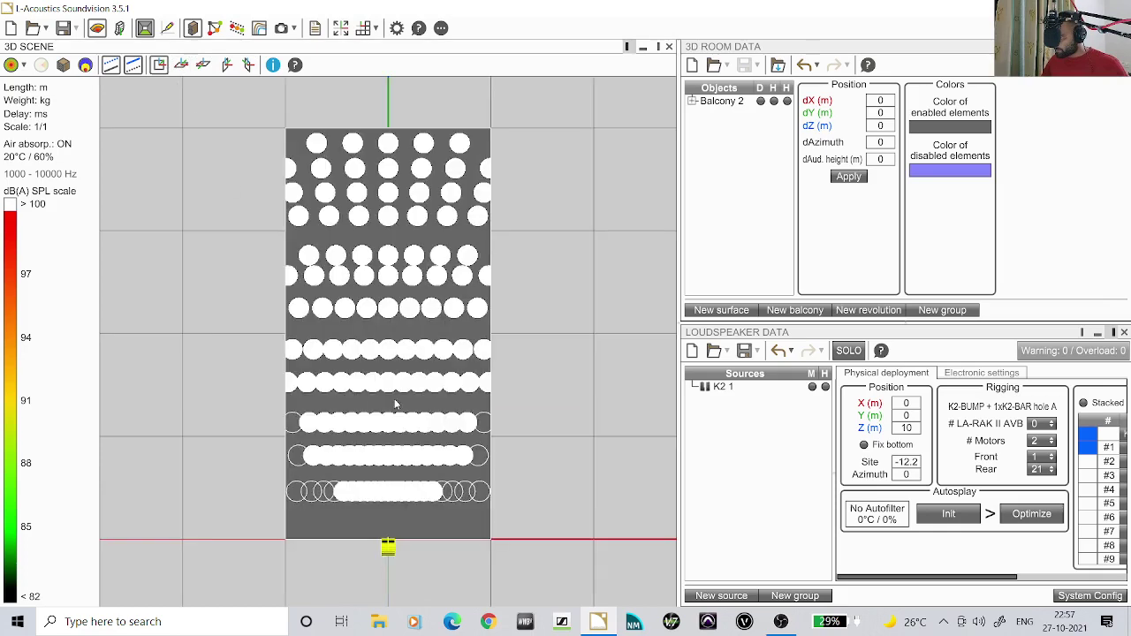
- Select the balcony surface in the top view of the 3D scene
{"action": "left_click", "coordinate": [389, 306]}
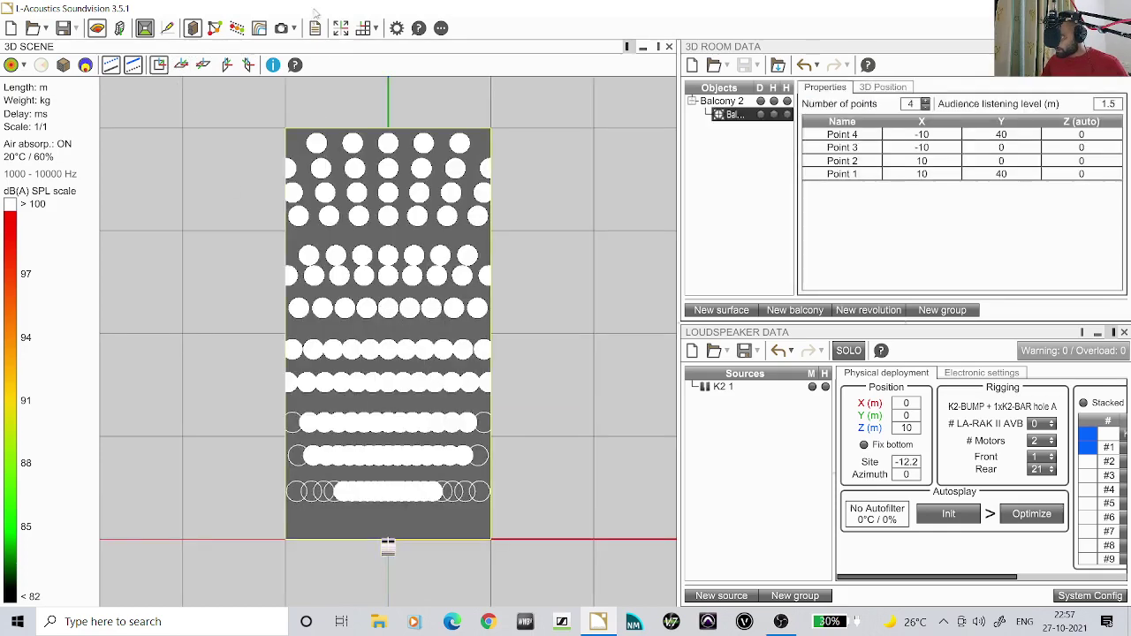
{"action": "scroll", "coordinate": [624, 370], "scroll_direction": "down", "scroll_amount": 5}
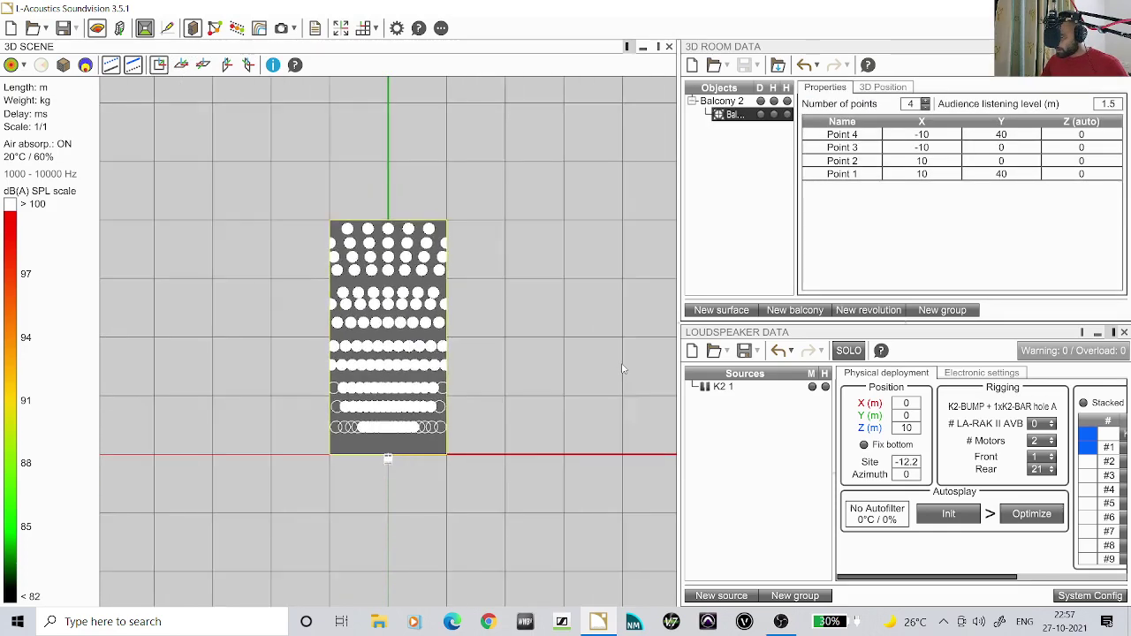
{"action": "scroll", "coordinate": [603, 398], "scroll_direction": "up", "scroll_amount": 5}
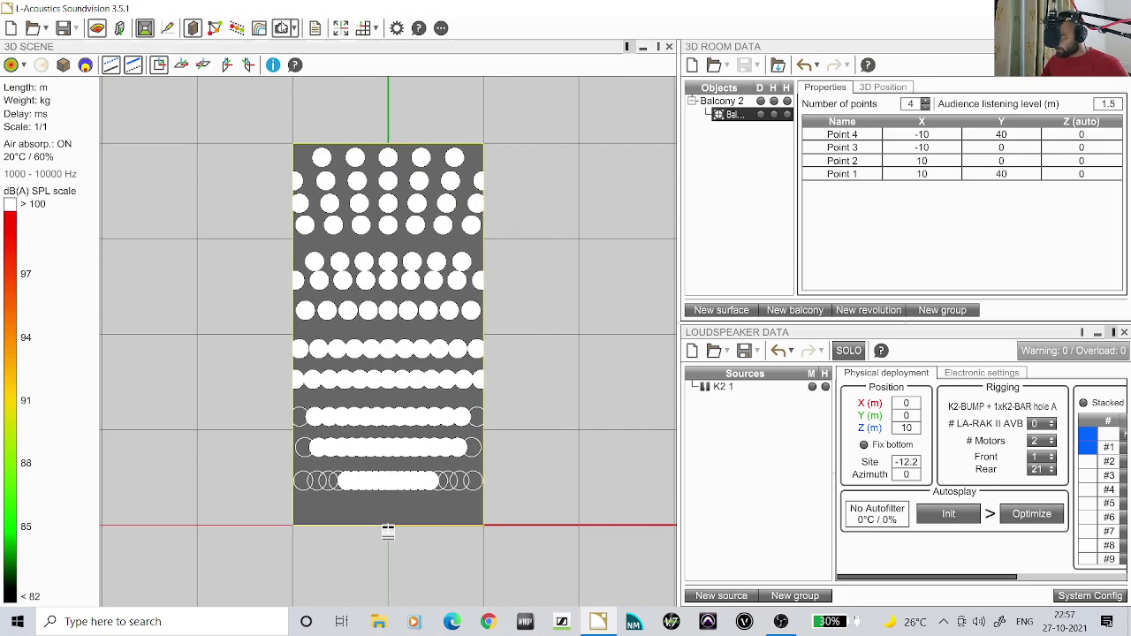
- Try to recall the saved front view camera while the scene is in top view, and close the camera toolbox
{"action": "left_click", "coordinate": [281, 29]}
{"action": "left_click", "coordinate": [417, 270]}
{"action": "left_click", "coordinate": [423, 258]}
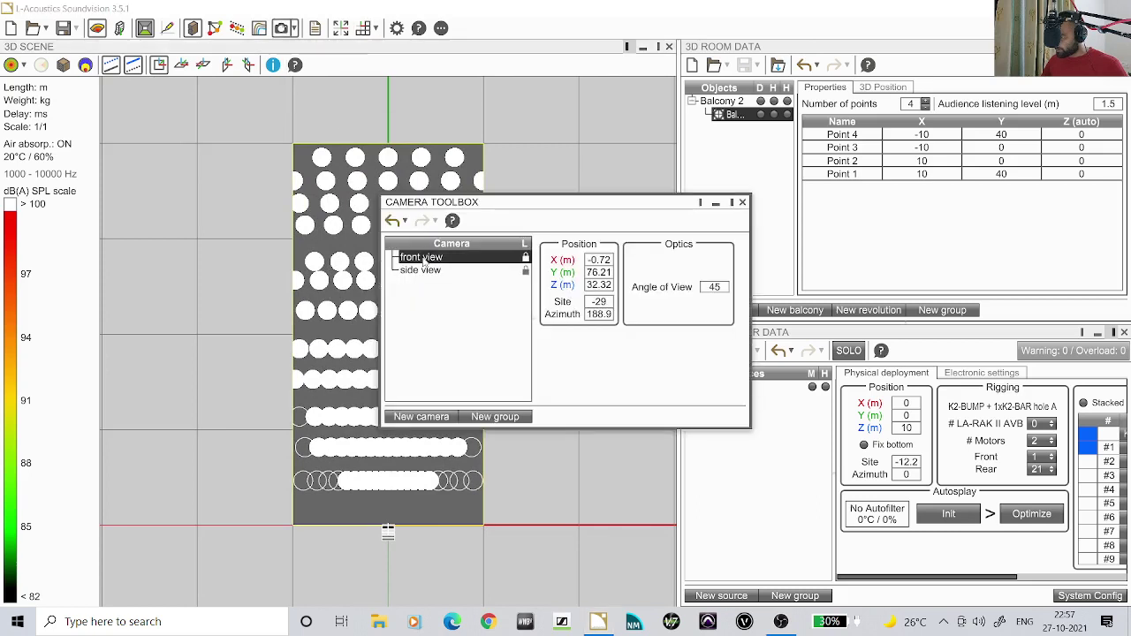
{"action": "left_click", "coordinate": [743, 203]}
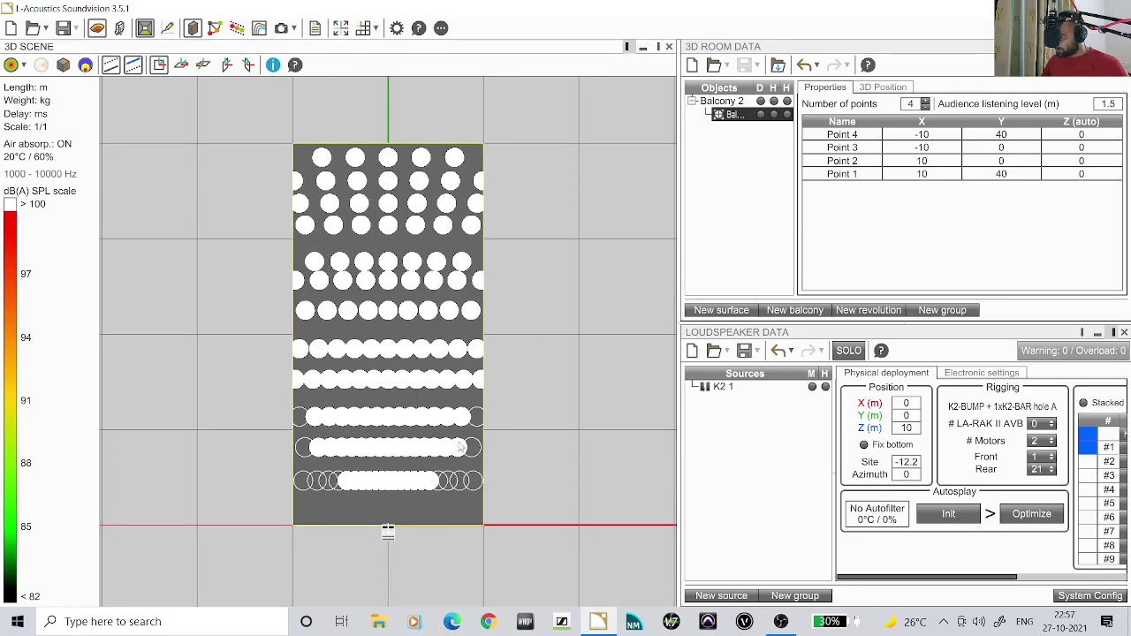
- Dismiss the balcony surface's options, deselect the surface and return the scene from top view to perspective
{"action": "scroll", "coordinate": [493, 414], "scroll_direction": "down", "scroll_amount": 2}
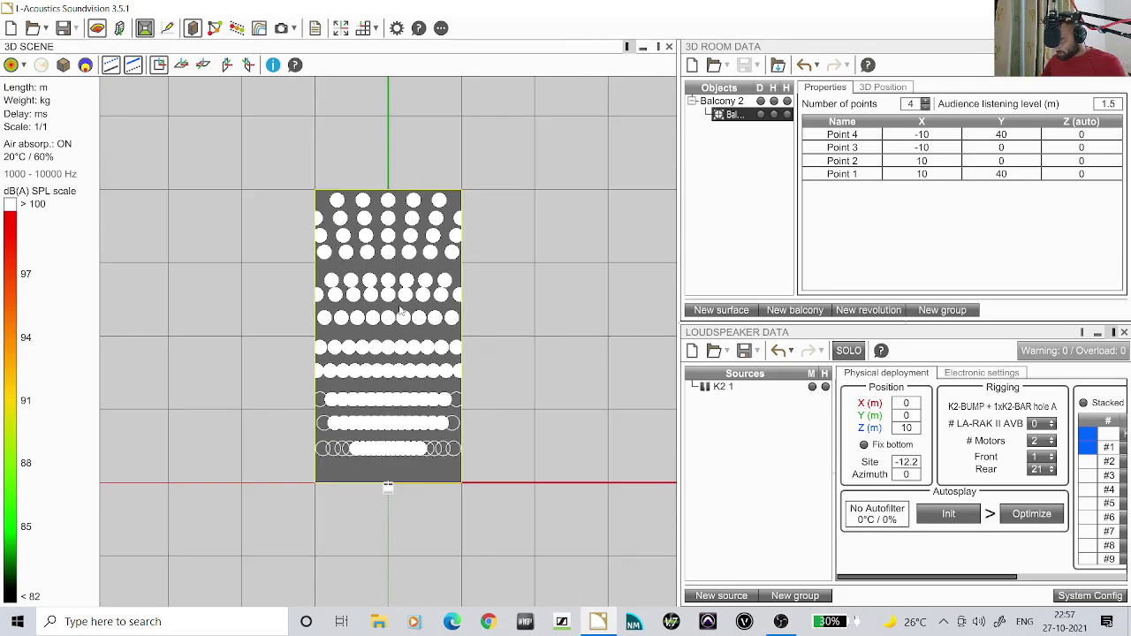
{"action": "right_click", "coordinate": [439, 324]}
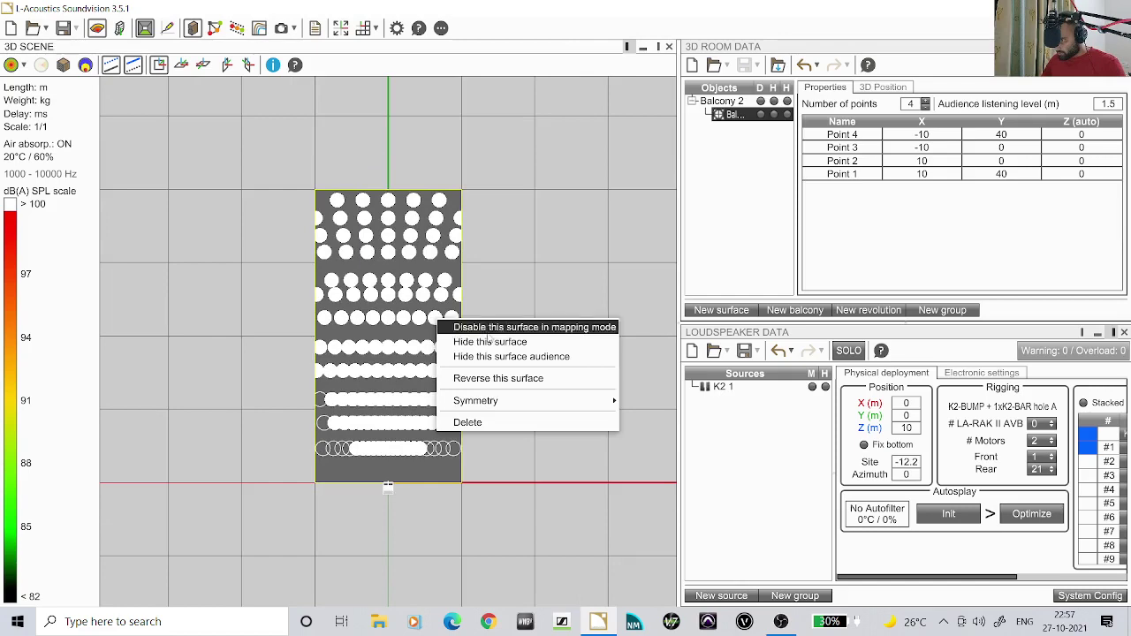
{"action": "left_click", "coordinate": [502, 255]}
{"action": "scroll", "coordinate": [518, 294], "scroll_direction": "down", "scroll_amount": 2}
{"action": "scroll", "coordinate": [518, 294], "scroll_direction": "up", "scroll_amount": 3}
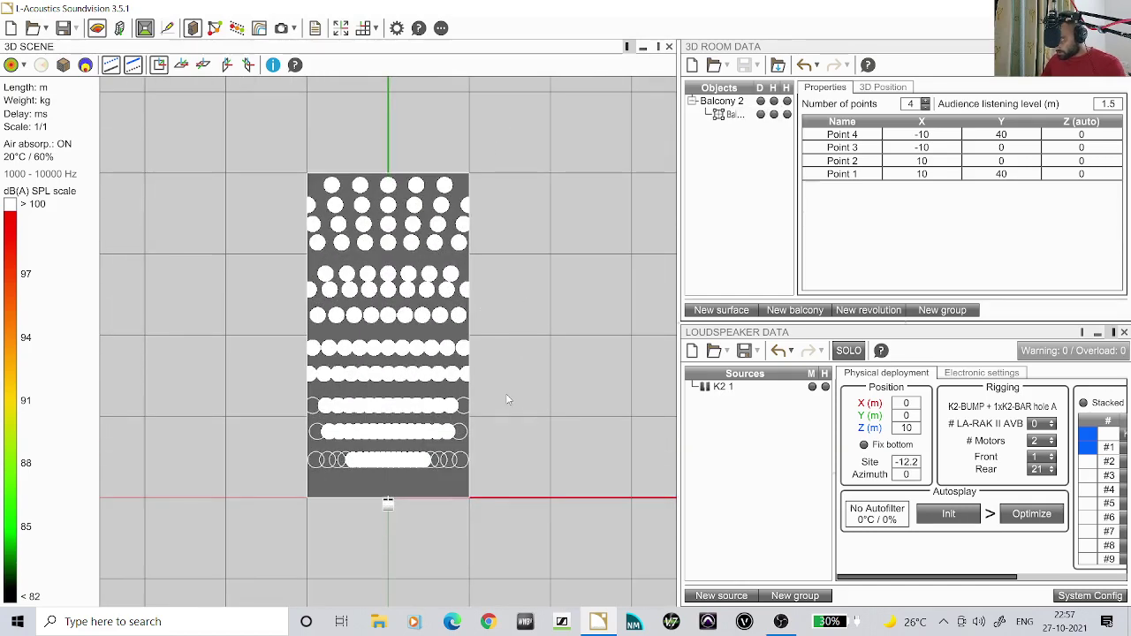
{"action": "left_click", "coordinate": [157, 69]}
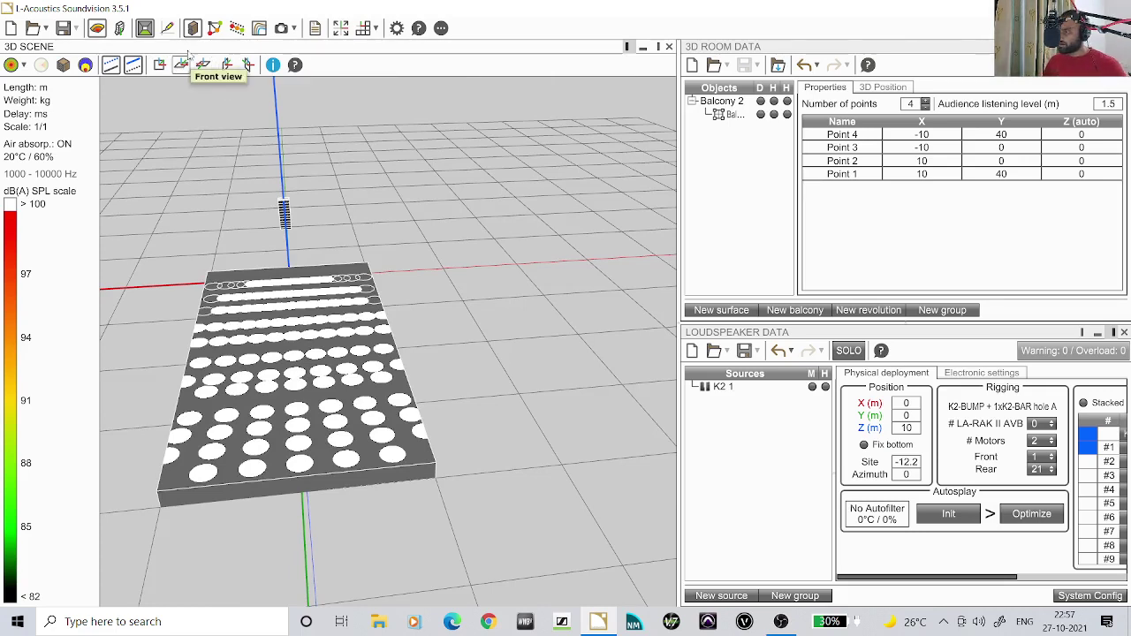
- Compare the saved front view and side view cameras, finish on front view, and dock the Camera Toolbox beside the scene
{"action": "left_click", "coordinate": [283, 29]}
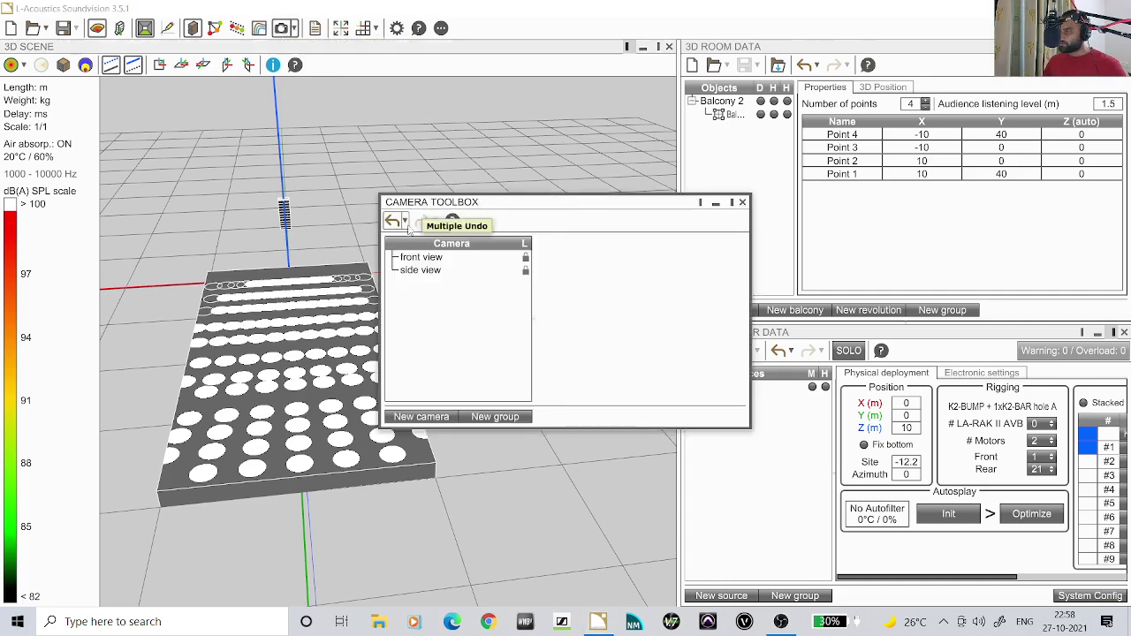
{"action": "left_click", "coordinate": [423, 257]}
{"action": "left_click", "coordinate": [426, 270]}
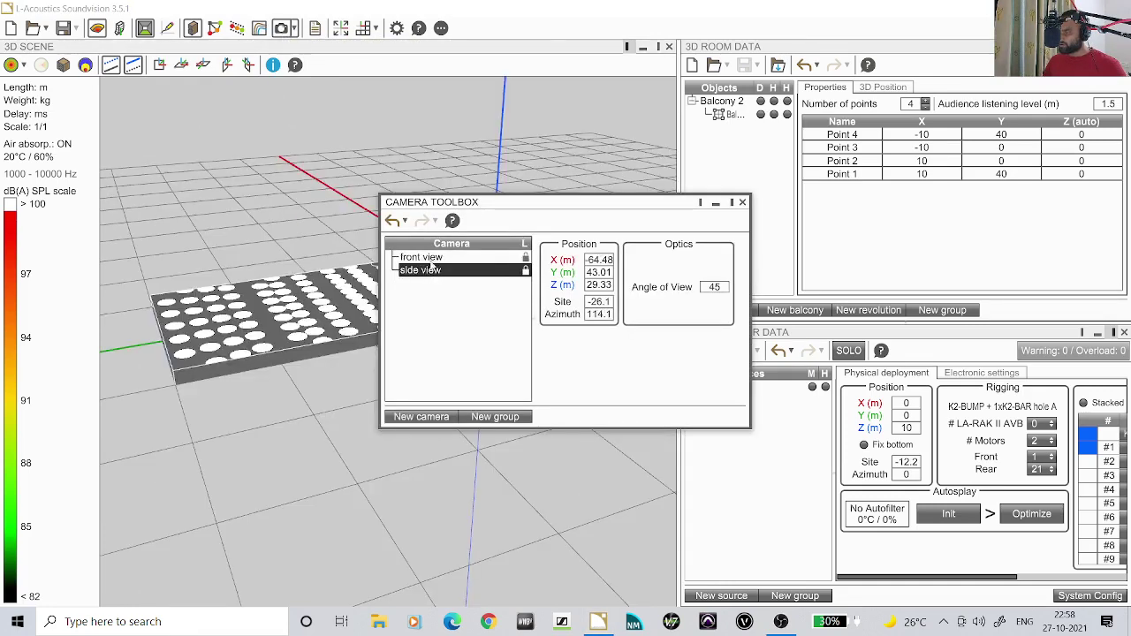
{"action": "left_click", "coordinate": [427, 257]}
{"action": "left_click", "coordinate": [732, 202]}
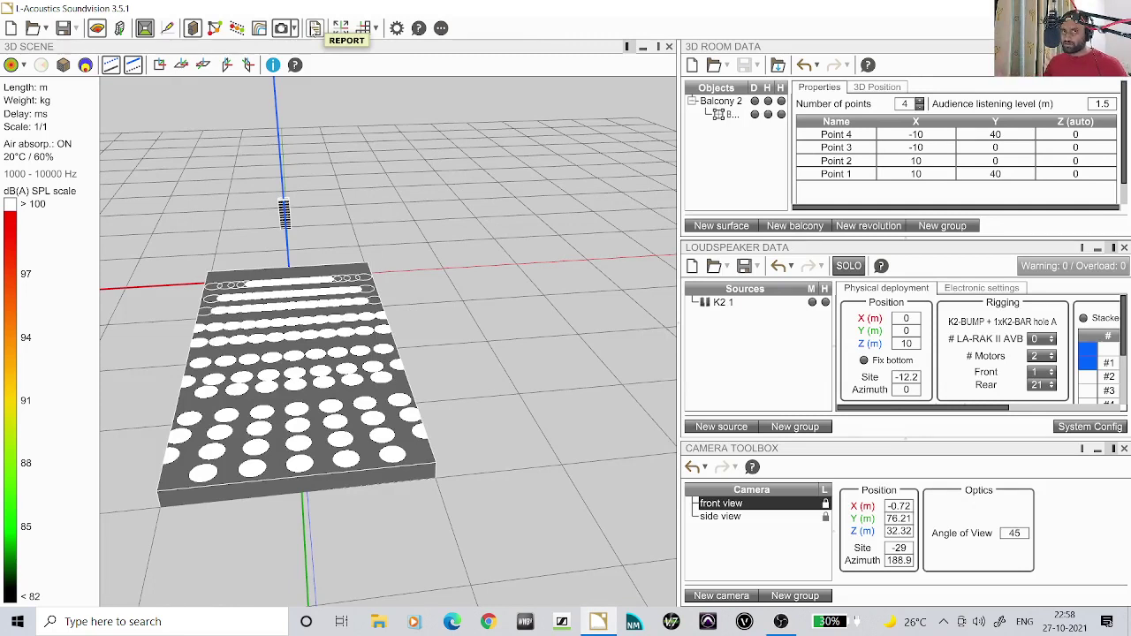
- Look at the report dialog's author and comment fields and close it without saving
{"action": "left_click", "coordinate": [315, 28]}
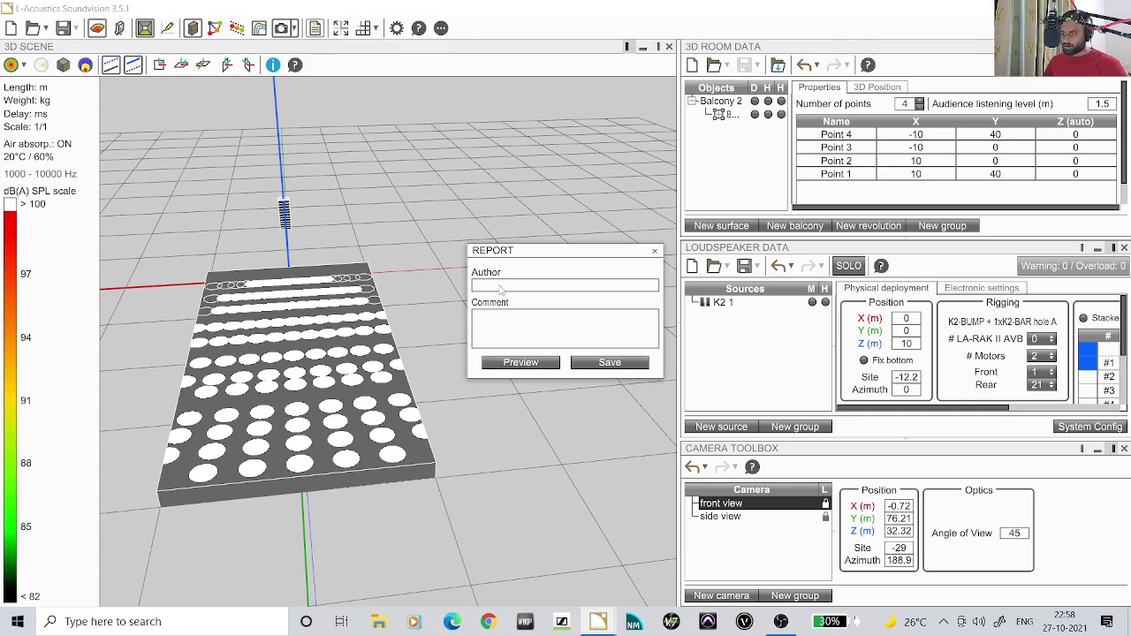
{"action": "left_click", "coordinate": [654, 253]}
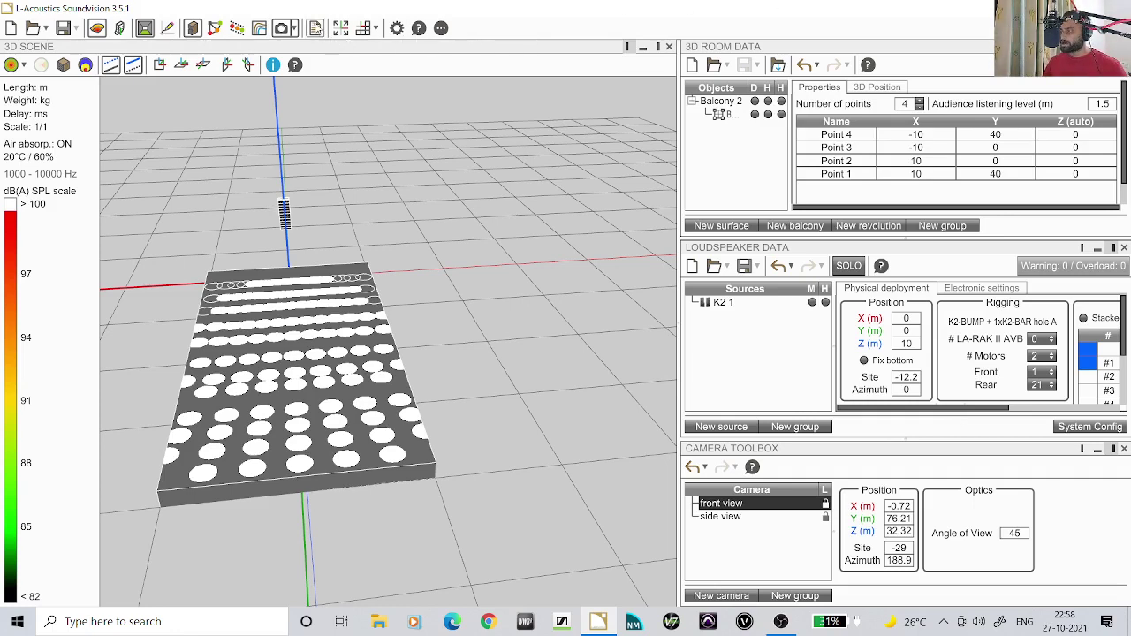
- Hide all toolboxes around the 3D scene and apply the Venue layout
{"action": "left_click", "coordinate": [339, 31]}
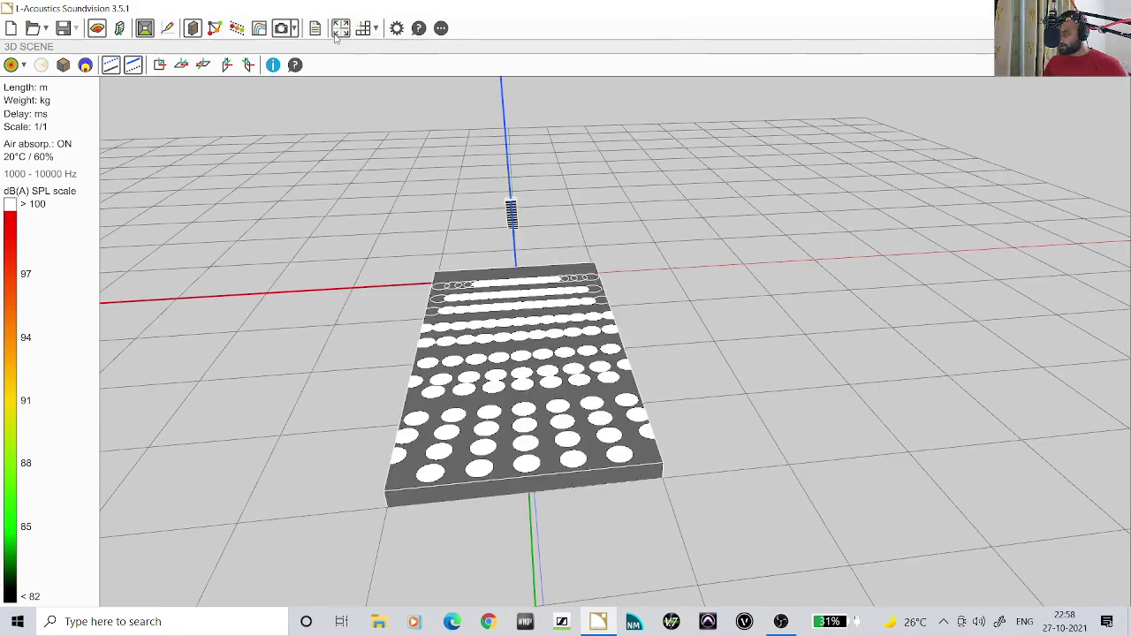
{"action": "left_click", "coordinate": [374, 28]}
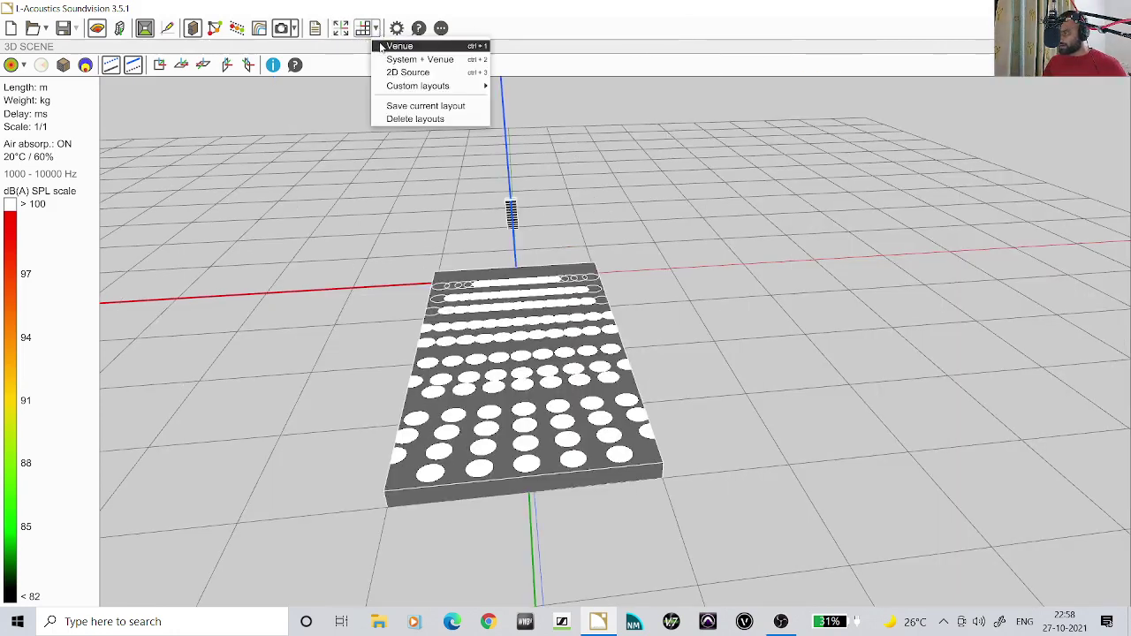
{"action": "left_click", "coordinate": [389, 46]}
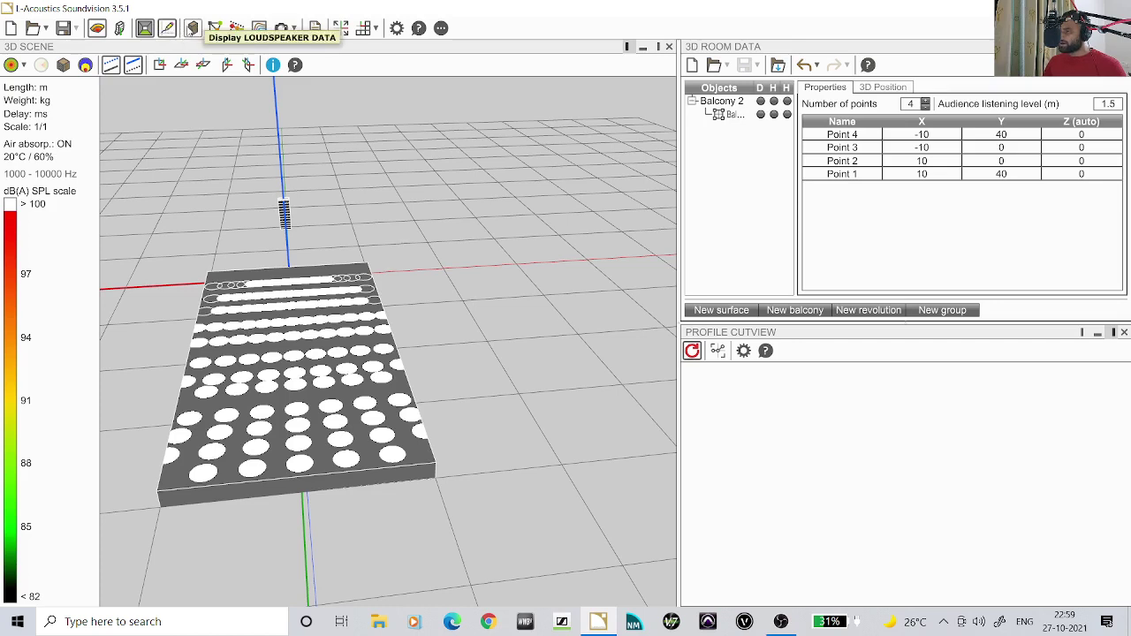
- Hide the toolboxes again, review the available predefined and custom layouts, and restore the toolboxes
{"action": "left_click", "coordinate": [342, 28]}
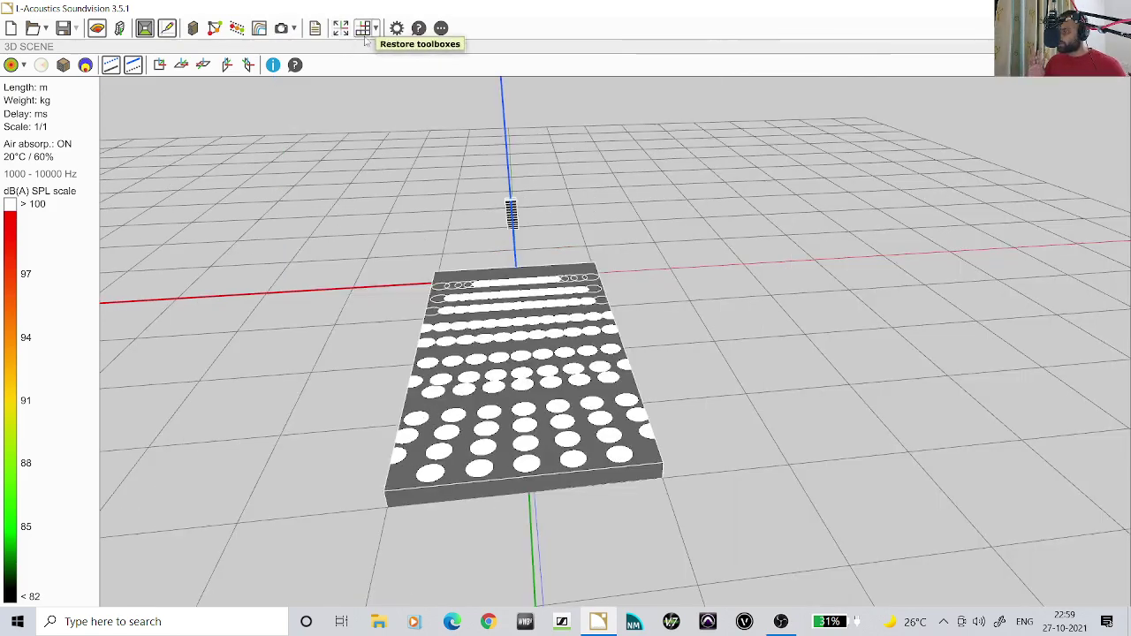
{"action": "left_click", "coordinate": [375, 29]}
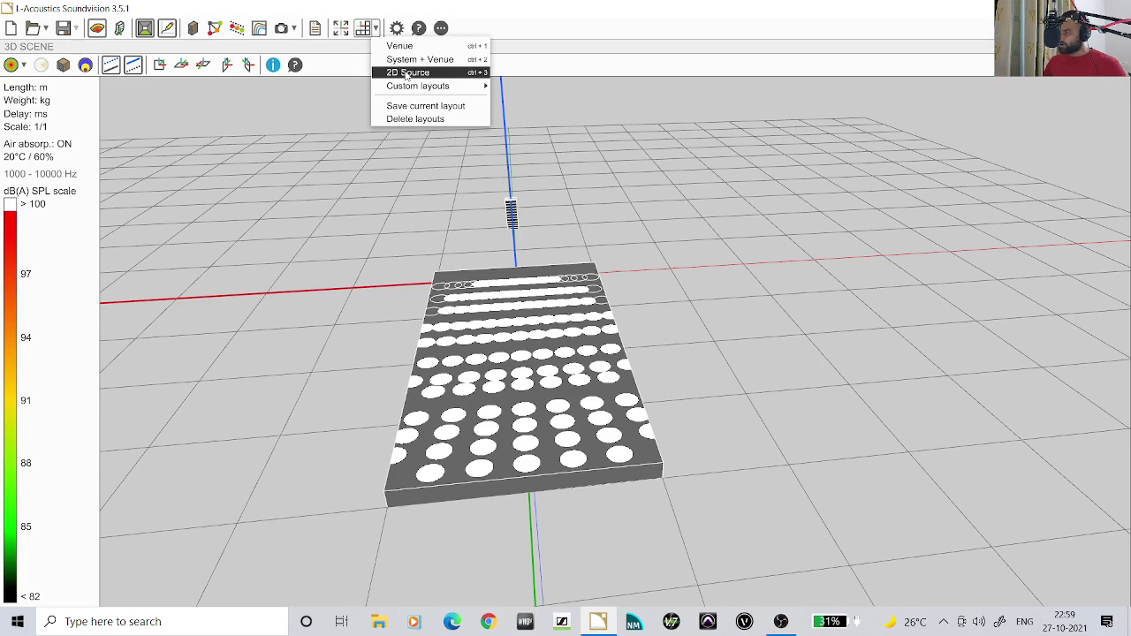
{"action": "mouse_move", "coordinate": [413, 88]}
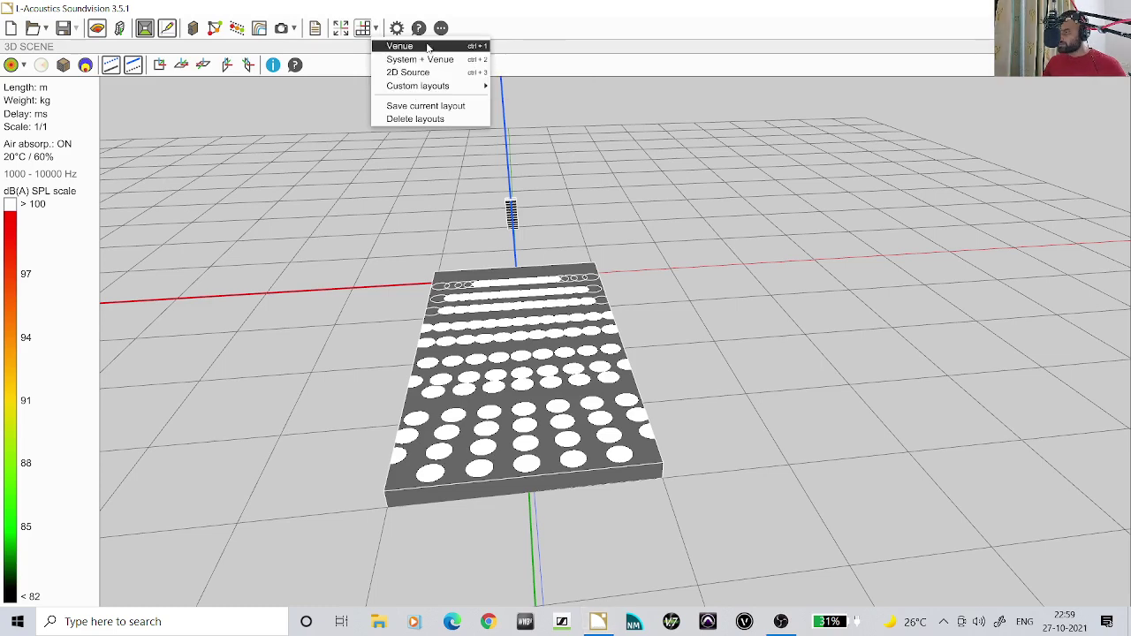
{"action": "left_click", "coordinate": [339, 25]}
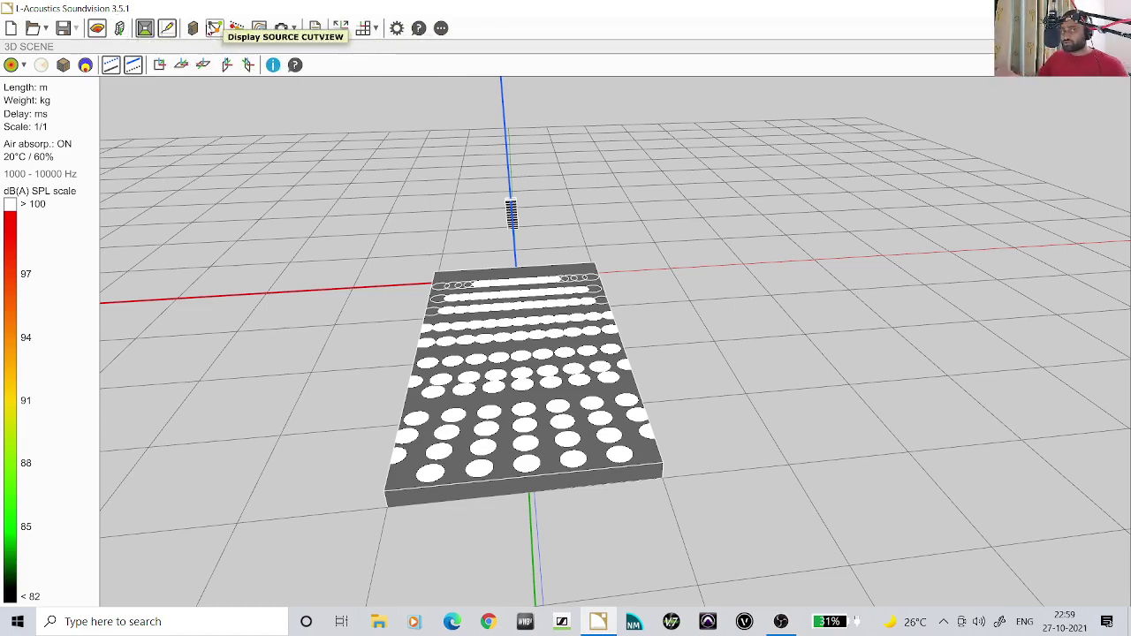
{"action": "left_click", "coordinate": [372, 29]}
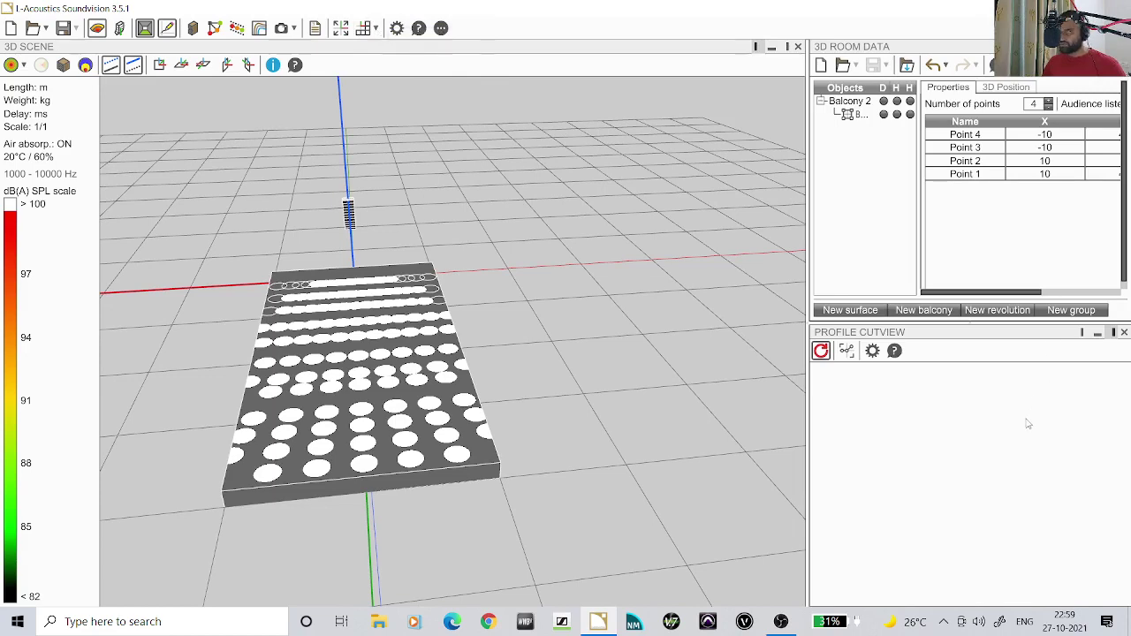
- Expand the 3D scene to full width, bring the hidden toolboxes back and show the layout choices
{"action": "left_click", "coordinate": [341, 27]}
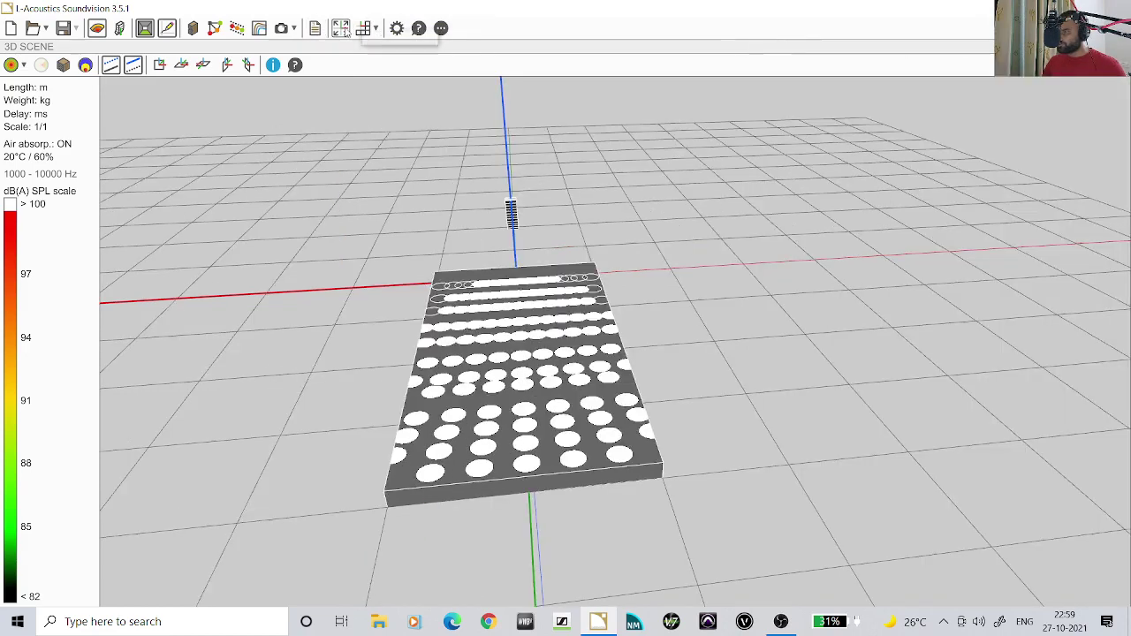
{"action": "left_click", "coordinate": [364, 28]}
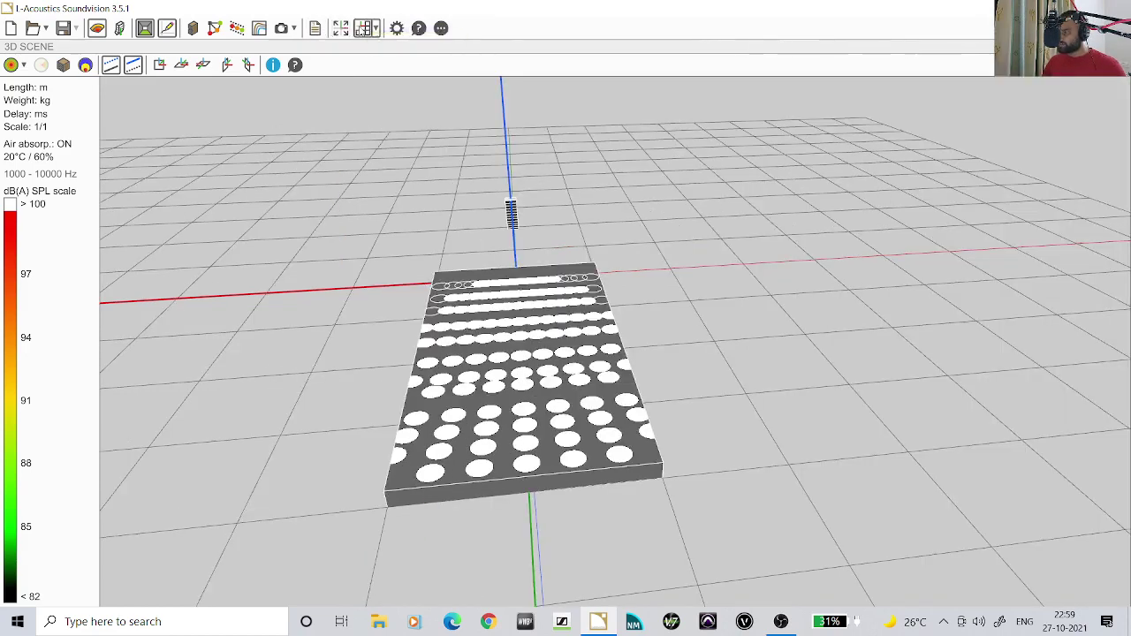
{"action": "left_click", "coordinate": [375, 29]}
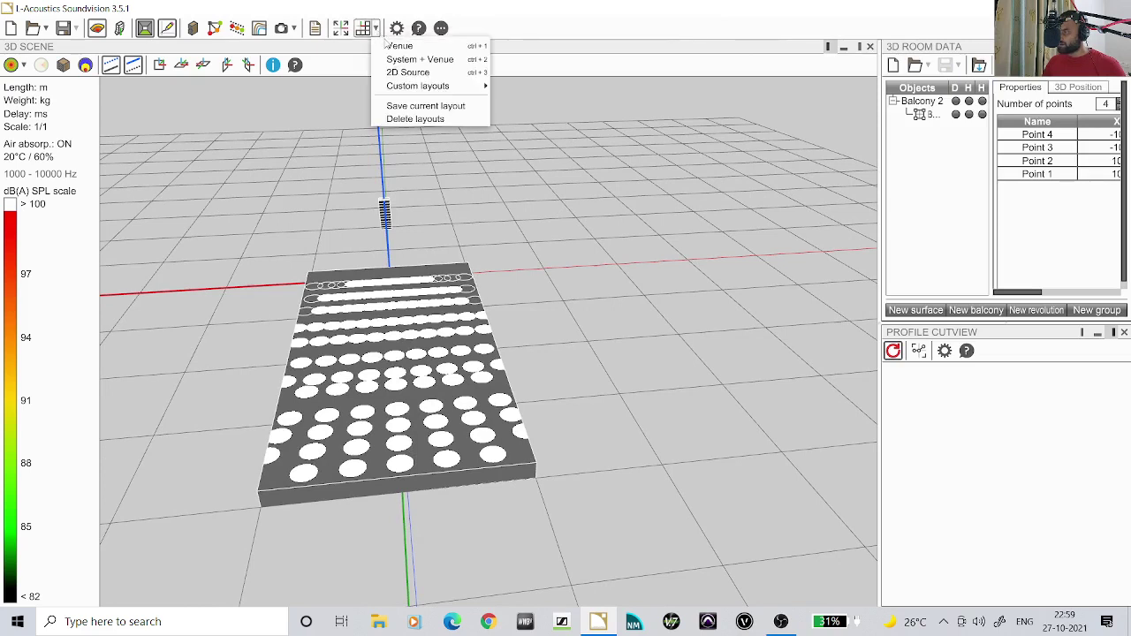
- Display the Mechanics View and the Source Cutview one after the other, closing each one
{"action": "left_click", "coordinate": [119, 29]}
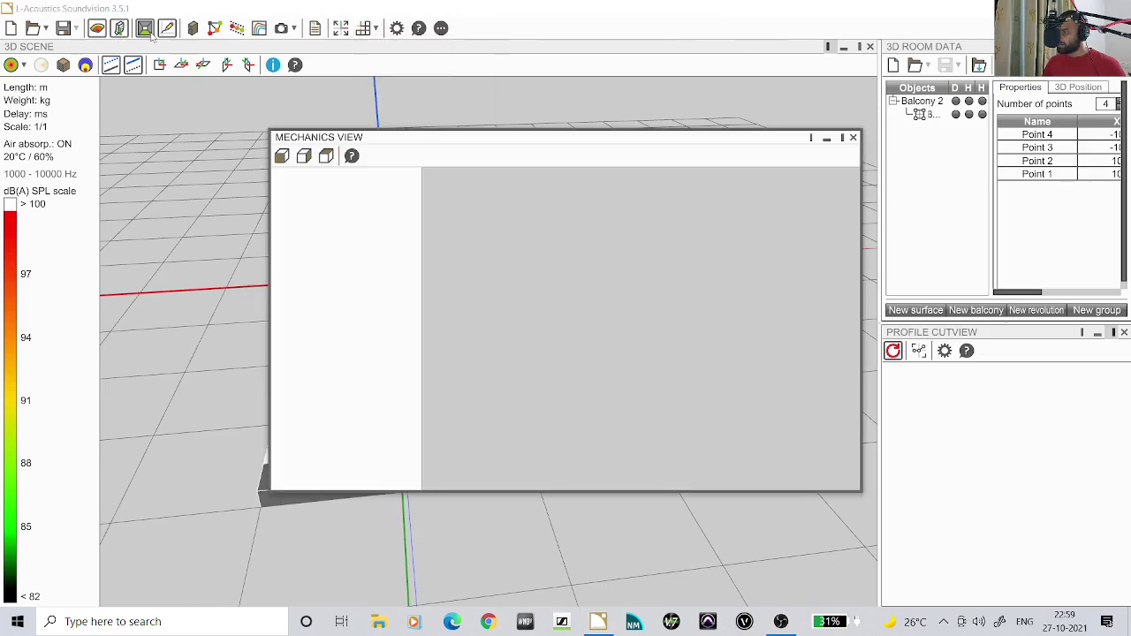
{"action": "left_click", "coordinate": [853, 138]}
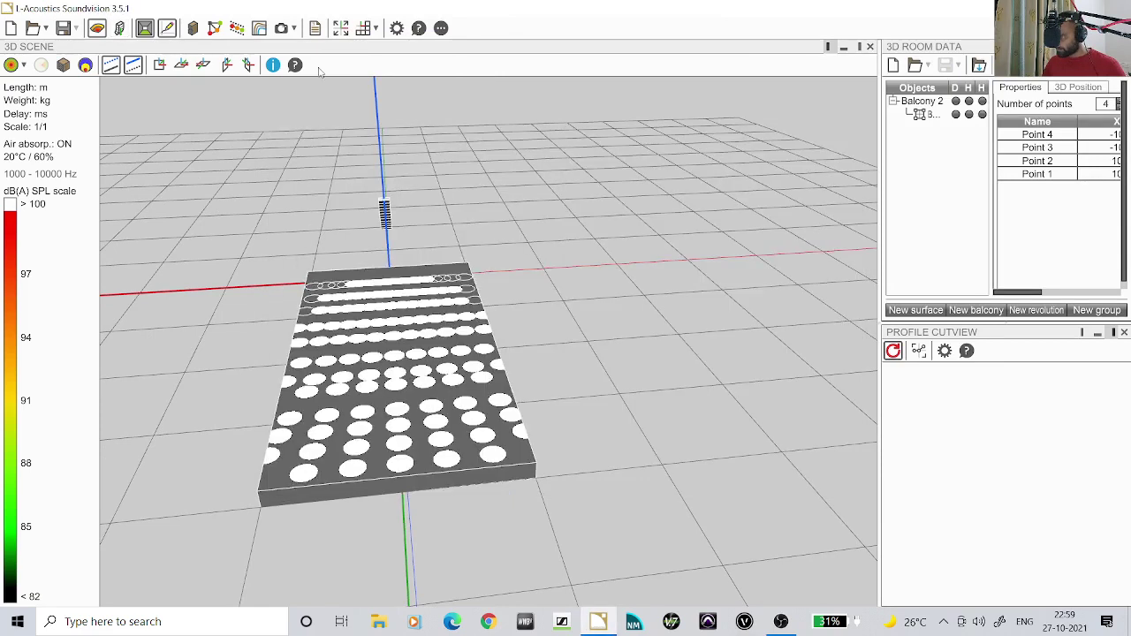
{"action": "left_click", "coordinate": [215, 28]}
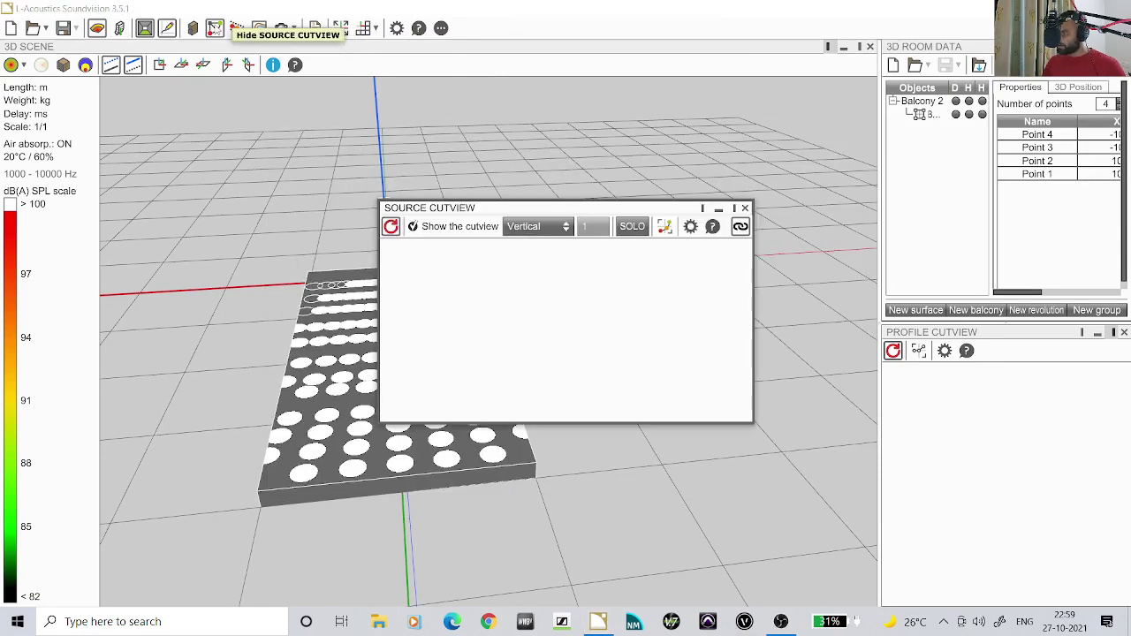
{"action": "left_click", "coordinate": [745, 208]}
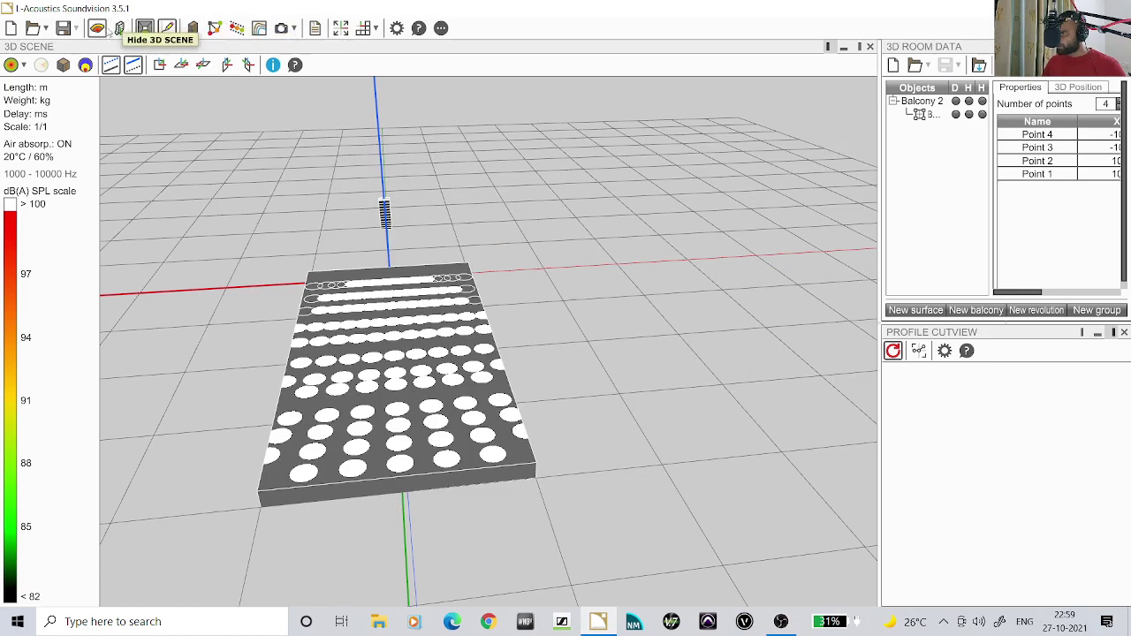
- Hide the 3D Scene, display the Mechanics View in its place, and reset the workspace with the Venue layout
{"action": "left_click", "coordinate": [98, 27]}
{"action": "left_click", "coordinate": [120, 29]}
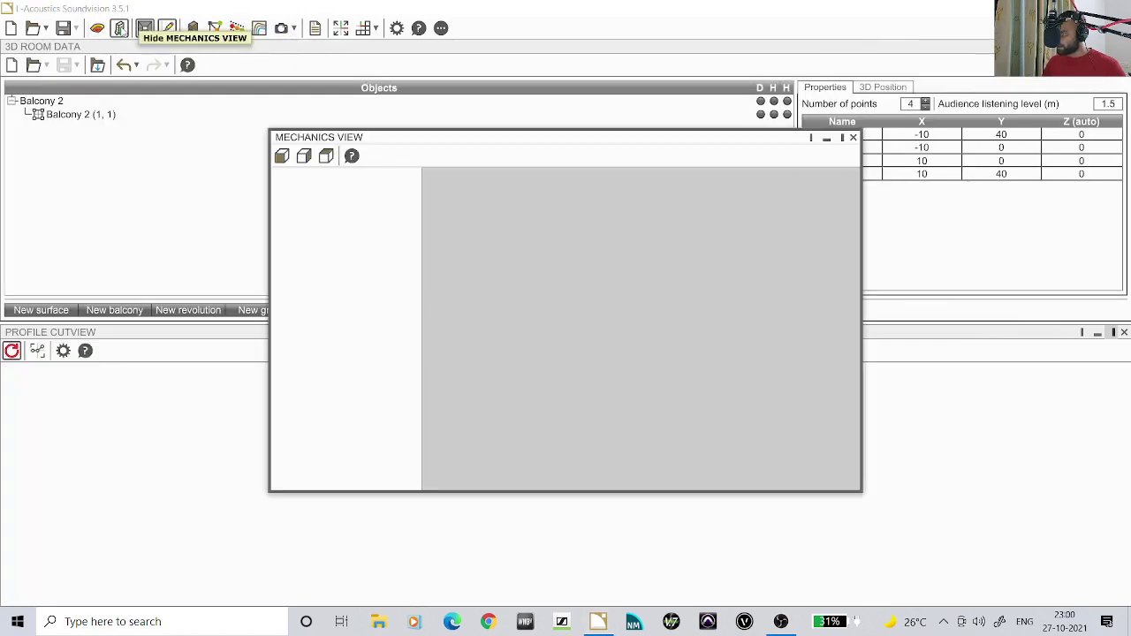
{"action": "left_click", "coordinate": [378, 30]}
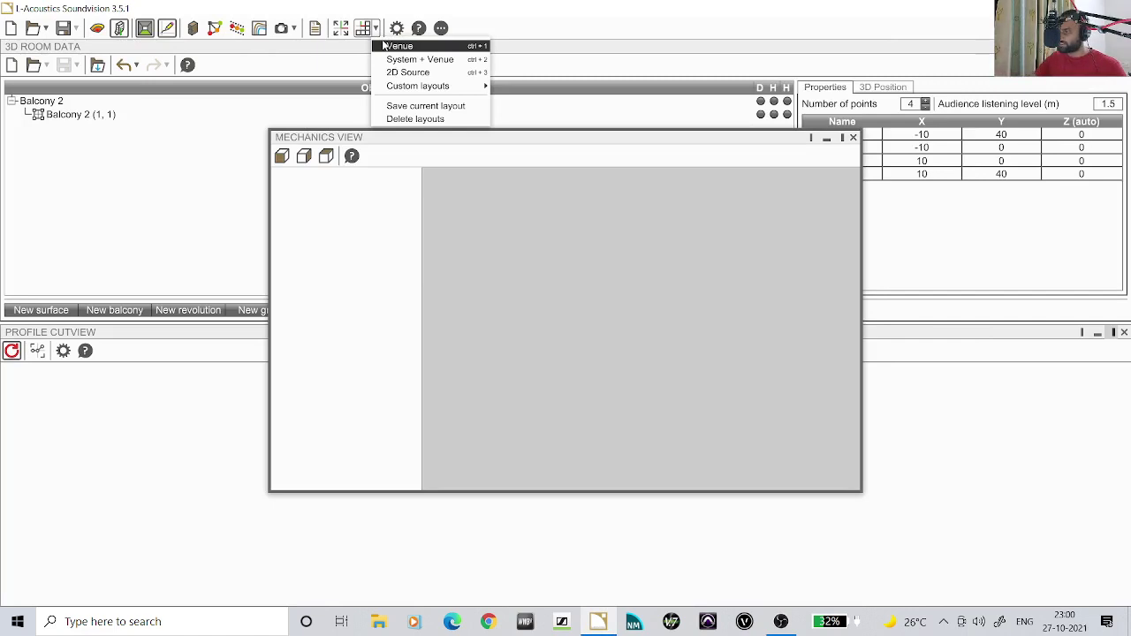
{"action": "left_click", "coordinate": [385, 45]}
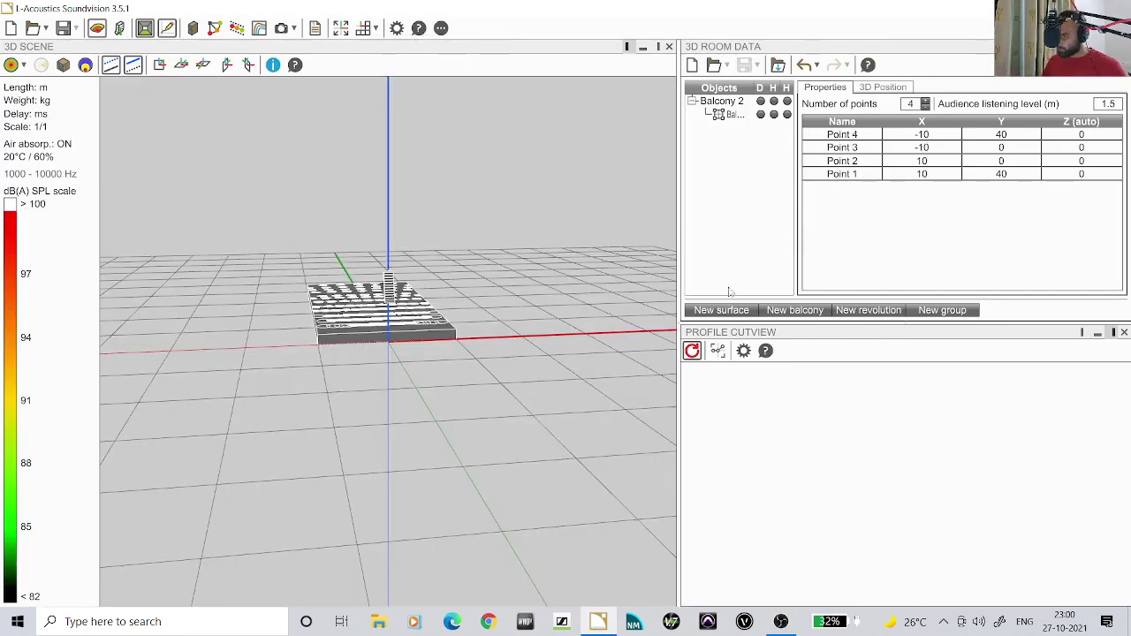
- Apply the System + Venue layout to the workspace, and switch from it to the 2D Source layout
{"action": "left_click", "coordinate": [375, 27]}
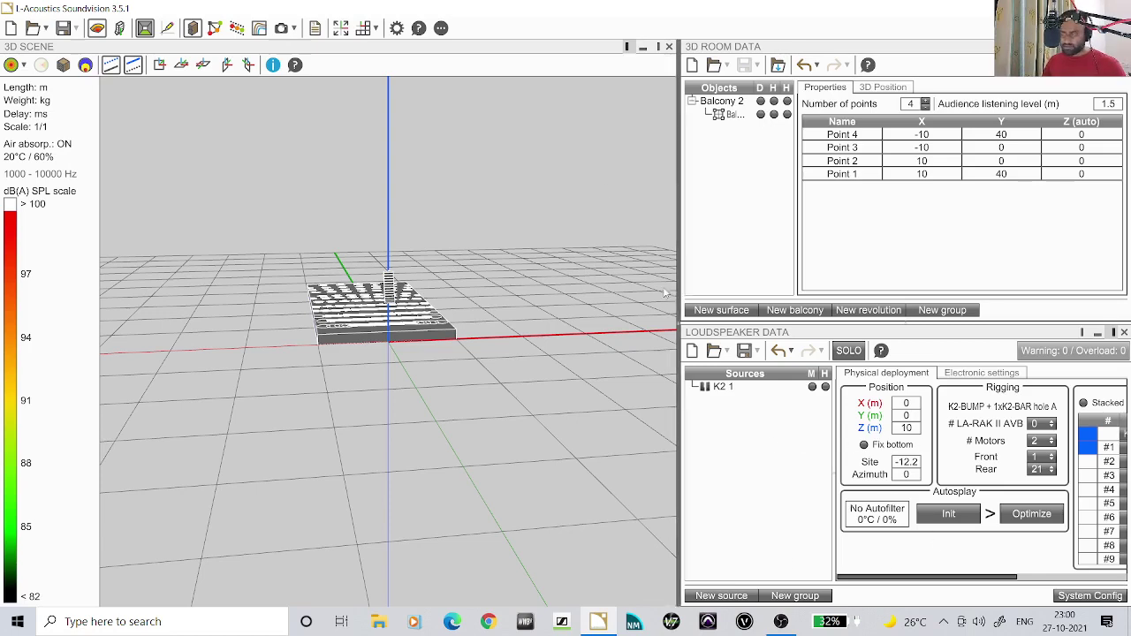
{"action": "left_click", "coordinate": [376, 29]}
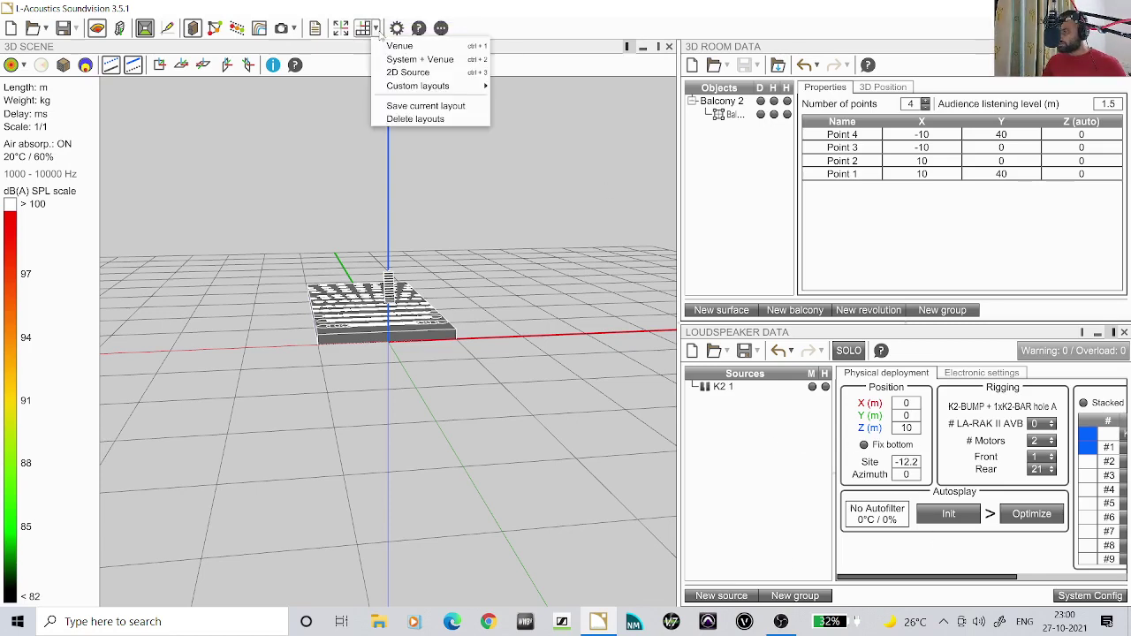
{"action": "left_click", "coordinate": [392, 72]}
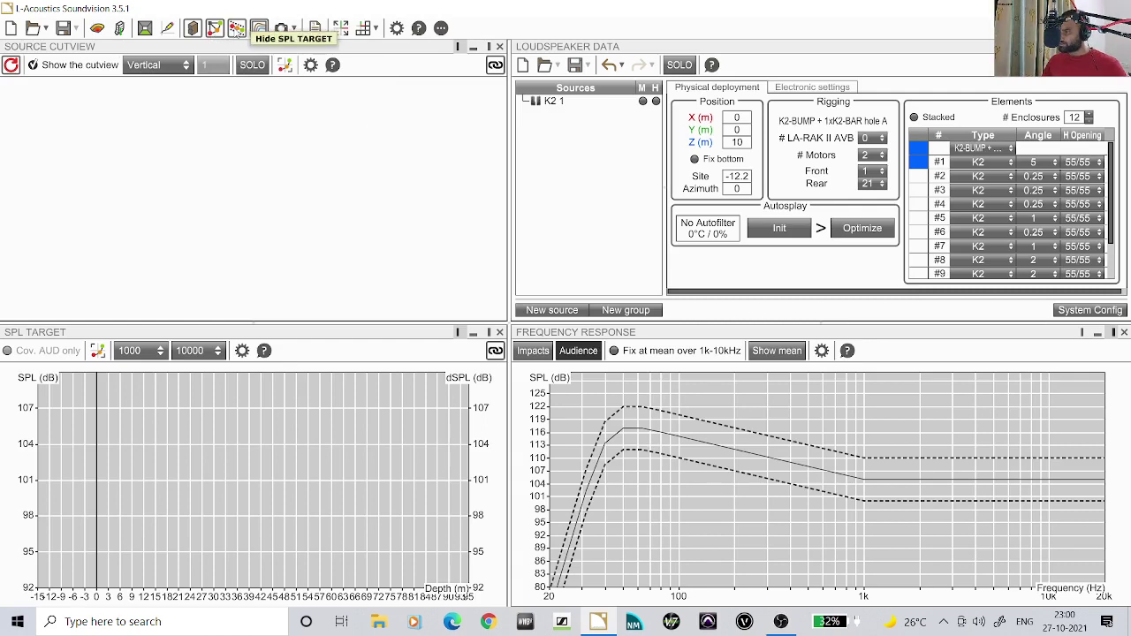
- Display the SPL Target, Source Cutview and Frequency Response toolboxes over the Venue layout and spread them apart
{"action": "left_click", "coordinate": [258, 29]}
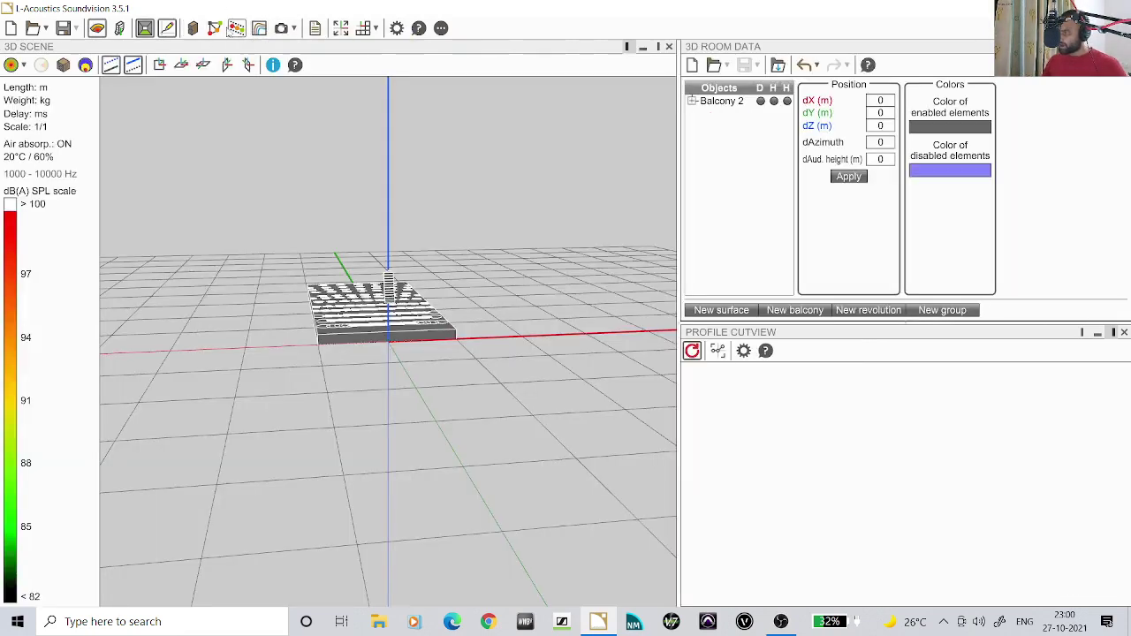
{"action": "left_click", "coordinate": [216, 29]}
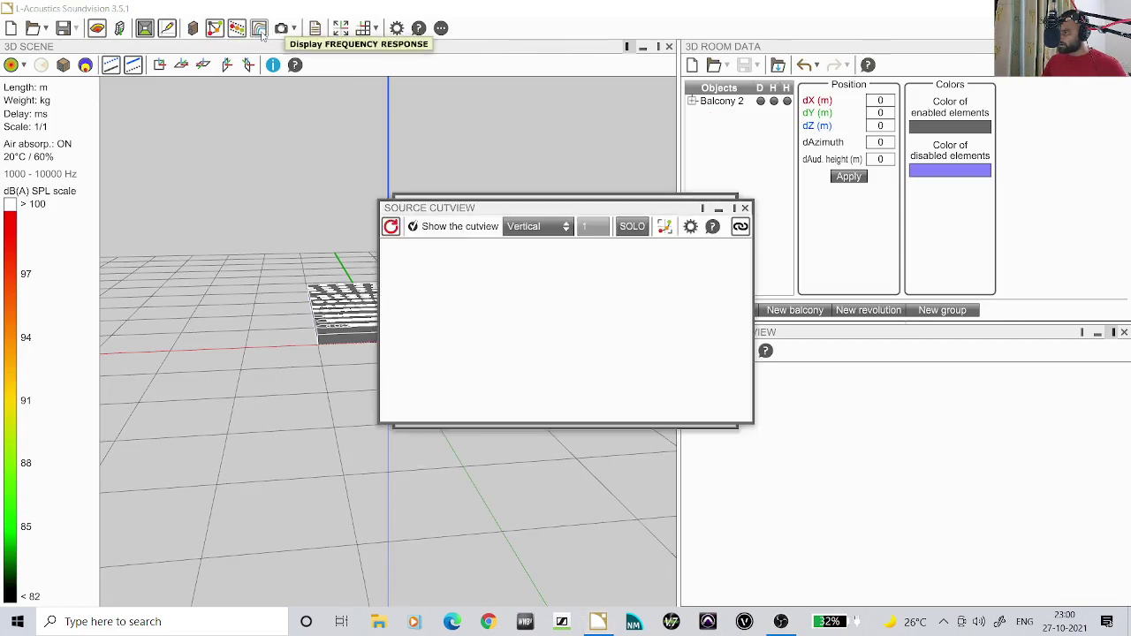
{"action": "left_click", "coordinate": [257, 32]}
{"action": "left_click_drag", "start_coordinate": [478, 209], "coordinate": [87, 291]}
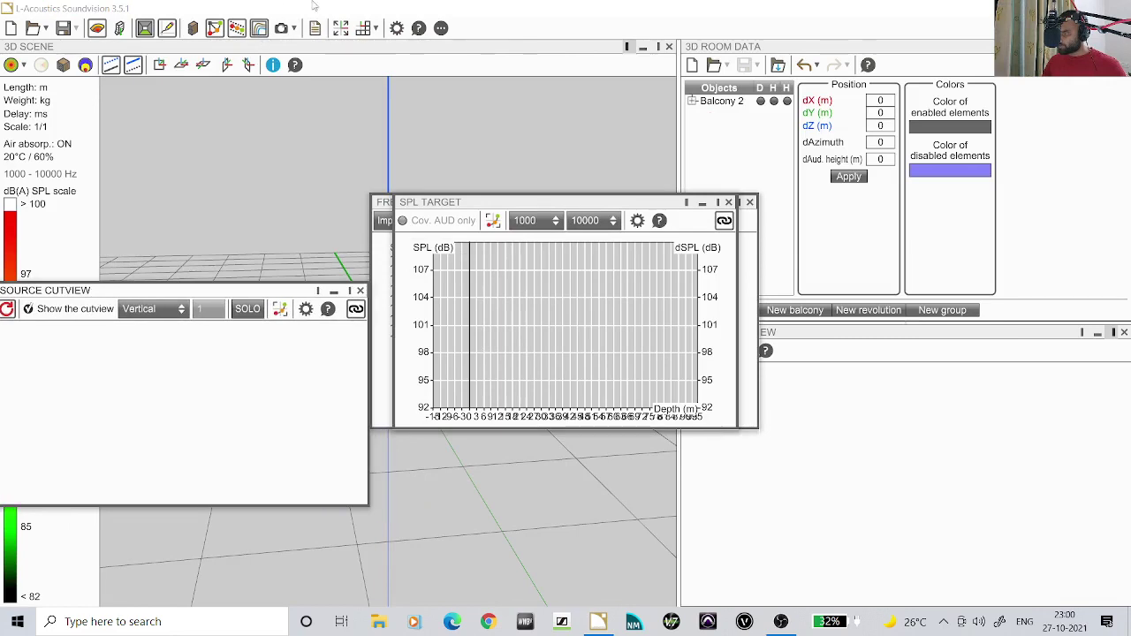
{"action": "left_click", "coordinate": [364, 28]}
{"action": "key", "text": "Escape"}
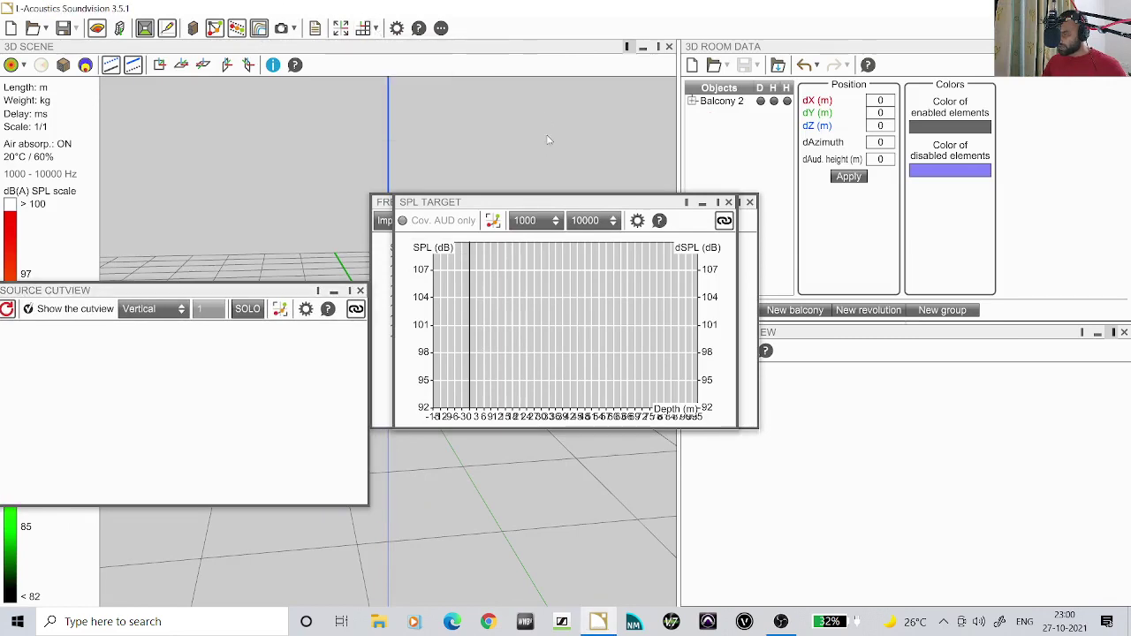
{"action": "left_click_drag", "start_coordinate": [518, 206], "coordinate": [914, 222]}
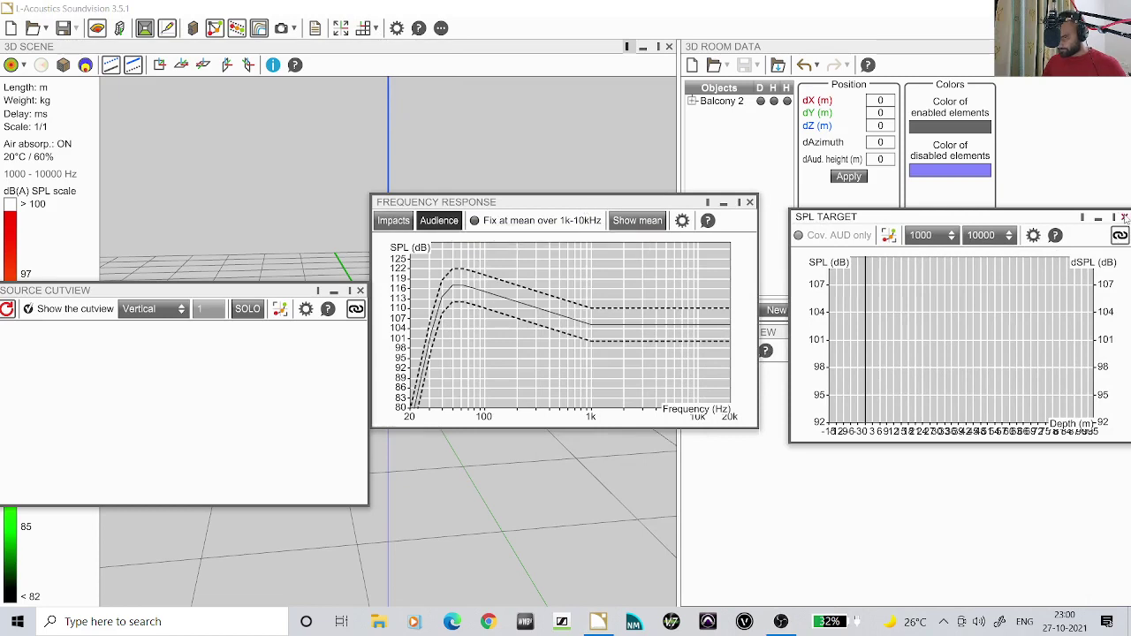
- Close the floating SPL Target, Frequency Response and Source Cutview toolboxes
{"action": "left_click", "coordinate": [1124, 216]}
{"action": "left_click", "coordinate": [750, 203]}
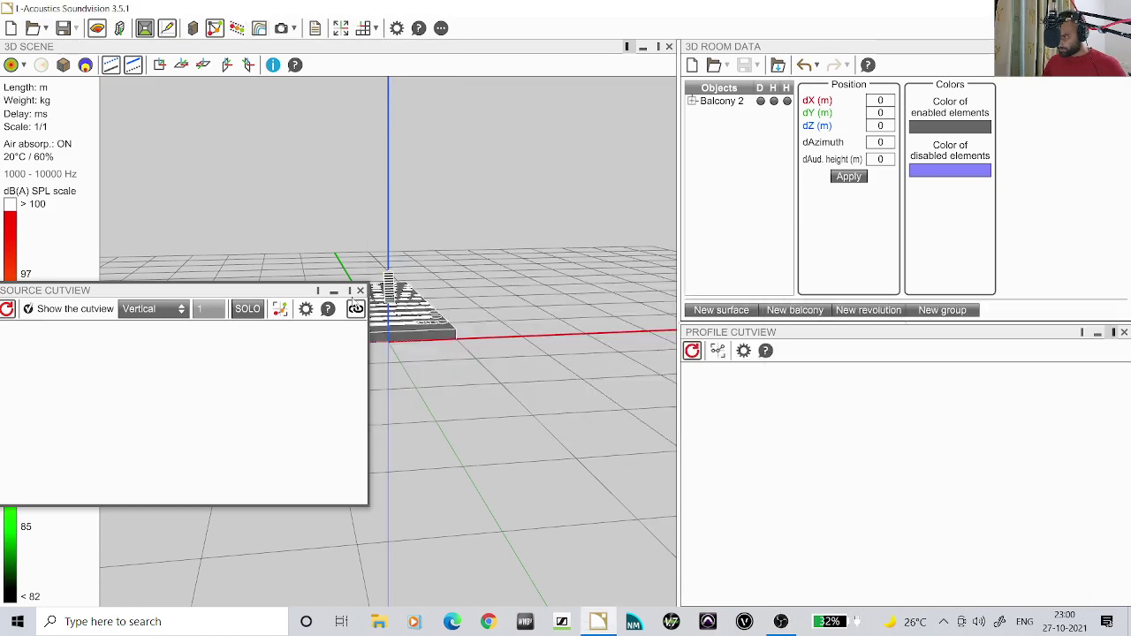
{"action": "left_click", "coordinate": [360, 290]}
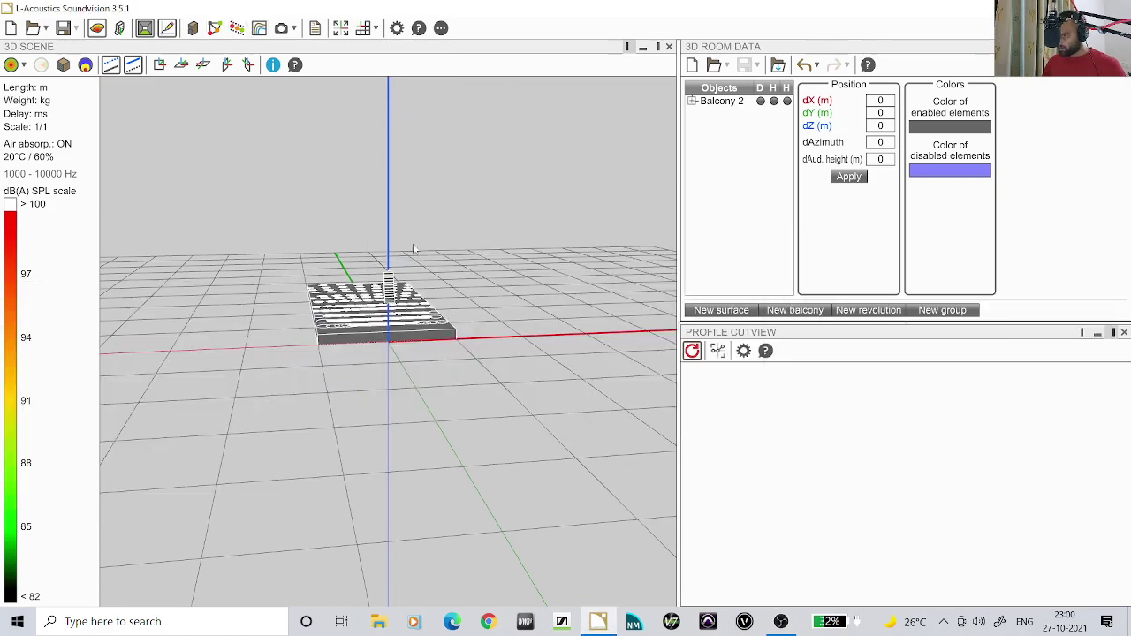
- Open the unit options, review the distance units, switch to Inch and set the distance unit back to Meter
{"action": "left_click", "coordinate": [396, 28]}
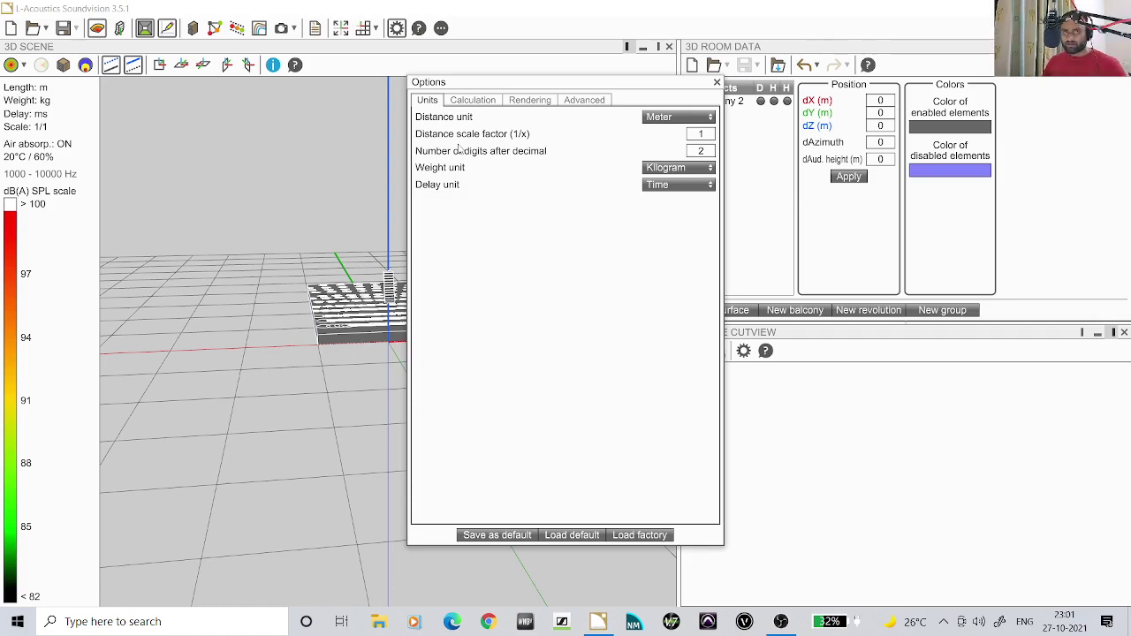
{"action": "left_click", "coordinate": [663, 117]}
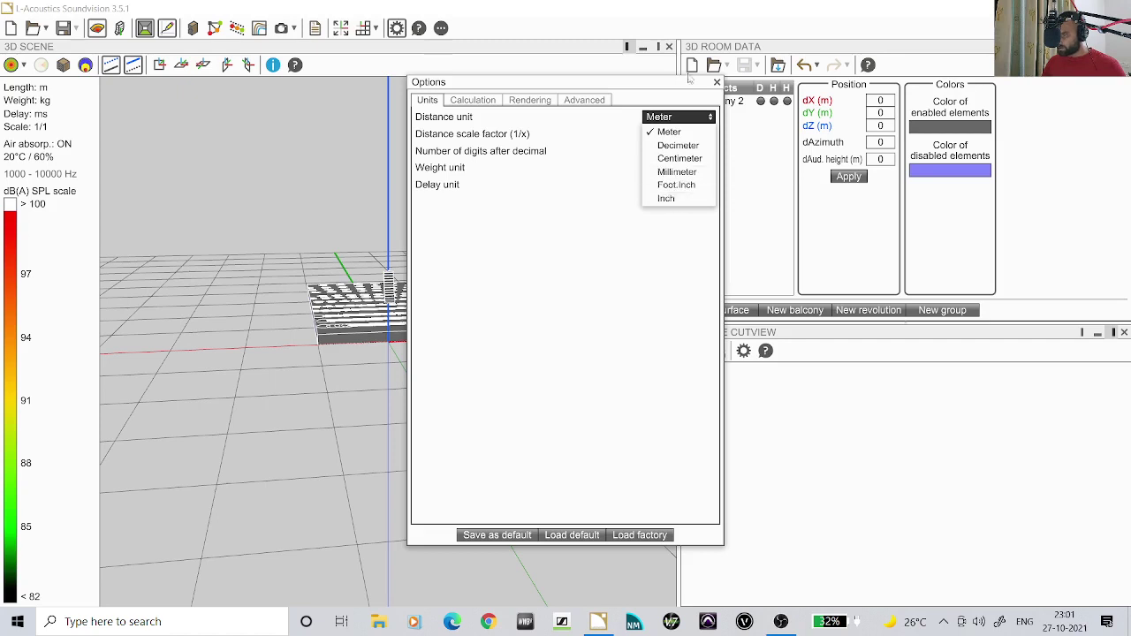
{"action": "left_click", "coordinate": [694, 117]}
{"action": "left_click", "coordinate": [694, 117]}
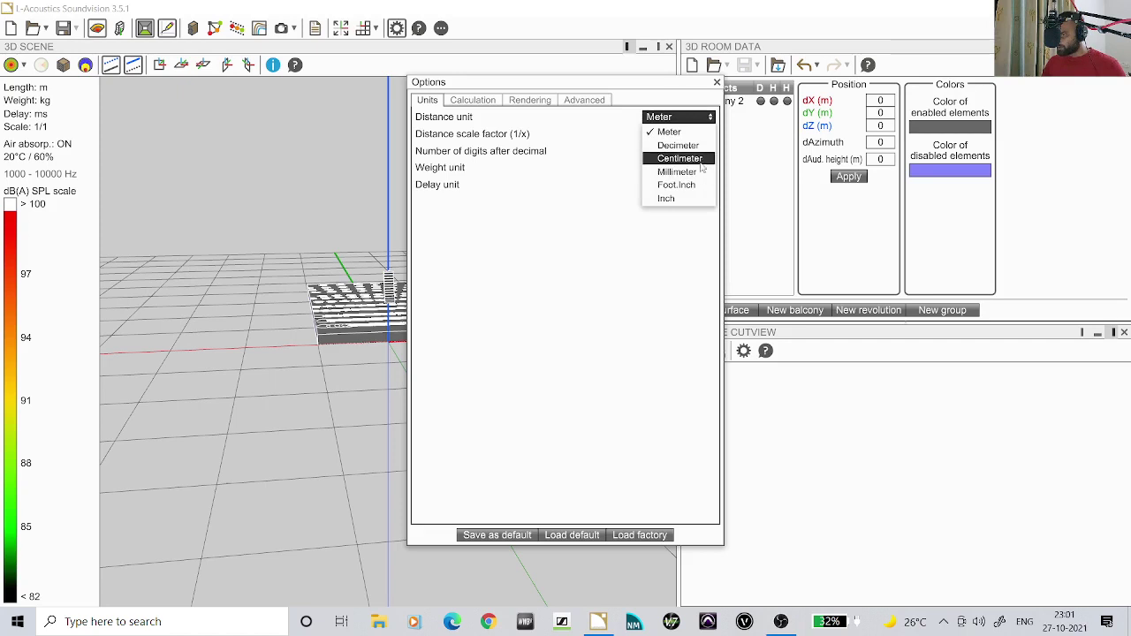
{"action": "left_click", "coordinate": [693, 198]}
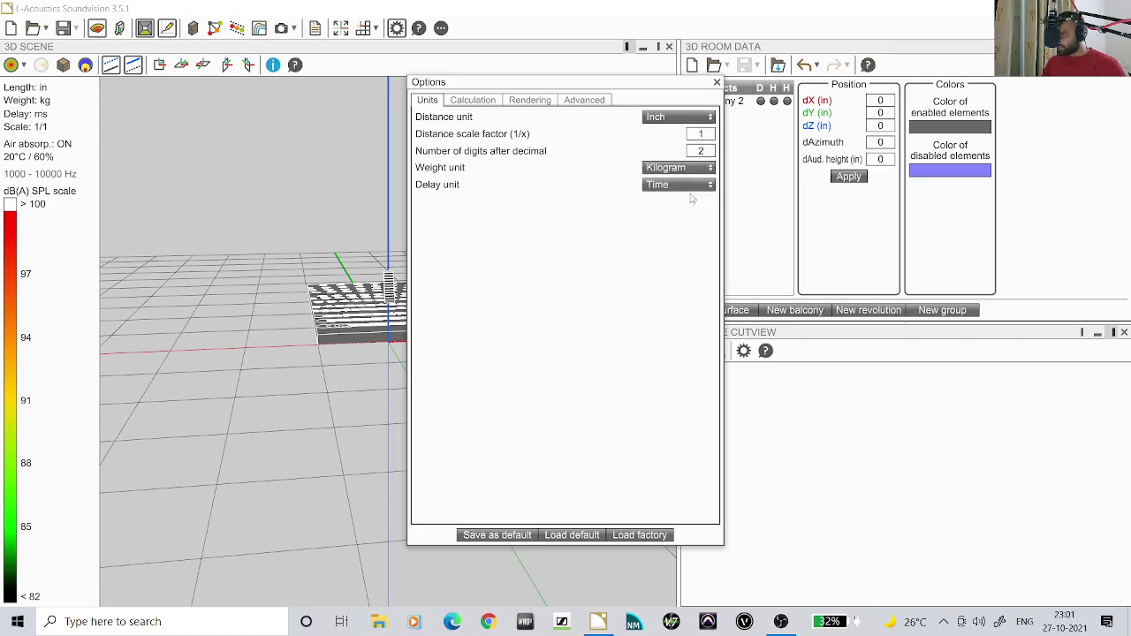
{"action": "left_click", "coordinate": [670, 117]}
{"action": "left_click", "coordinate": [669, 131]}
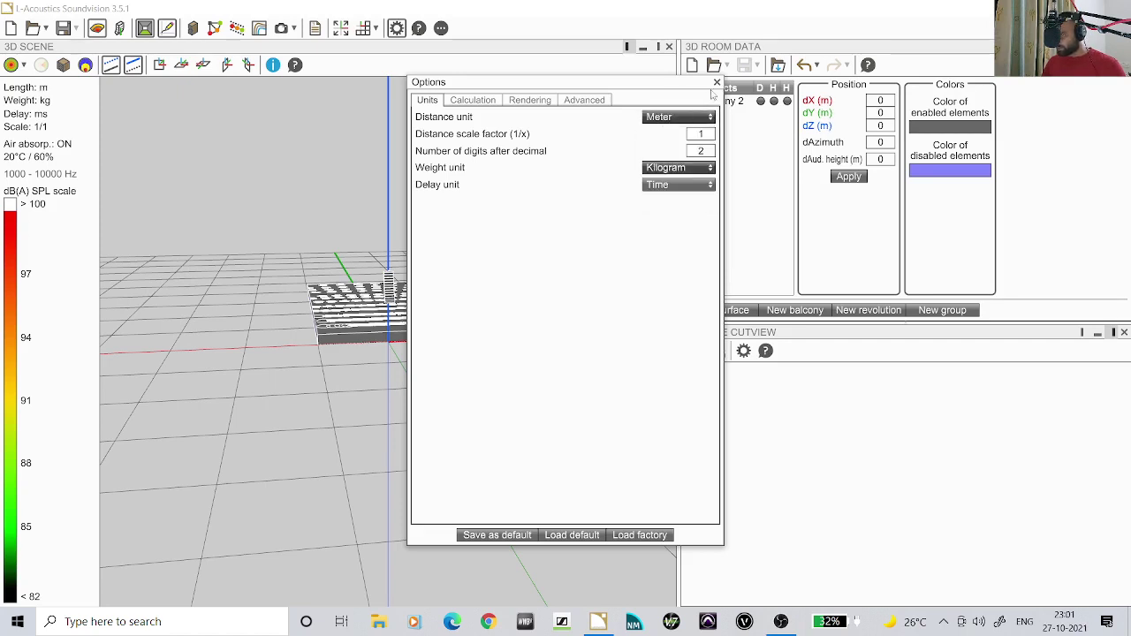
- Close the options and display the Loudspeaker Data toolbox in place of the Profile Cutview
{"action": "left_click_drag", "start_coordinate": [546, 85], "coordinate": [275, 77]}
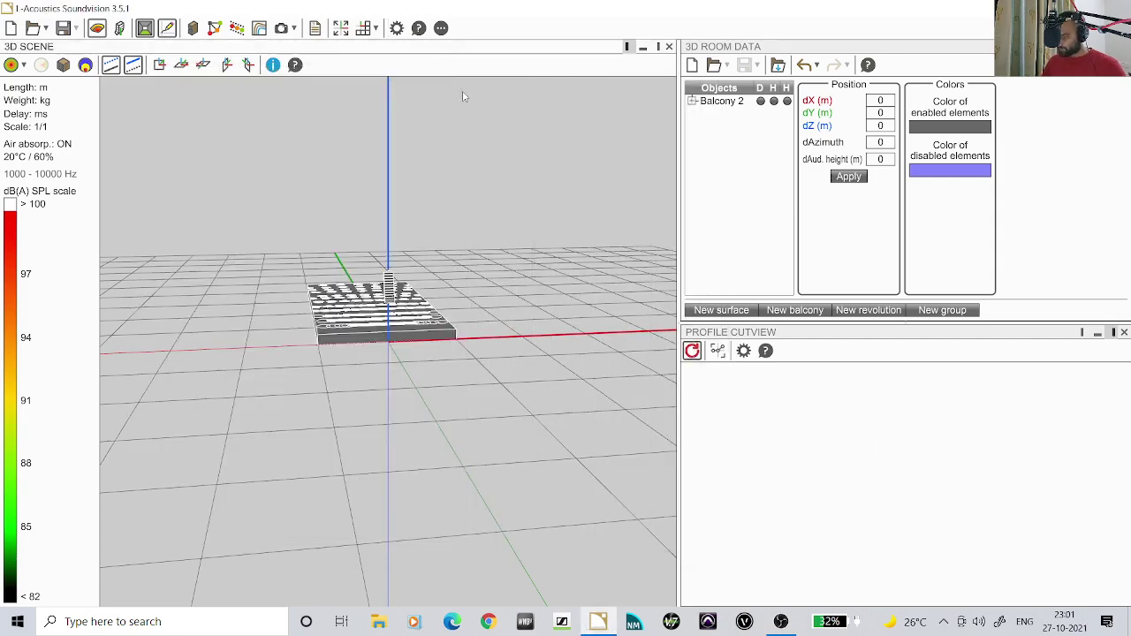
{"action": "left_click", "coordinate": [445, 74]}
{"action": "key", "text": "F6"}
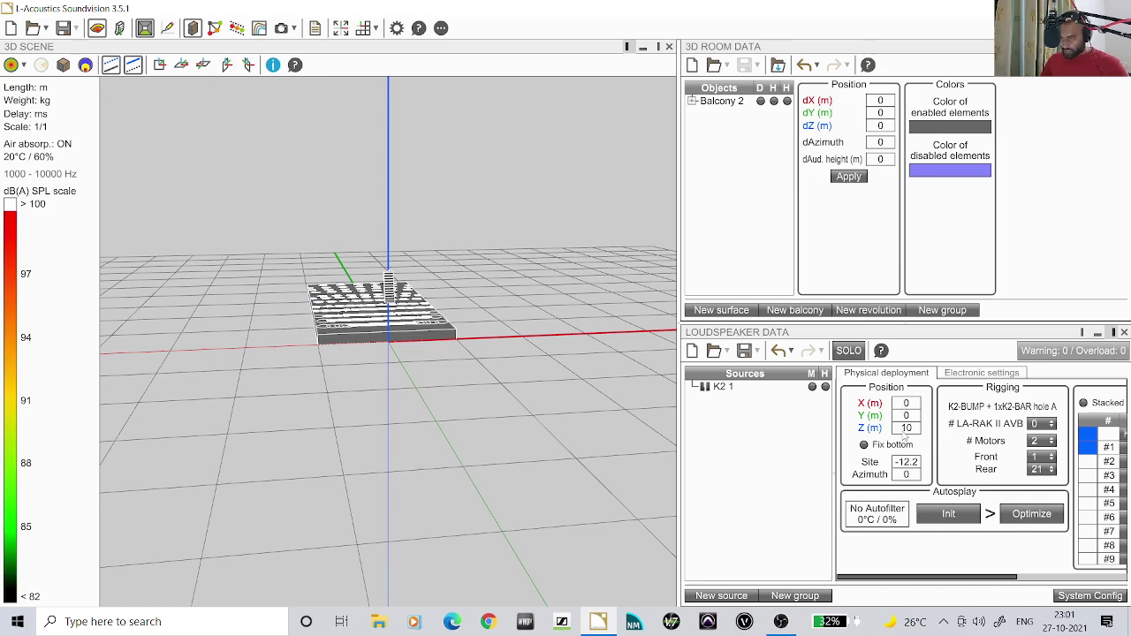
- Switch the distance unit to Inch to compare the loudspeaker position values, and return it to Meter
{"action": "left_click", "coordinate": [397, 28]}
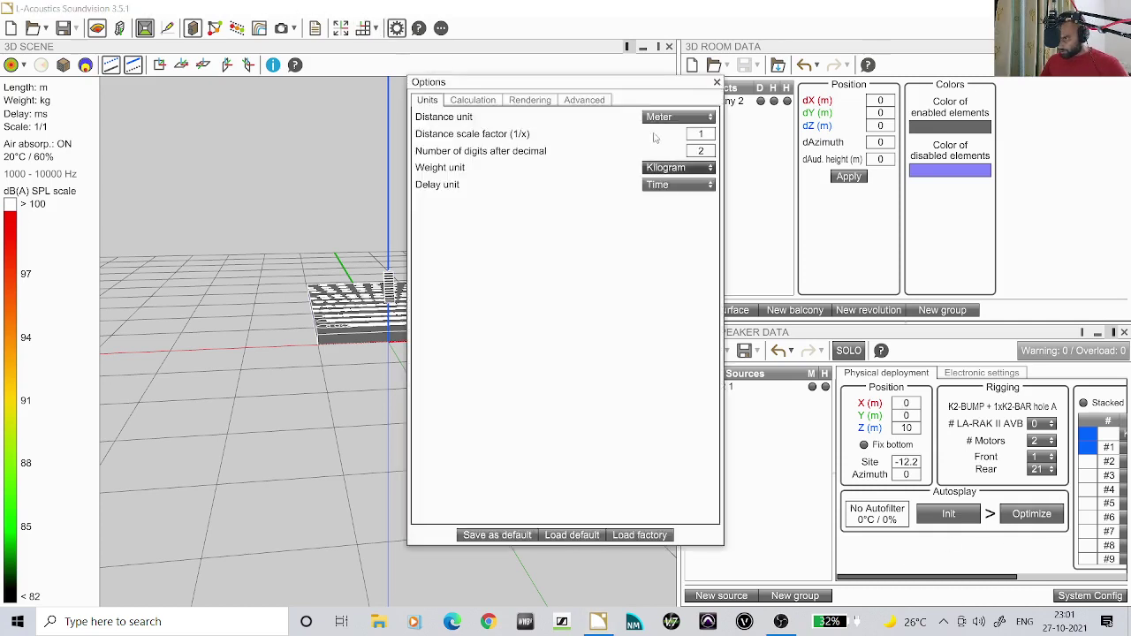
{"action": "left_click", "coordinate": [677, 117]}
{"action": "left_click", "coordinate": [682, 199]}
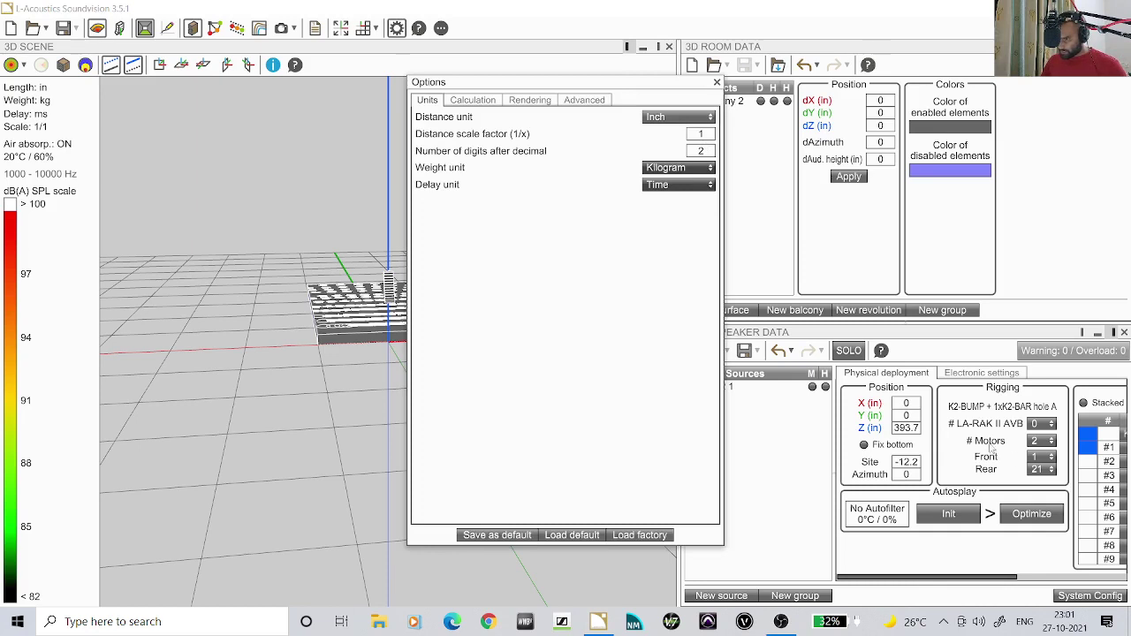
{"action": "left_click", "coordinate": [677, 117]}
{"action": "left_click", "coordinate": [678, 130]}
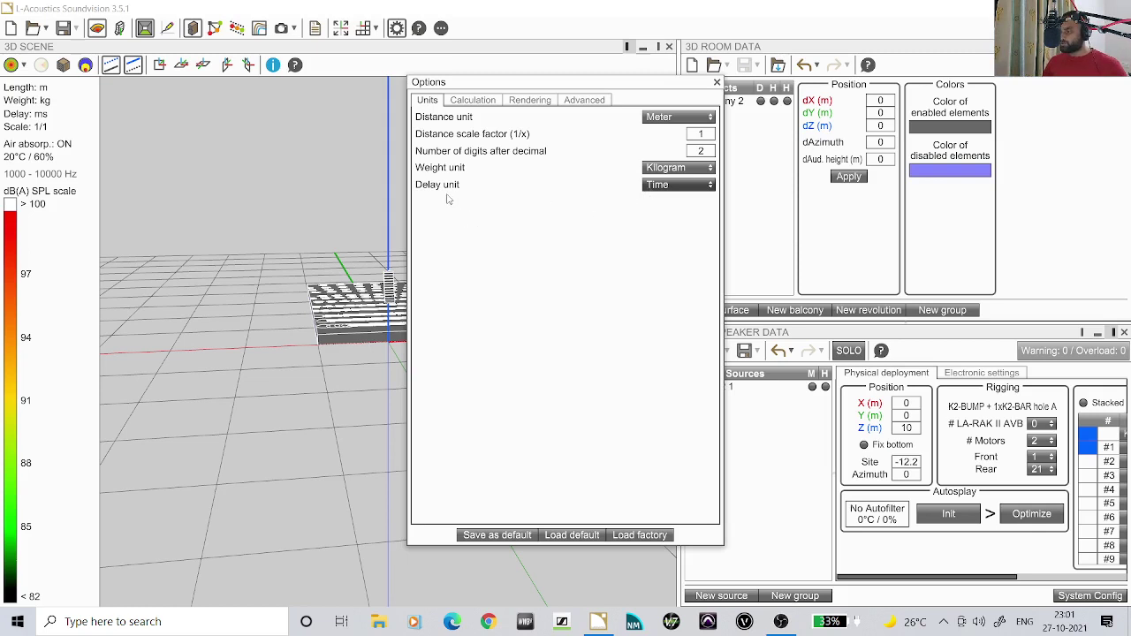
- Review the delay unit choices, keep Time, and show the Electronic settings in the Loudspeaker Data
{"action": "left_click", "coordinate": [662, 187]}
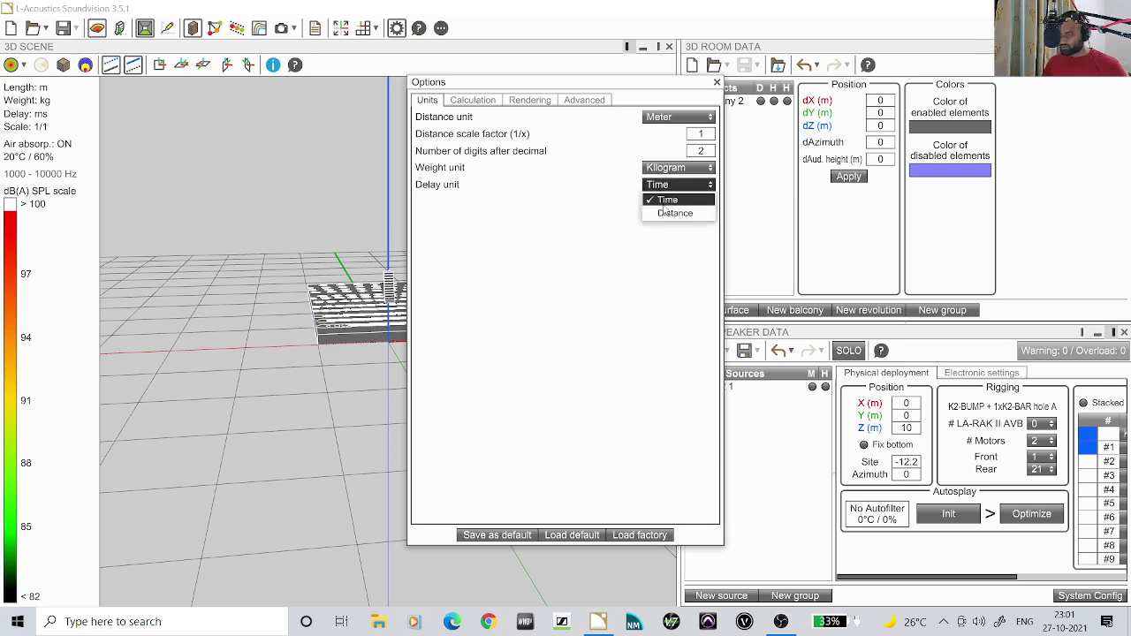
{"action": "left_click", "coordinate": [667, 206]}
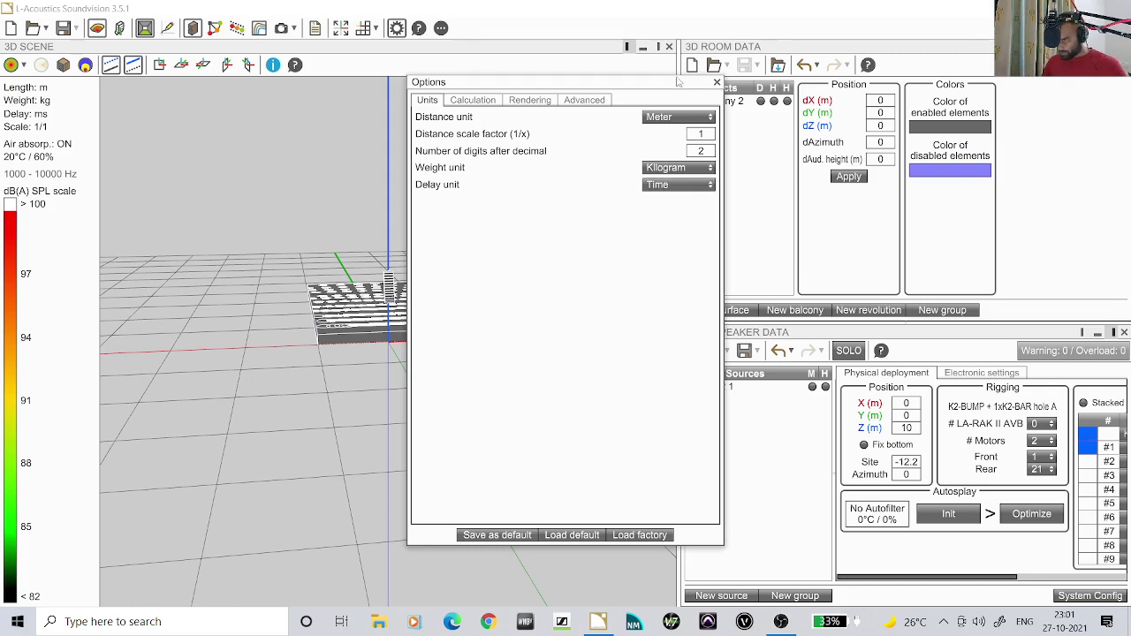
{"action": "left_click", "coordinate": [718, 83]}
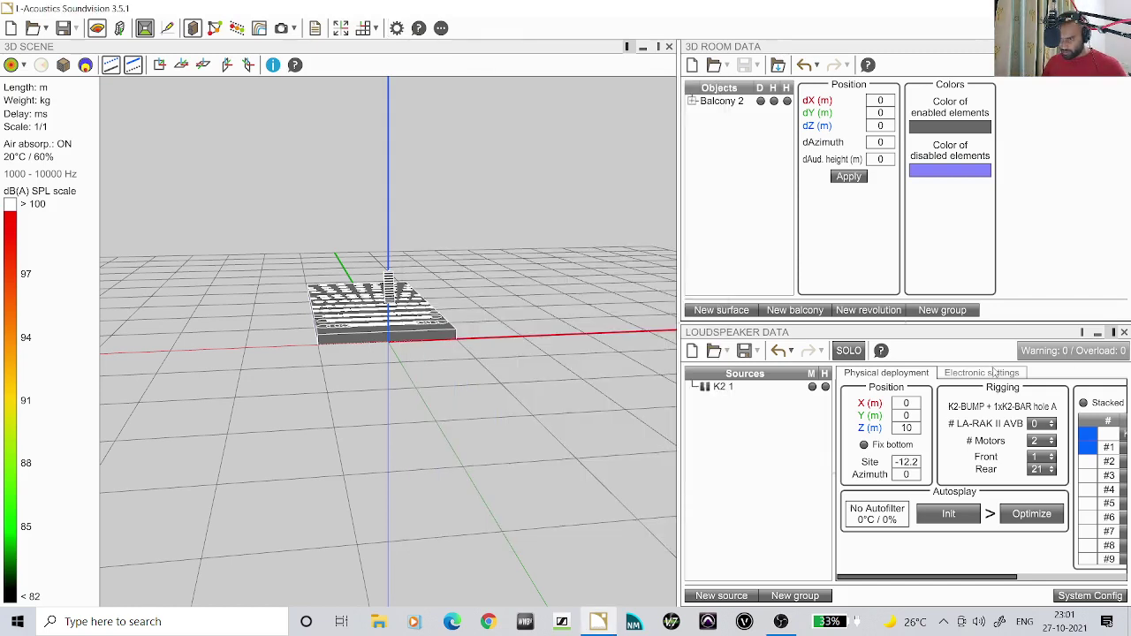
{"action": "left_click", "coordinate": [990, 373]}
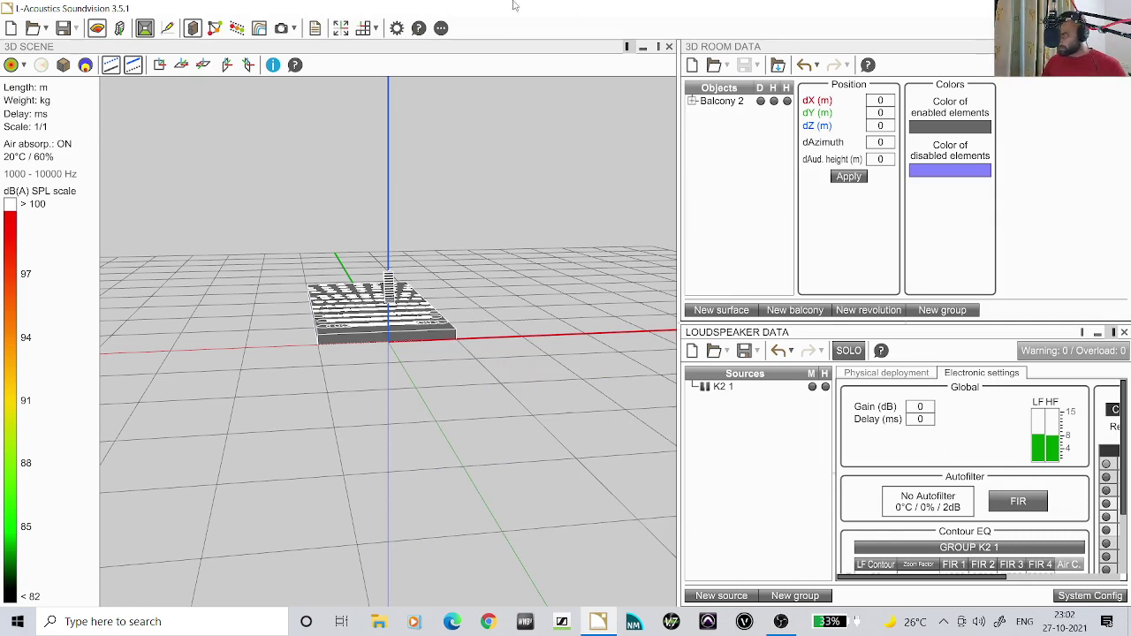
- Set the delay unit to Distance in the options to compare the source's delay field, and restore it to Time
{"action": "left_click", "coordinate": [397, 27]}
{"action": "left_click", "coordinate": [679, 185]}
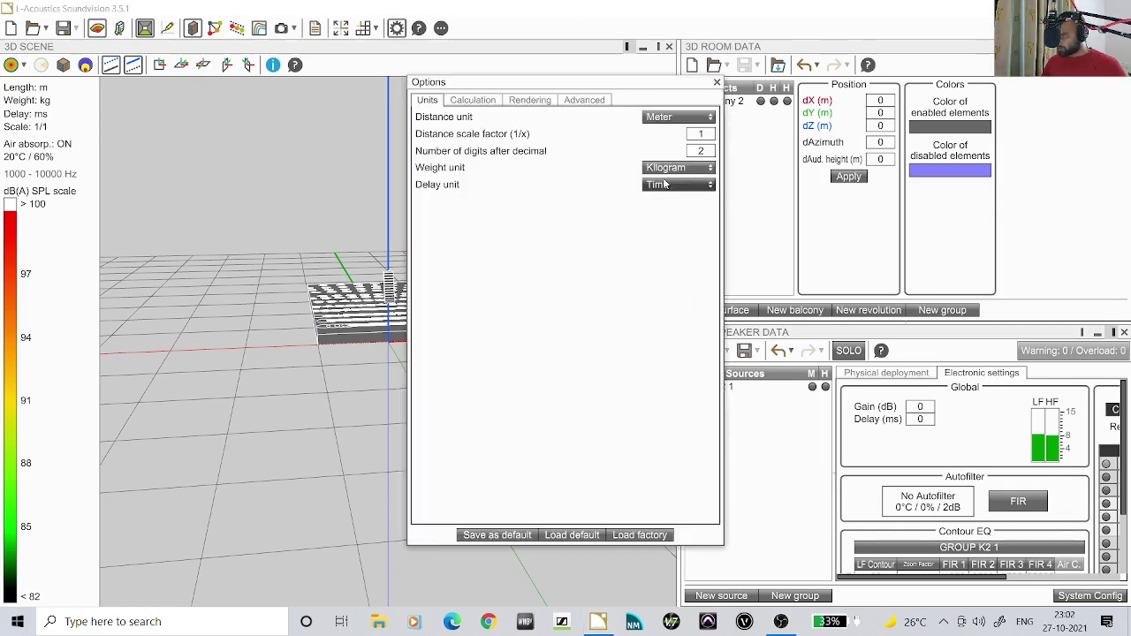
{"action": "left_click", "coordinate": [677, 213]}
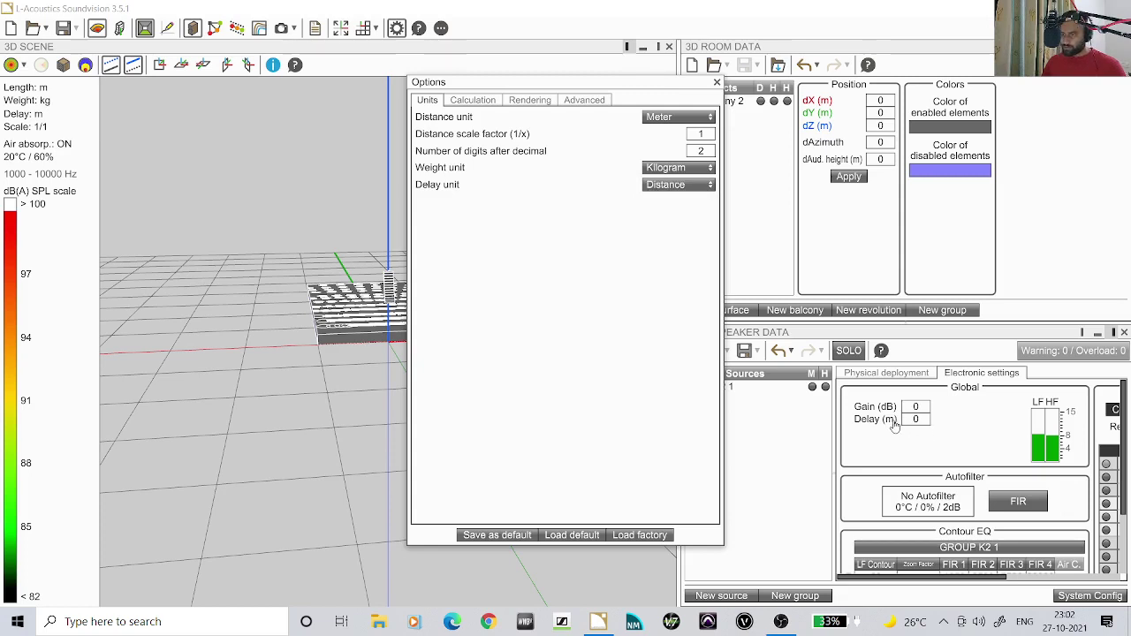
{"action": "left_click", "coordinate": [684, 188]}
{"action": "left_click", "coordinate": [679, 201]}
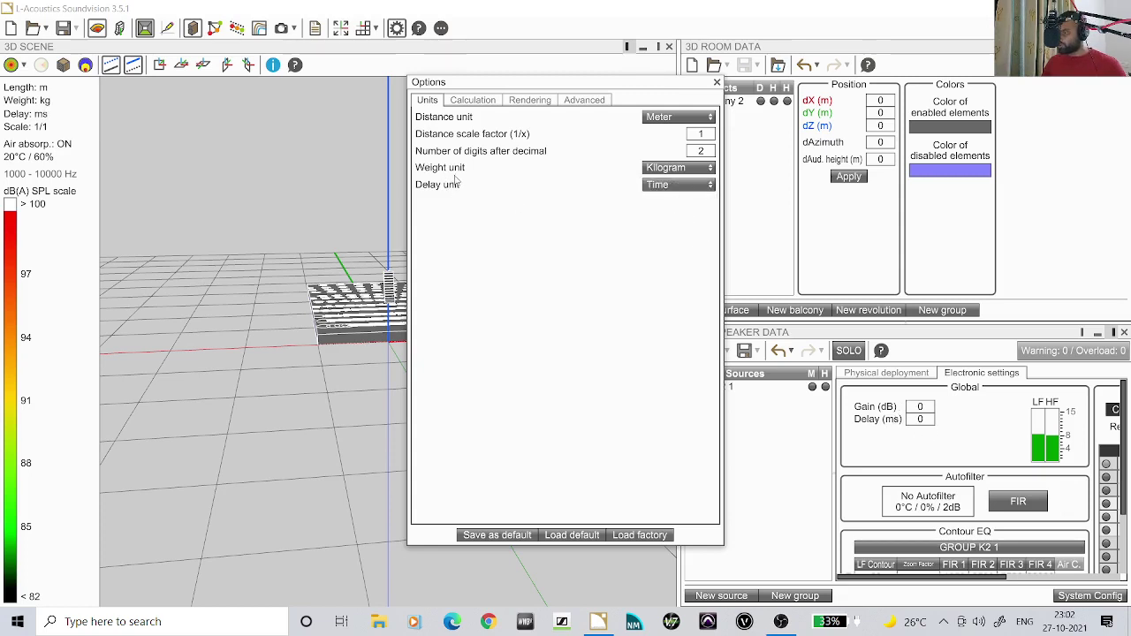
- Review the weight unit choices, and display the Mechanics View with the mechanical data of source K2 1
{"action": "left_click", "coordinate": [665, 168]}
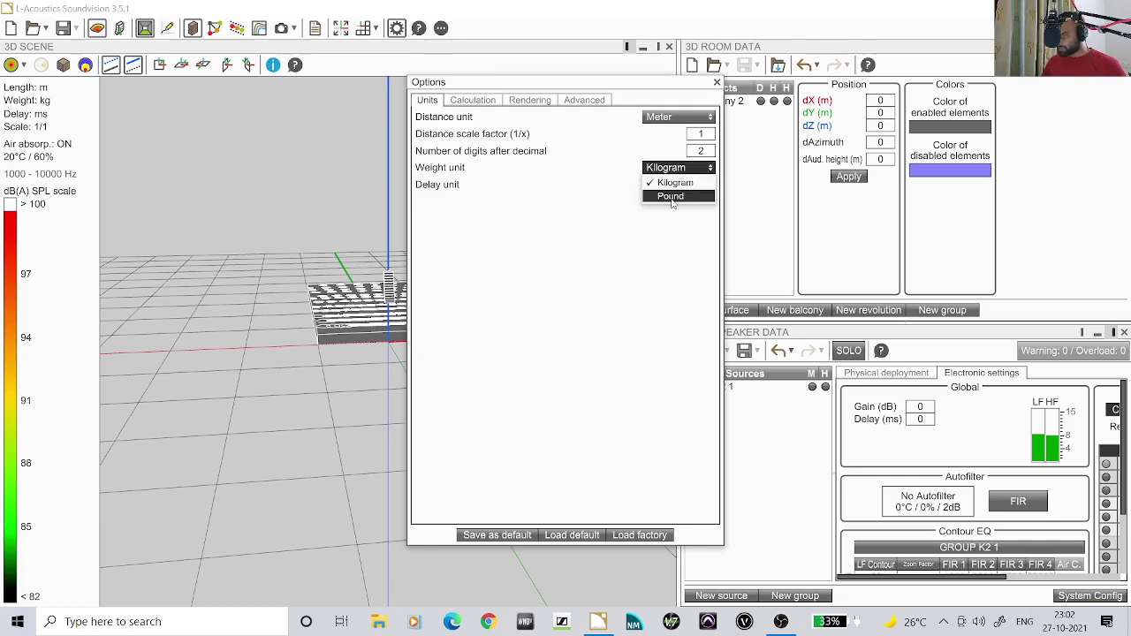
{"action": "left_click_drag", "start_coordinate": [591, 89], "coordinate": [662, 68]}
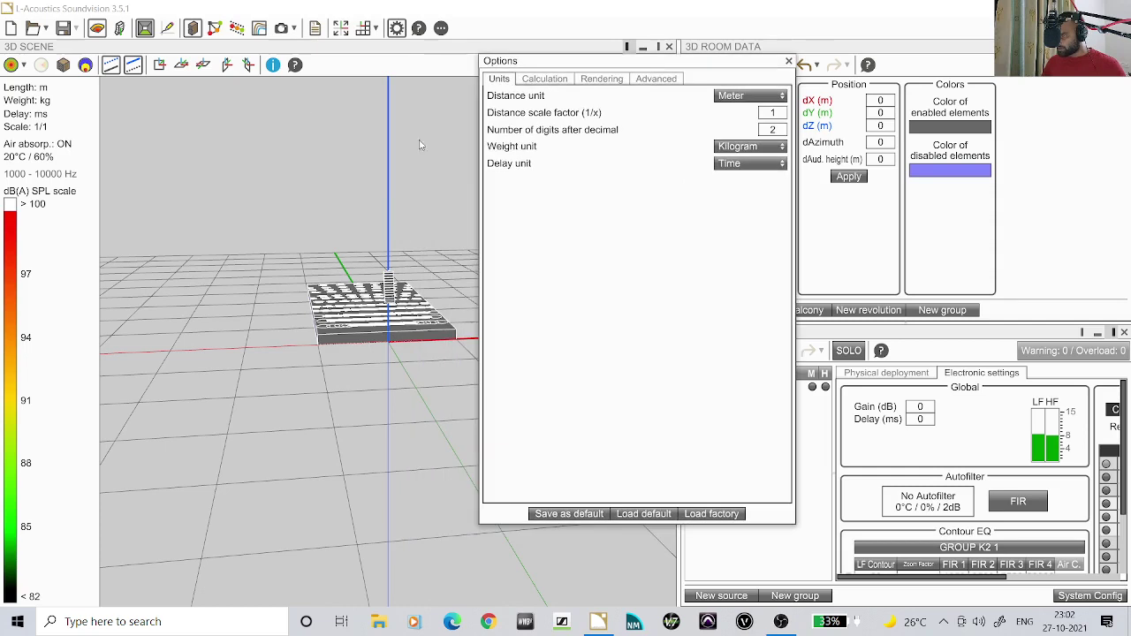
{"action": "left_click", "coordinate": [120, 29]}
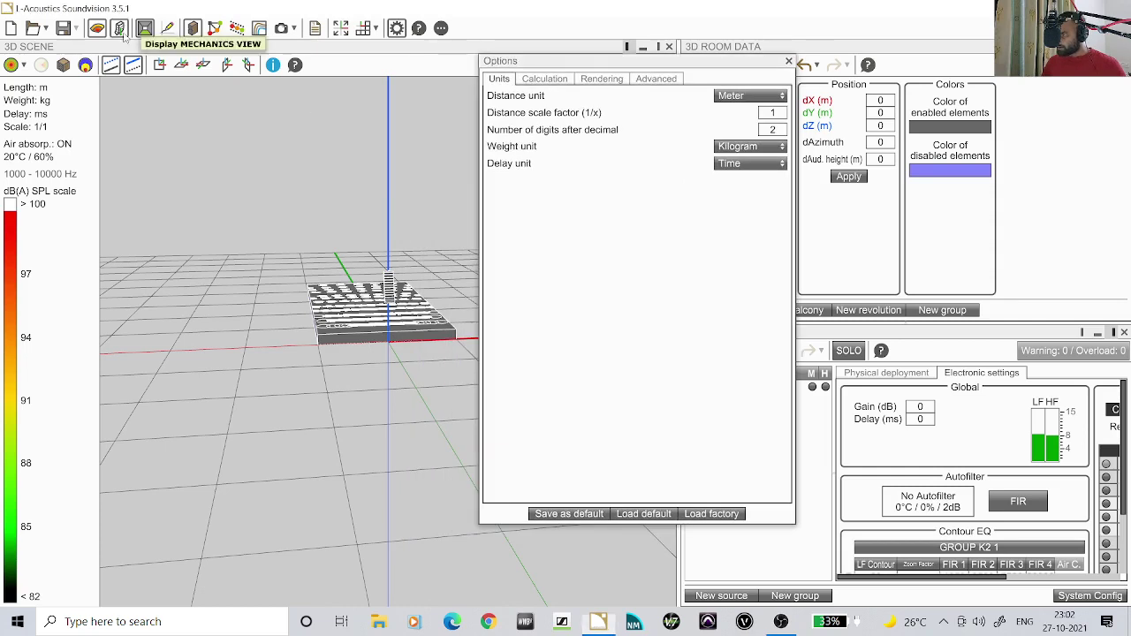
{"action": "left_click_drag", "start_coordinate": [619, 56], "coordinate": [247, 87]}
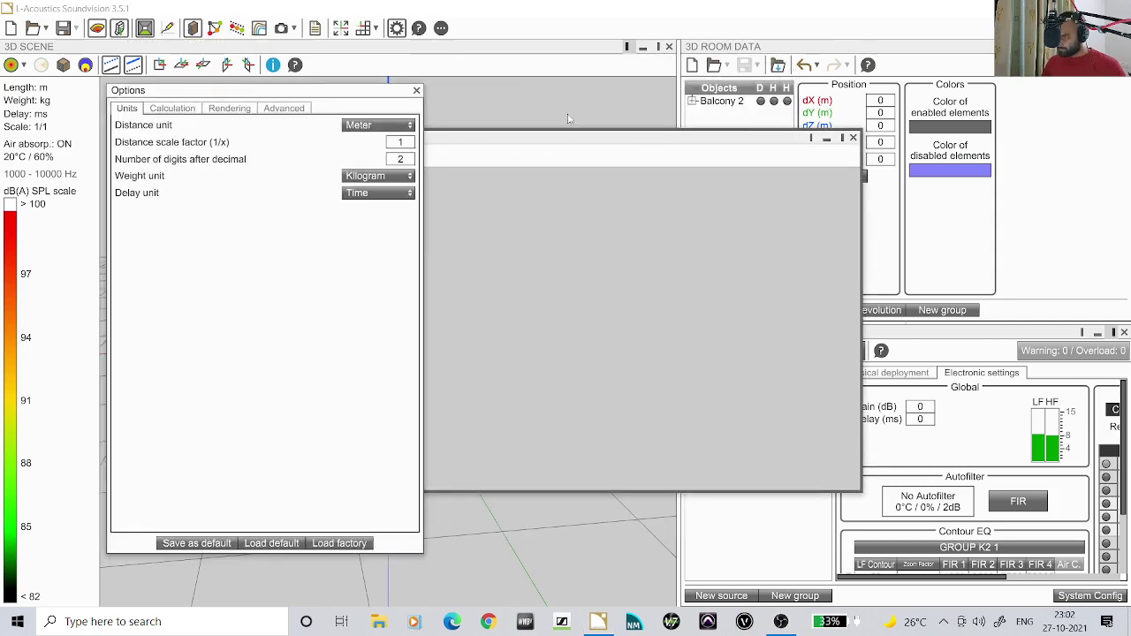
{"action": "left_click", "coordinate": [556, 138]}
{"action": "left_click_drag", "start_coordinate": [556, 139], "coordinate": [274, 134]}
{"action": "left_click", "coordinate": [758, 391]}
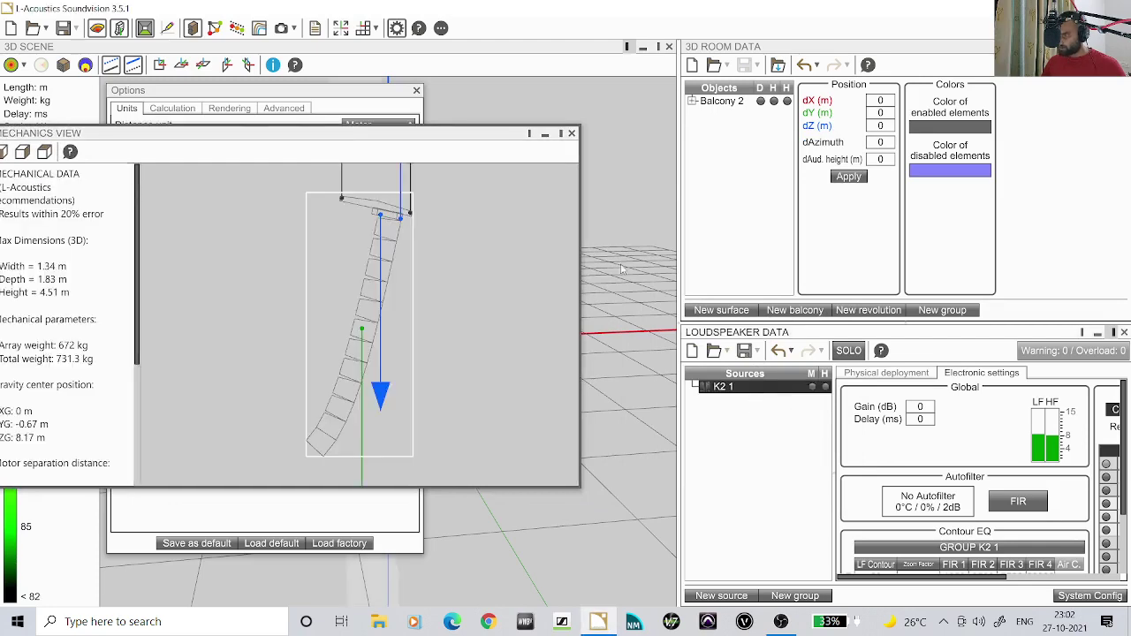
- Switch the weight unit to Pound to compare the array weights in the Mechanics View, and restore it to Kilogram
{"action": "mouse_move", "coordinate": [351, 135]}
{"action": "left_mouse_down"}
{"action": "mouse_move", "coordinate": [459, 135]}
{"action": "mouse_move", "coordinate": [870, 78]}
{"action": "left_mouse_up"}
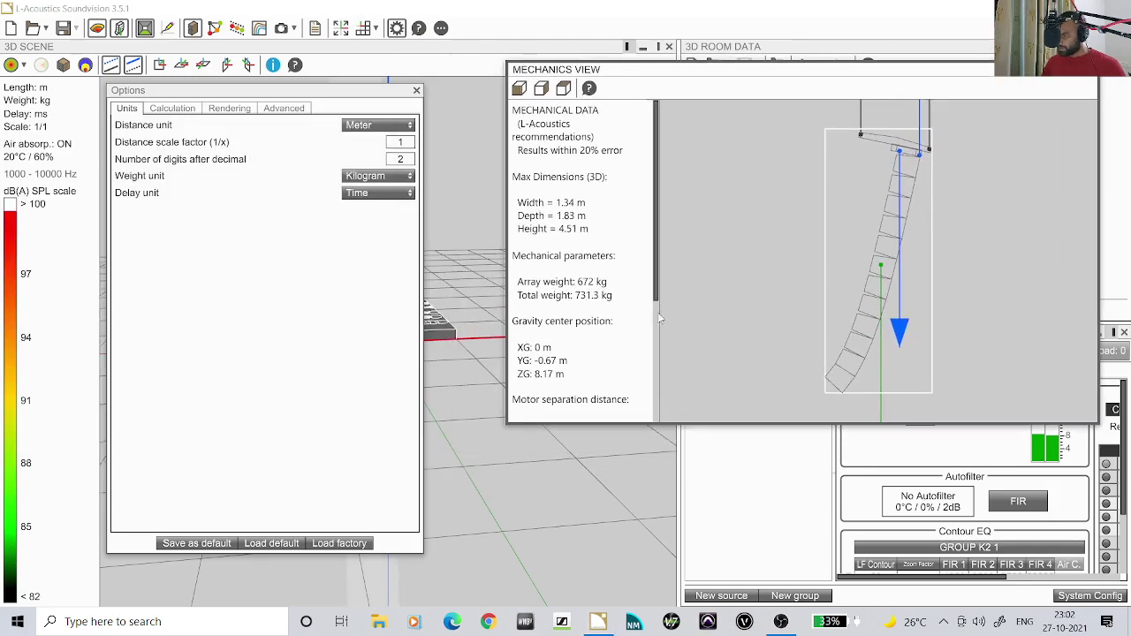
{"action": "left_click", "coordinate": [397, 180]}
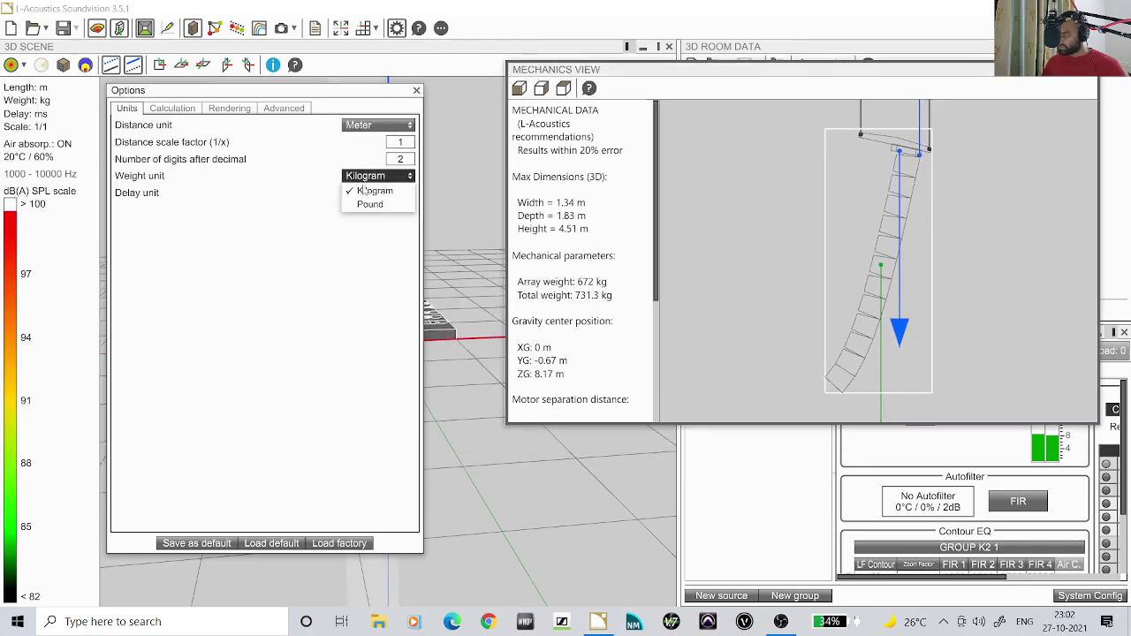
{"action": "left_click", "coordinate": [367, 200]}
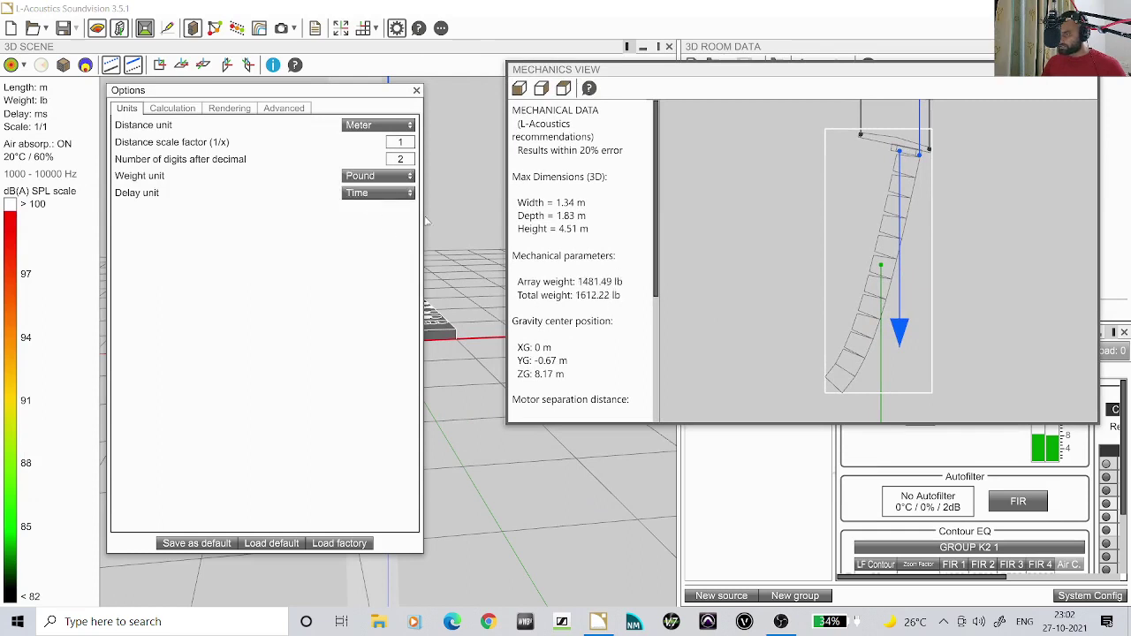
{"action": "left_click", "coordinate": [382, 176]}
{"action": "left_click", "coordinate": [373, 191]}
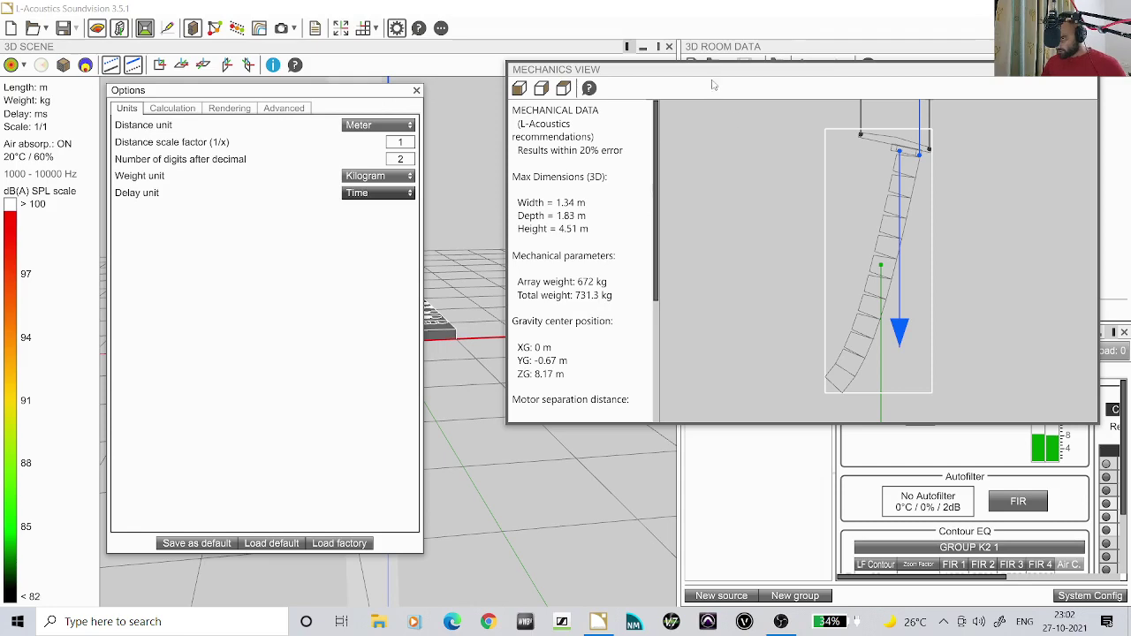
- Close the Mechanics View and look through the Calculation and Rendering options
{"action": "left_click_drag", "start_coordinate": [712, 71], "coordinate": [460, 106]}
{"action": "left_click", "coordinate": [837, 105]}
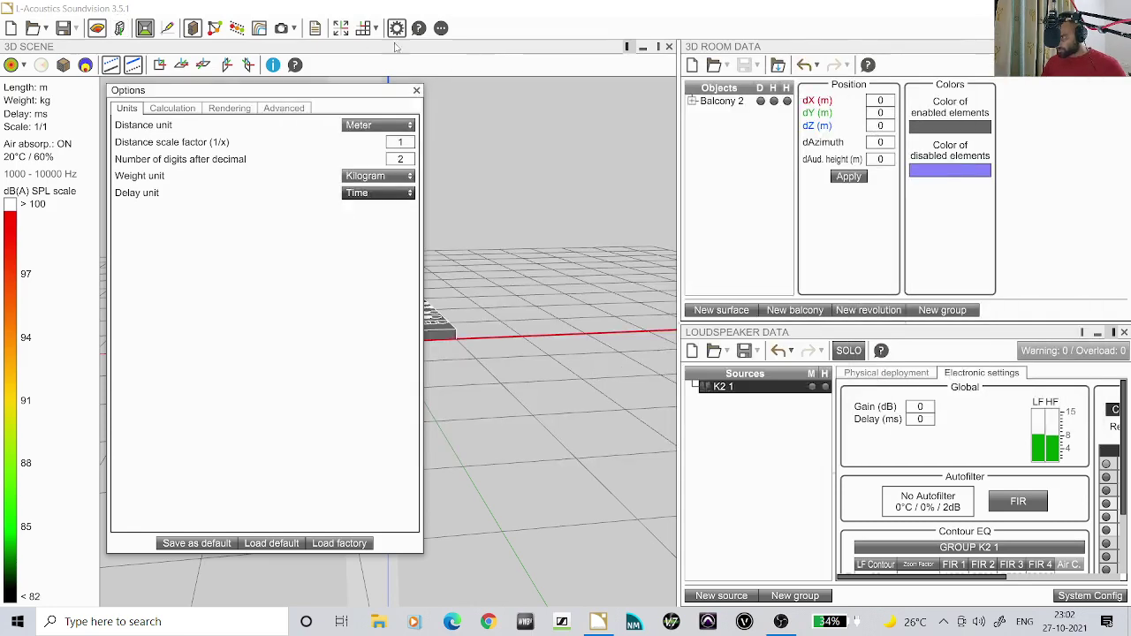
{"action": "left_click_drag", "start_coordinate": [271, 97], "coordinate": [568, 121]}
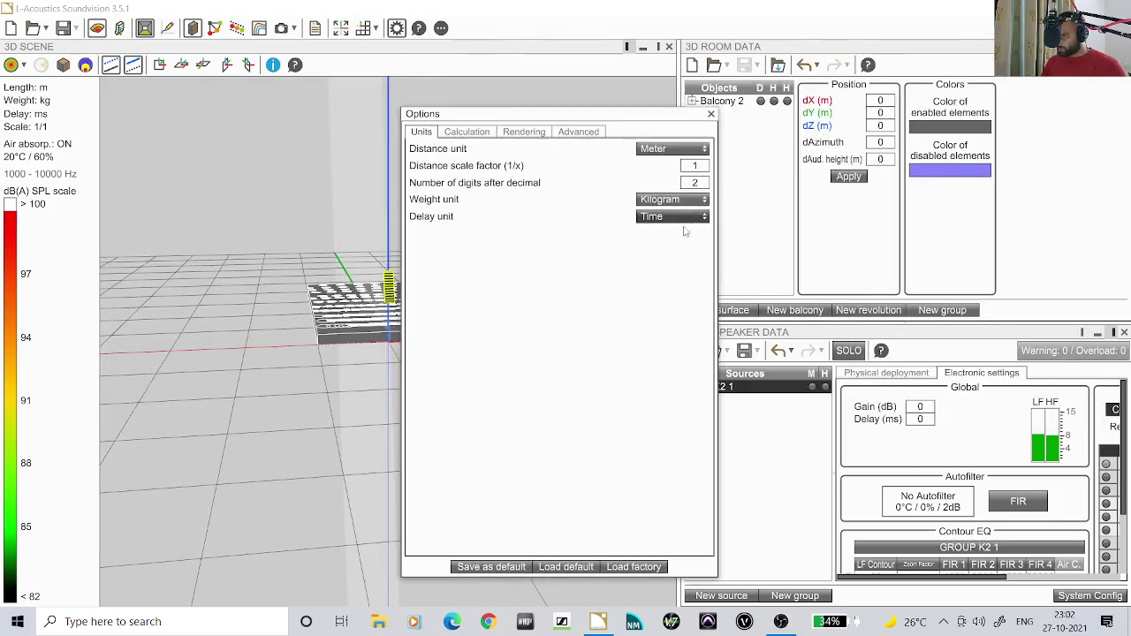
{"action": "left_click", "coordinate": [464, 131]}
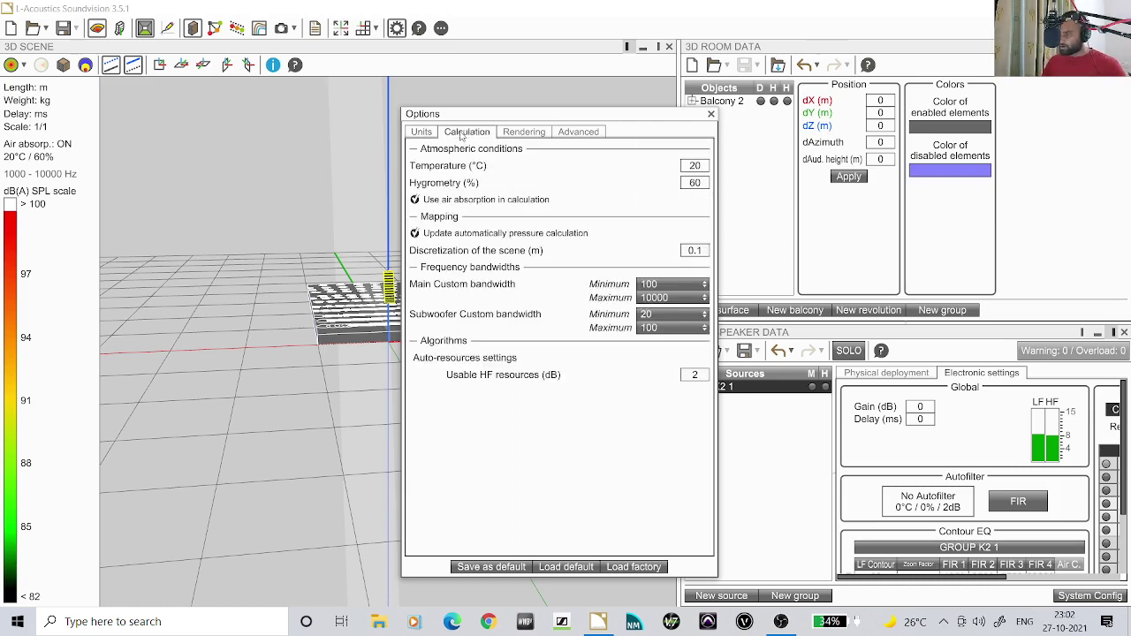
{"action": "left_click", "coordinate": [516, 133]}
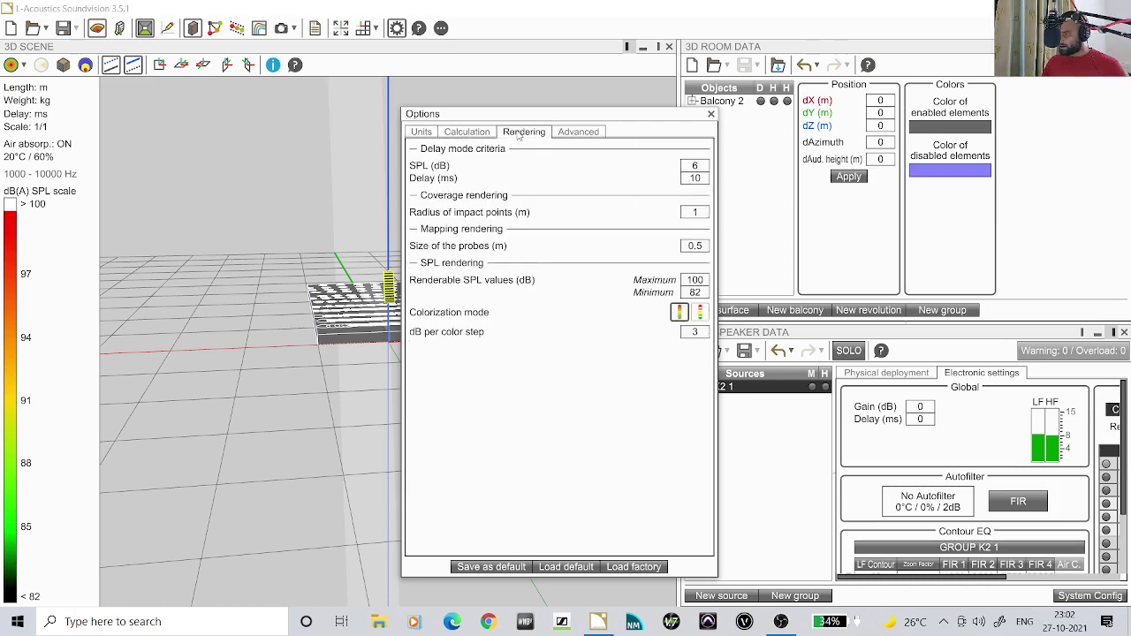
- Set the atmospheric temperature for the calculation to 35 °C, and review the hygrometry and air absorption settings
{"action": "left_click", "coordinate": [467, 133]}
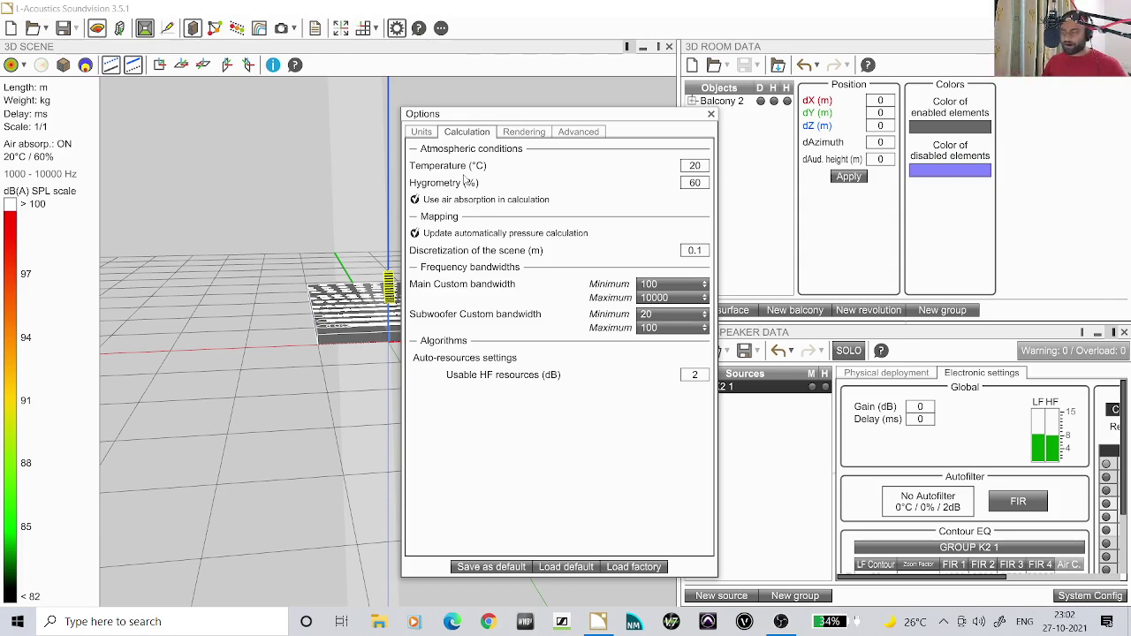
{"action": "double_click", "coordinate": [705, 165]}
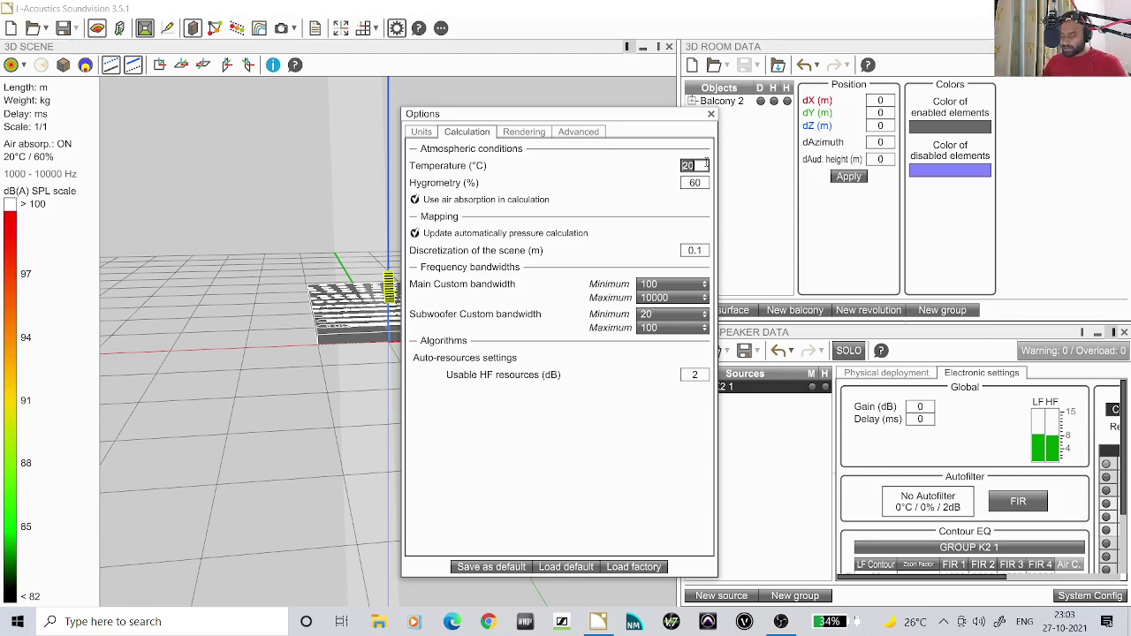
{"action": "type", "text": "35"}
{"action": "key", "text": "Return"}
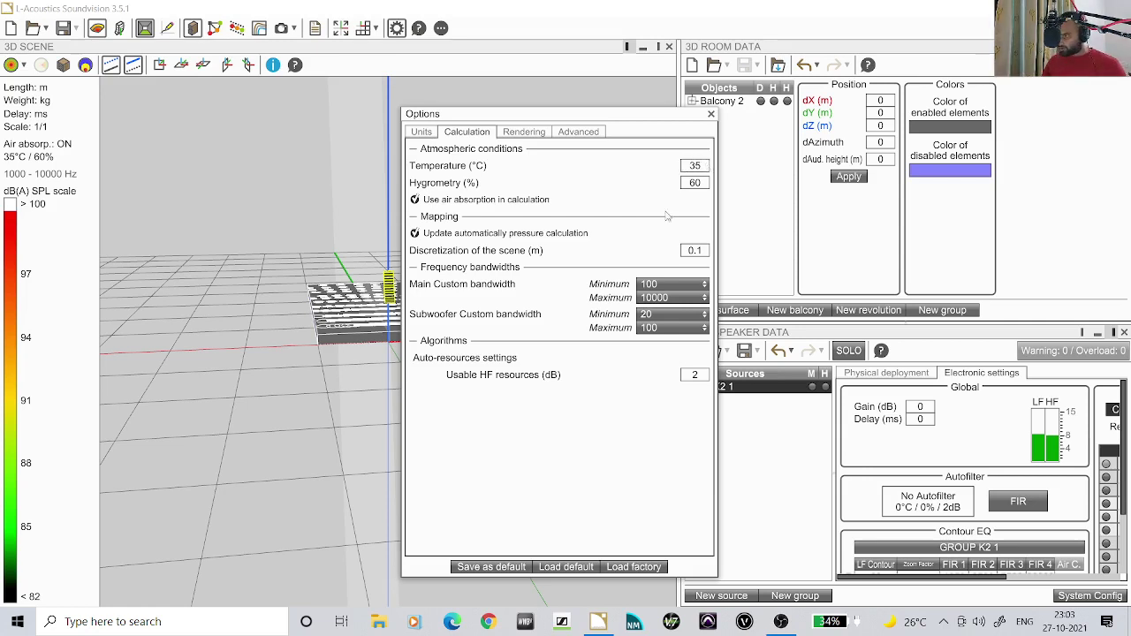
{"action": "left_click", "coordinate": [691, 184]}
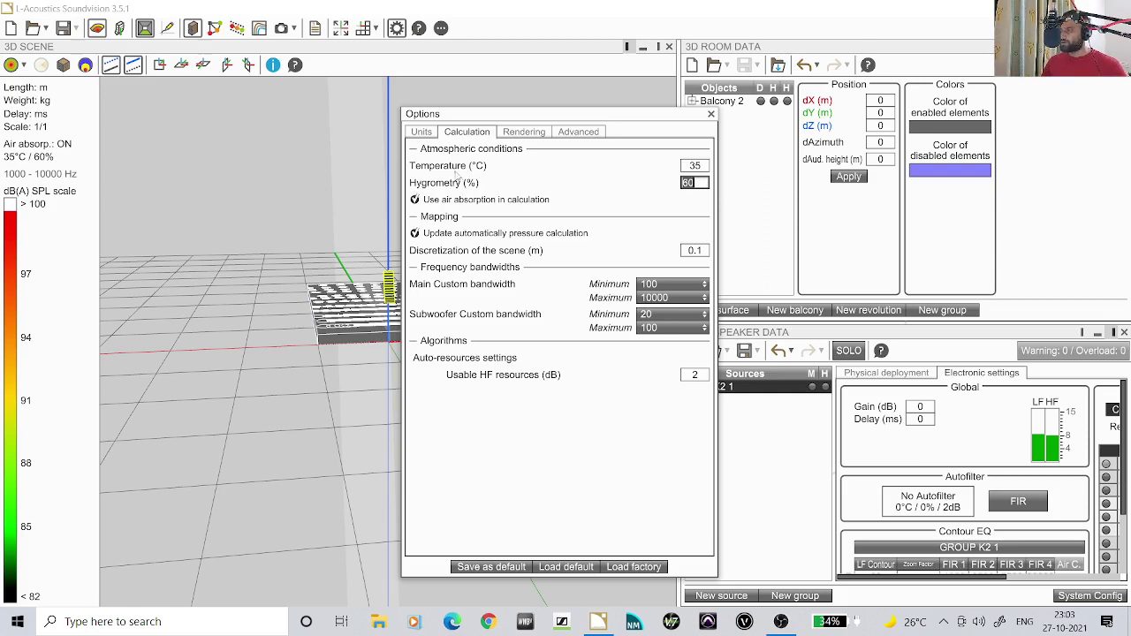
{"action": "left_click", "coordinate": [563, 203]}
{"action": "left_click", "coordinate": [416, 199]}
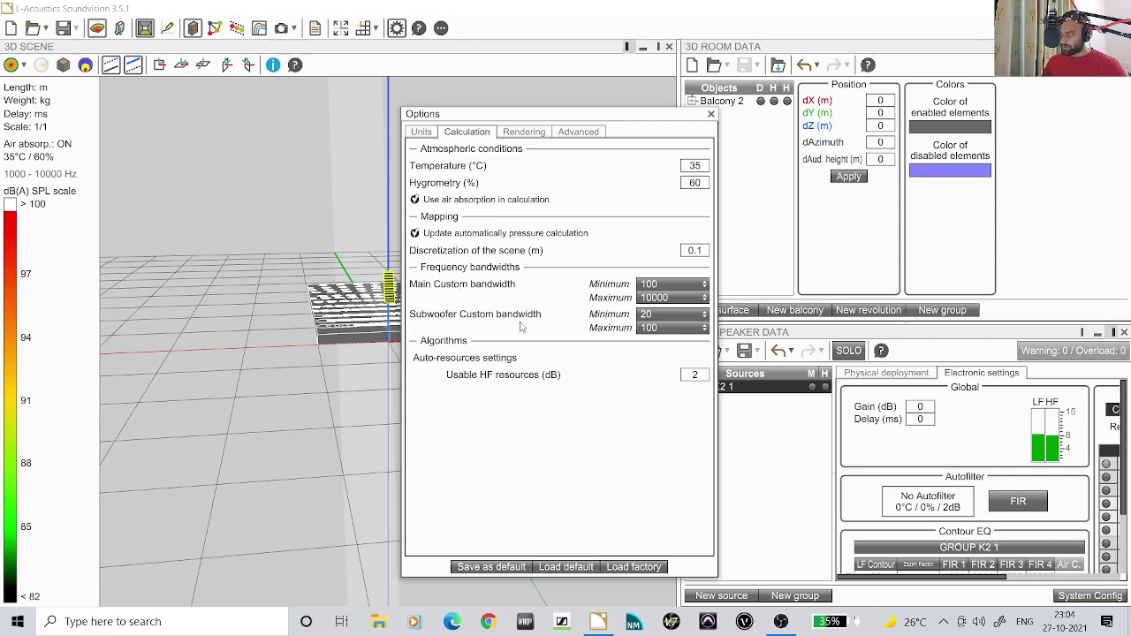
- Switch the SPL rendering to the stepped colorization mode and set the maximum renderable SPL to 110 dB
{"action": "left_click", "coordinate": [536, 134]}
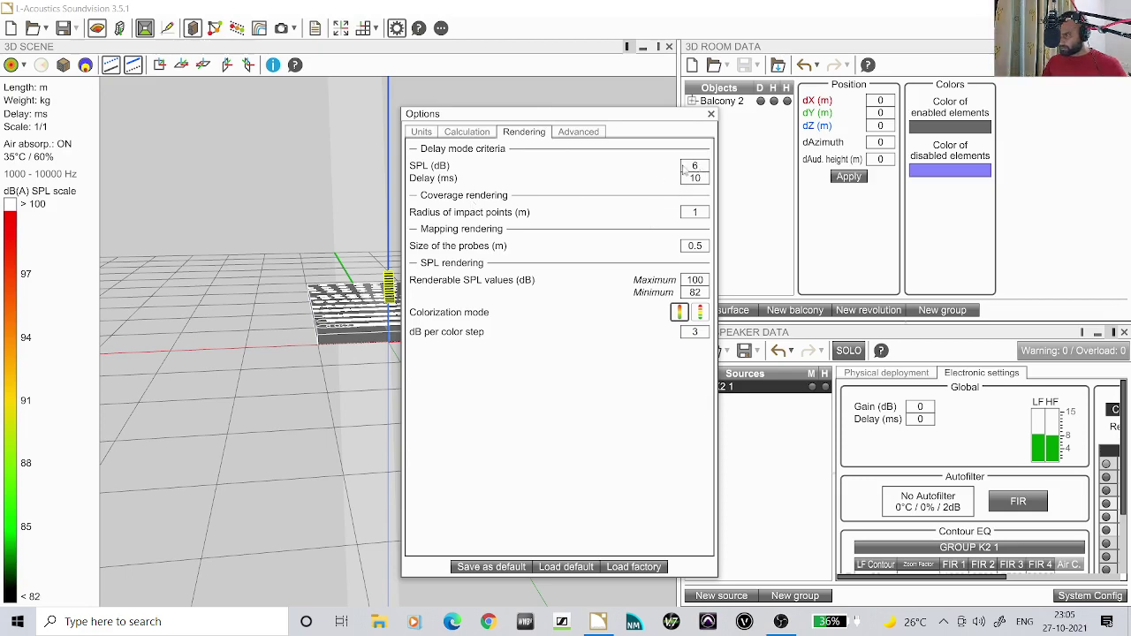
{"action": "left_click", "coordinate": [711, 115]}
{"action": "left_click_drag", "start_coordinate": [310, 407], "coordinate": [610, 477]}
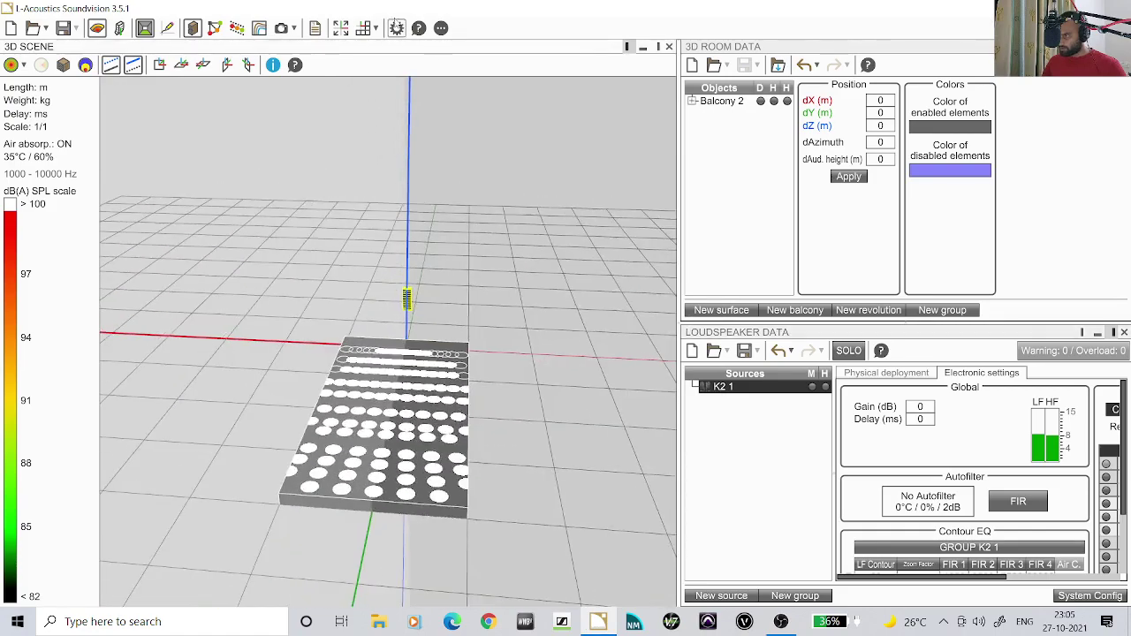
{"action": "left_click", "coordinate": [397, 29]}
{"action": "left_click", "coordinate": [536, 102]}
{"action": "left_click", "coordinate": [706, 280]}
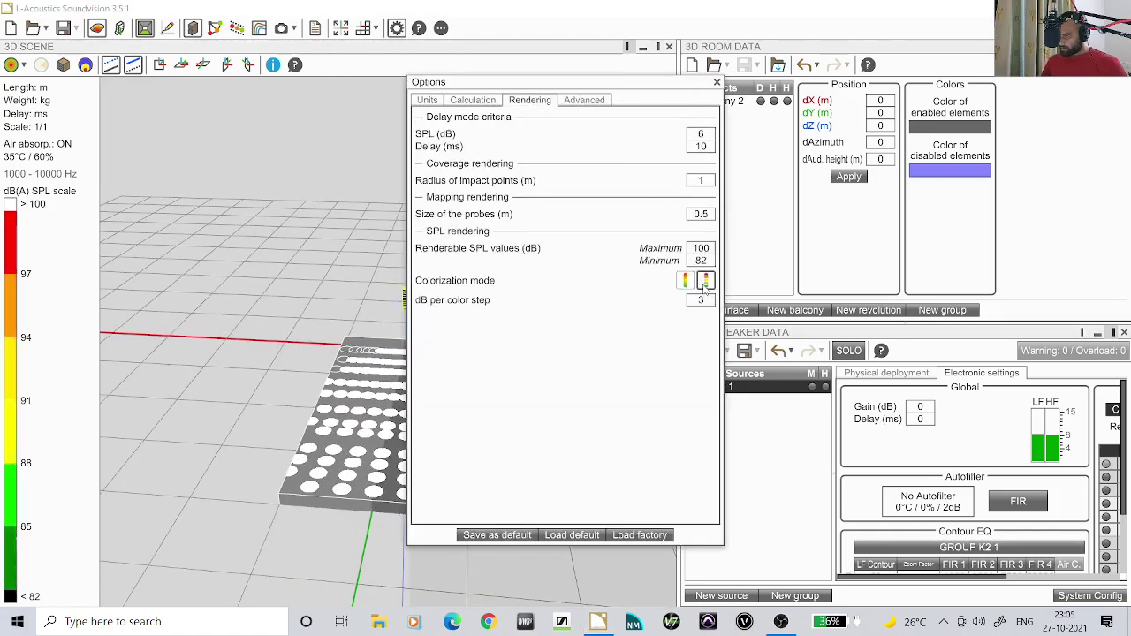
{"action": "double_click", "coordinate": [703, 249]}
{"action": "type", "text": "110"}
{"action": "key", "text": "Return"}
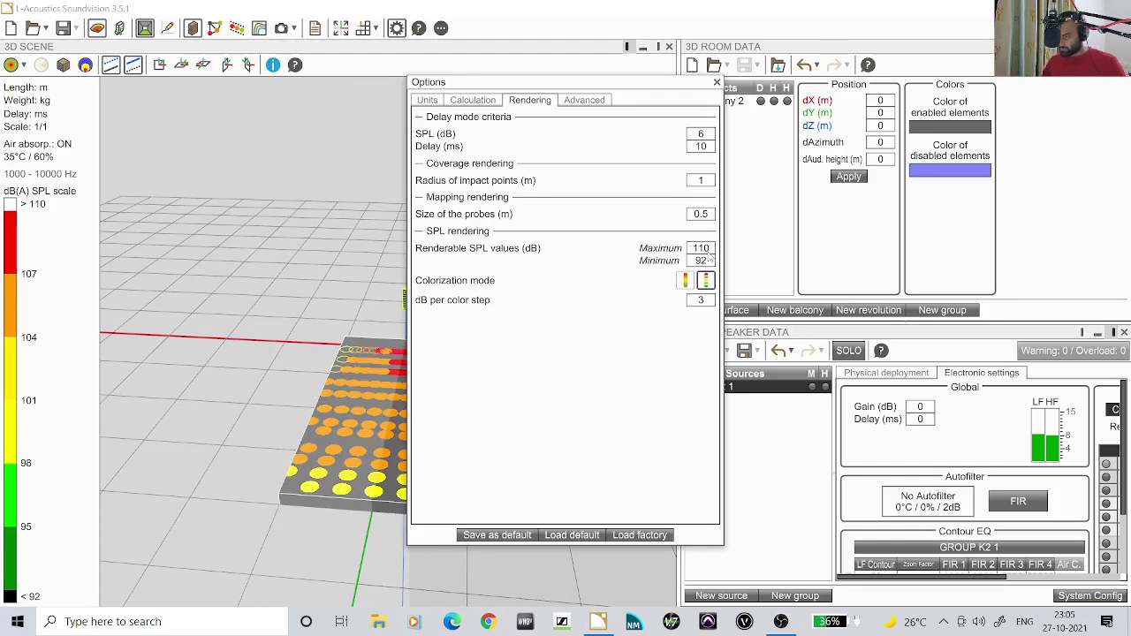
- Try a delay mode SPL criterion of 3 dB with the scene in mapping mode, and restore the criterion to 6 dB
{"action": "double_click", "coordinate": [701, 134]}
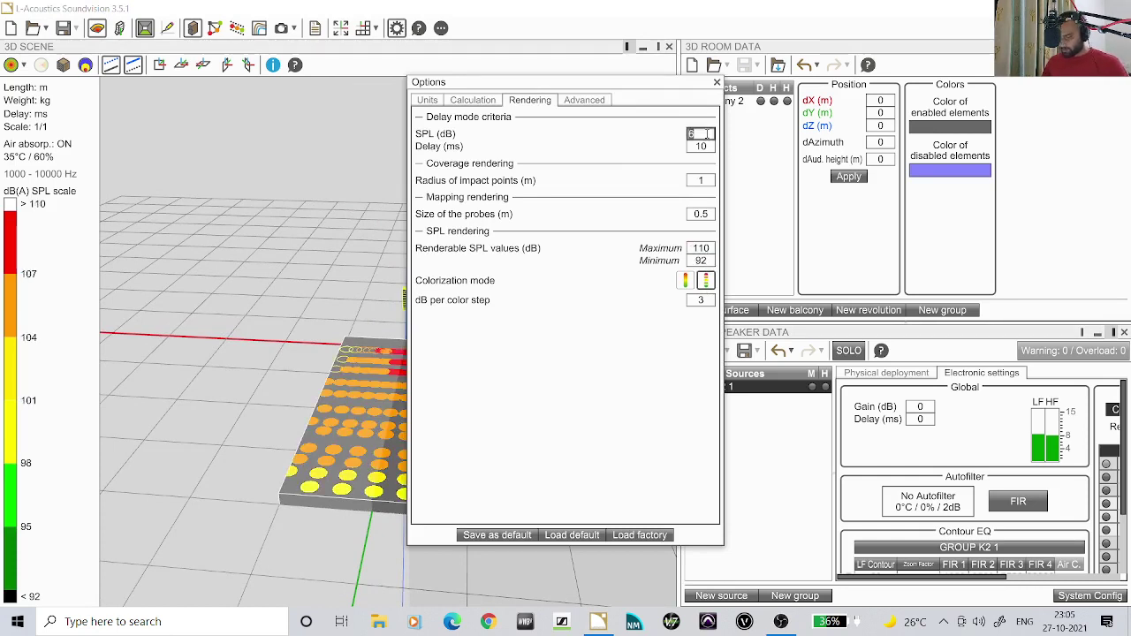
{"action": "type", "text": "3"}
{"action": "key", "text": "Return"}
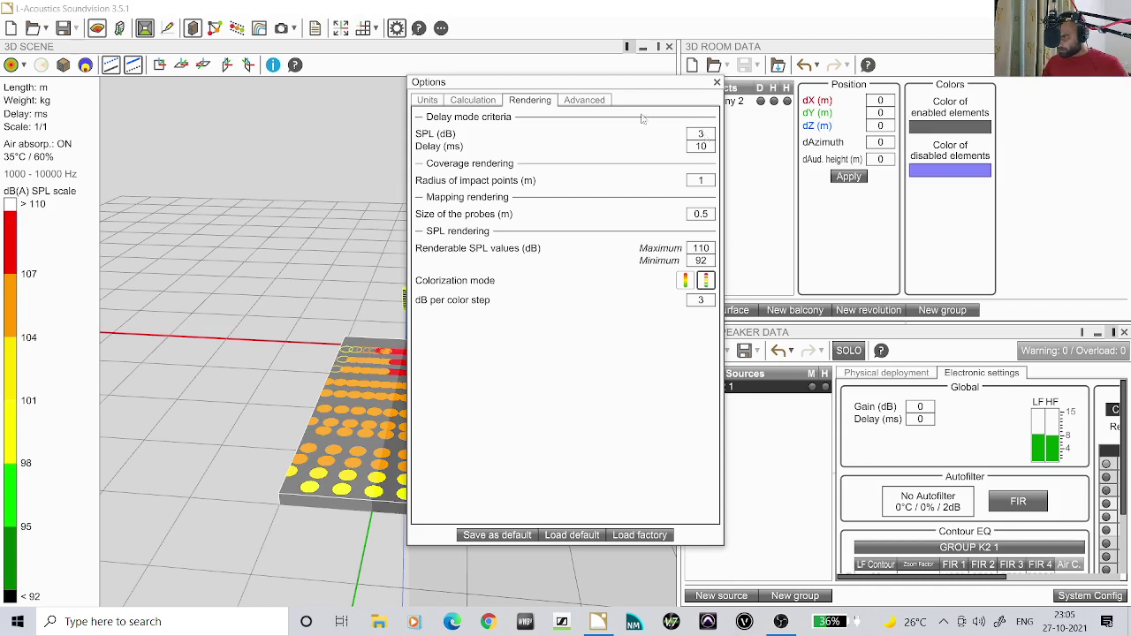
{"action": "left_click_drag", "start_coordinate": [543, 84], "coordinate": [633, 63]}
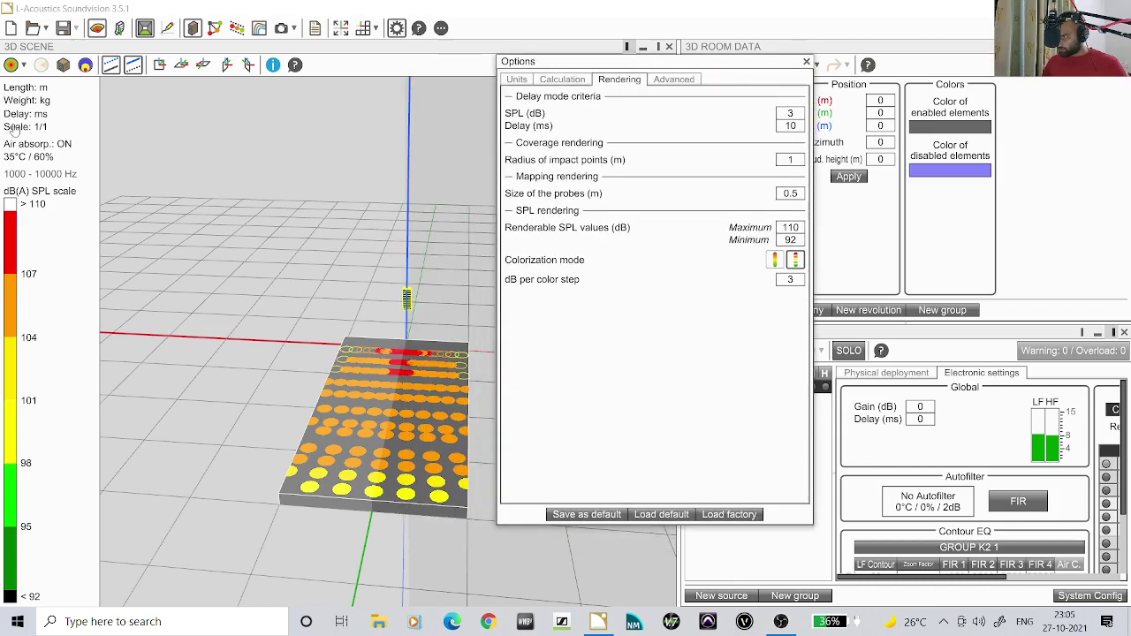
{"action": "left_click", "coordinate": [10, 65]}
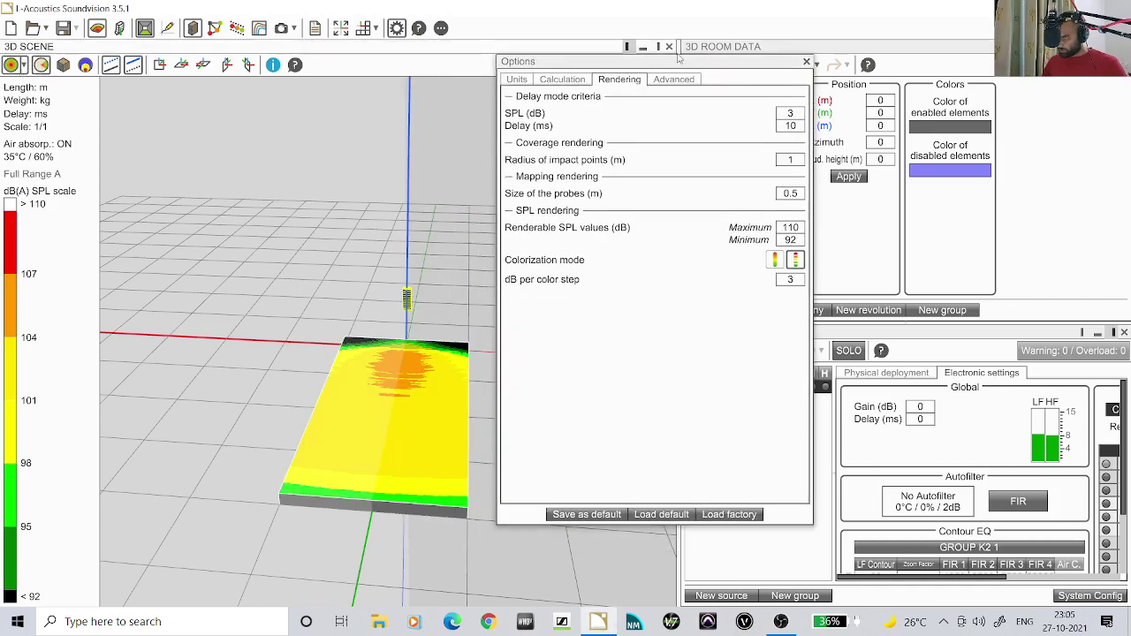
{"action": "left_click_drag", "start_coordinate": [661, 67], "coordinate": [540, 94]}
{"action": "left_click", "coordinate": [661, 141]}
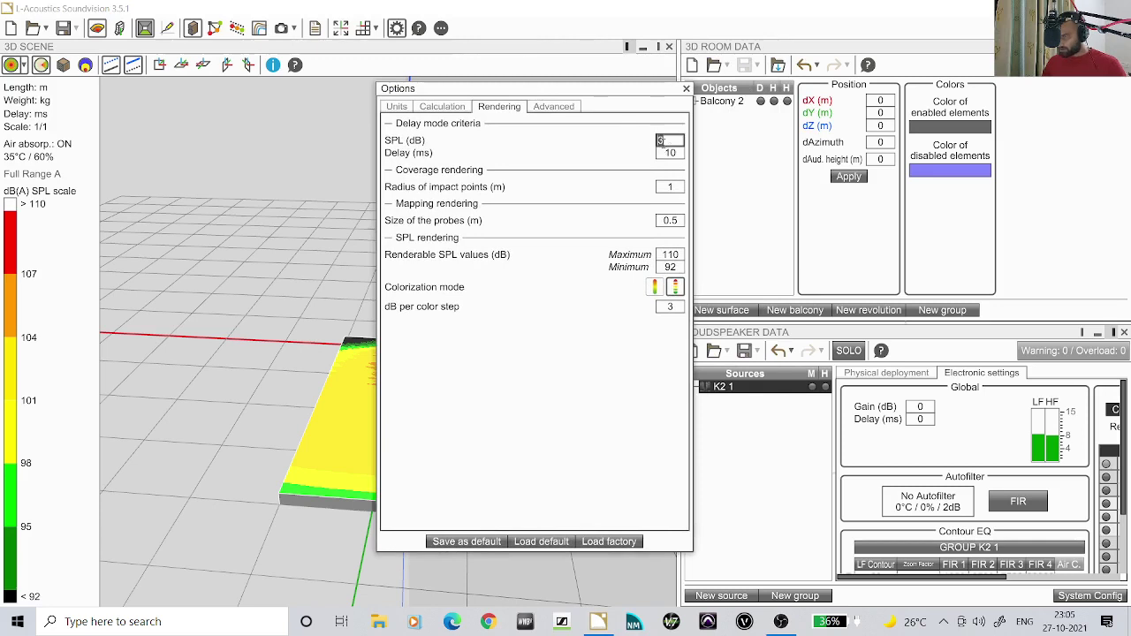
{"action": "type", "text": "6"}
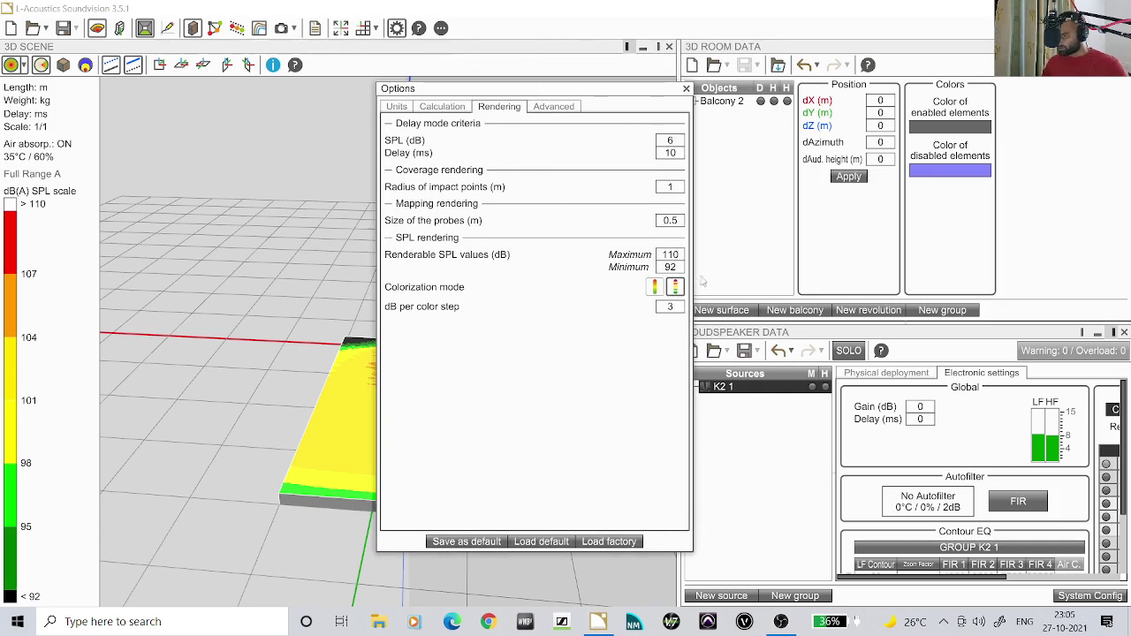
- Return the scene to the impact-point coverage display and set the SPL rendering to 6 dB per color step
{"action": "left_click", "coordinate": [552, 107]}
{"action": "left_click", "coordinate": [498, 107]}
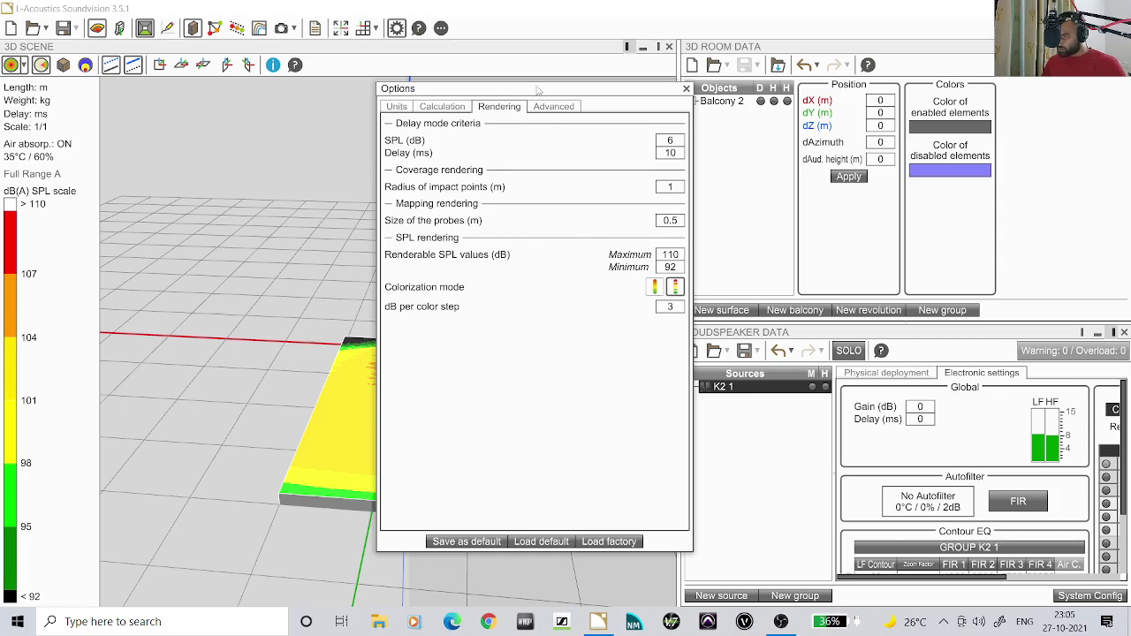
{"action": "left_click_drag", "start_coordinate": [537, 90], "coordinate": [714, 101]}
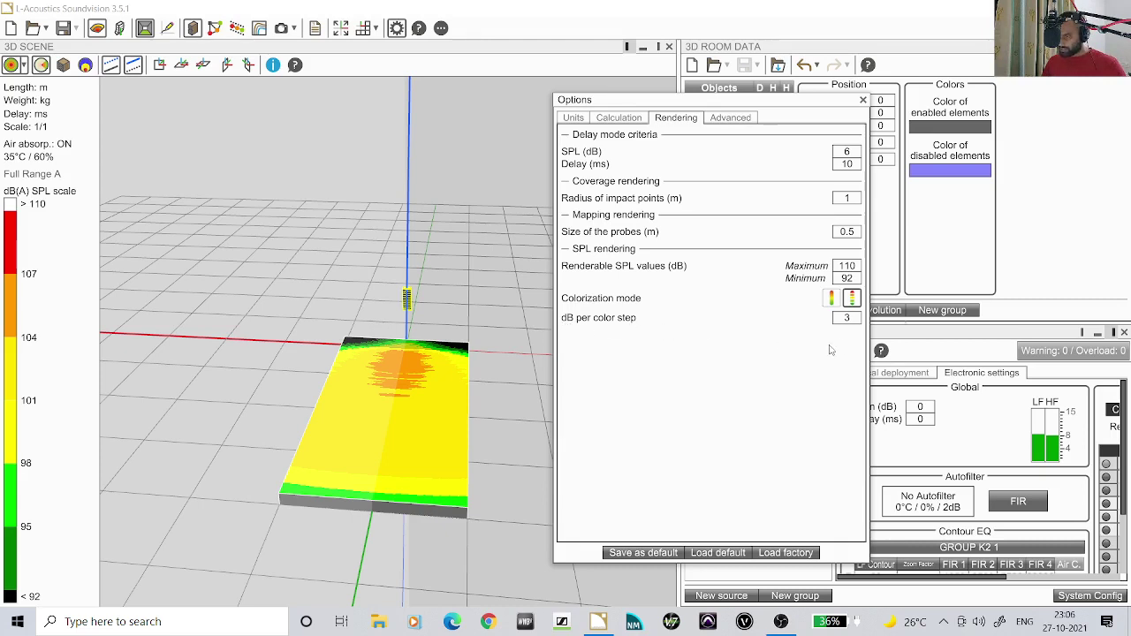
{"action": "double_click", "coordinate": [848, 323]}
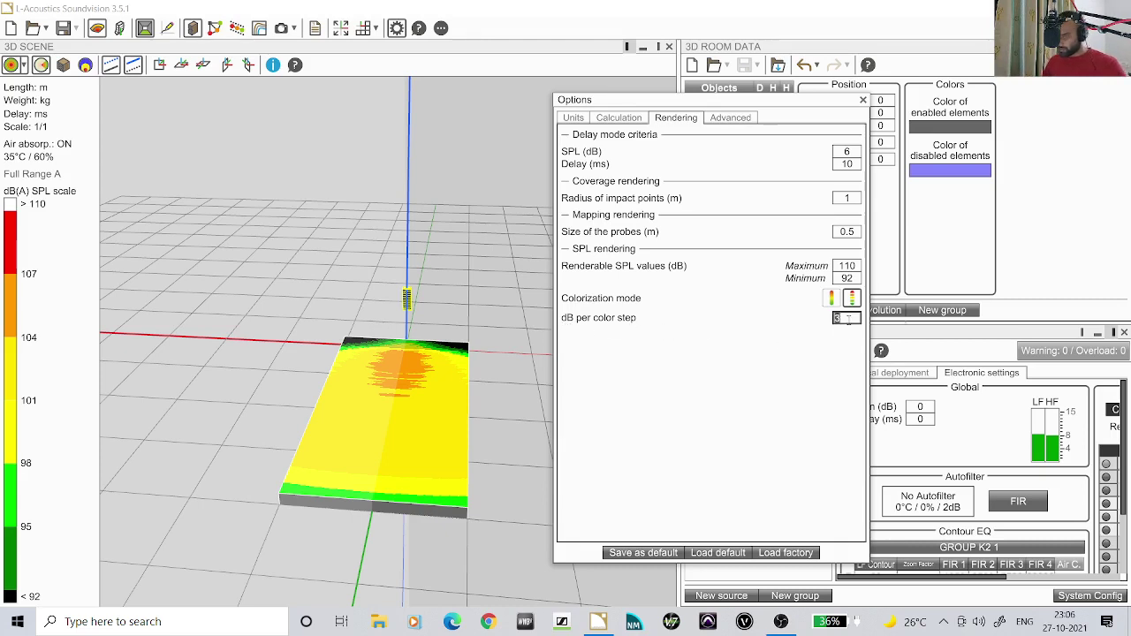
{"action": "left_click", "coordinate": [11, 67]}
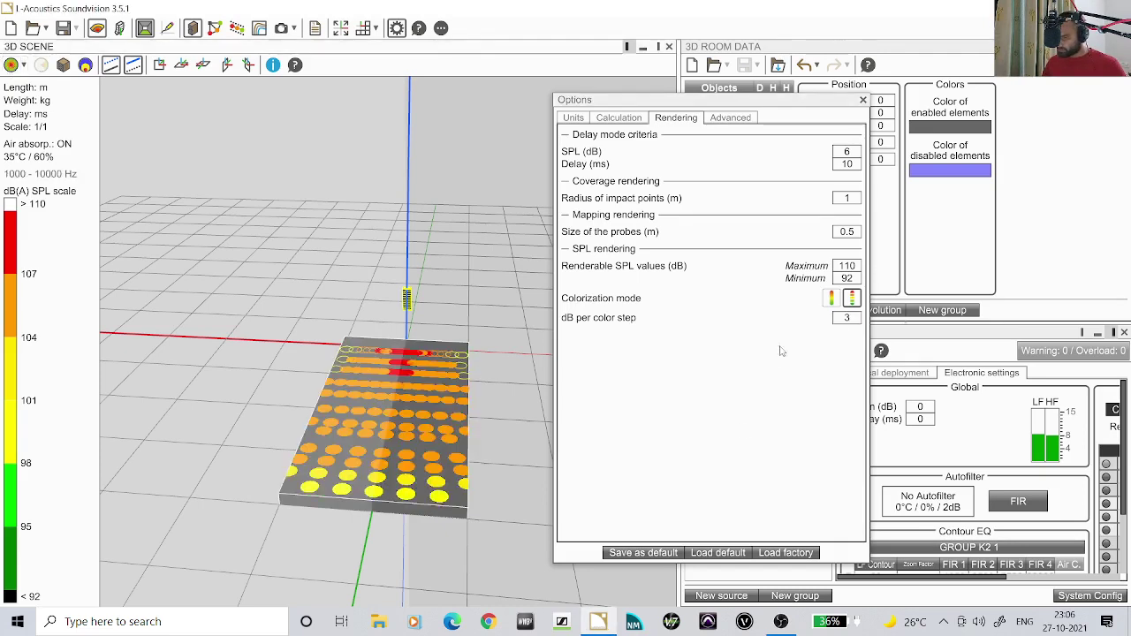
{"action": "left_click", "coordinate": [850, 320]}
{"action": "double_click", "coordinate": [850, 321]}
{"action": "type", "text": "6"}
{"action": "key", "text": "Return"}
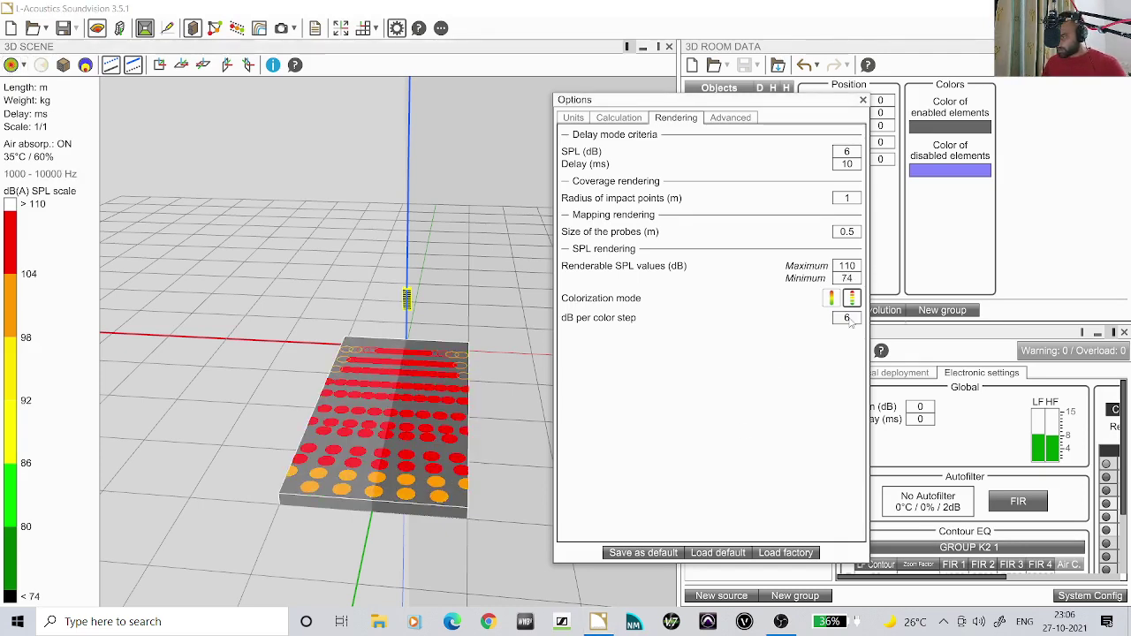
- Restore 3 dB per color step, and compare the continuous and stepped colorization modes on the SPL mapping
{"action": "double_click", "coordinate": [849, 321]}
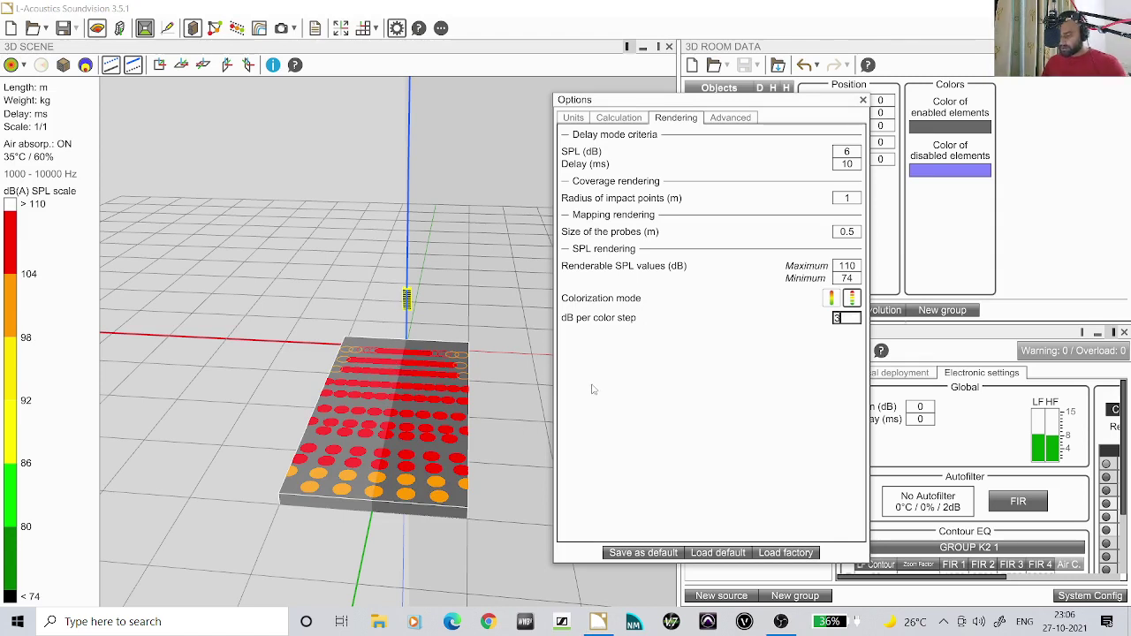
{"action": "type", "text": "3"}
{"action": "key", "text": "Return"}
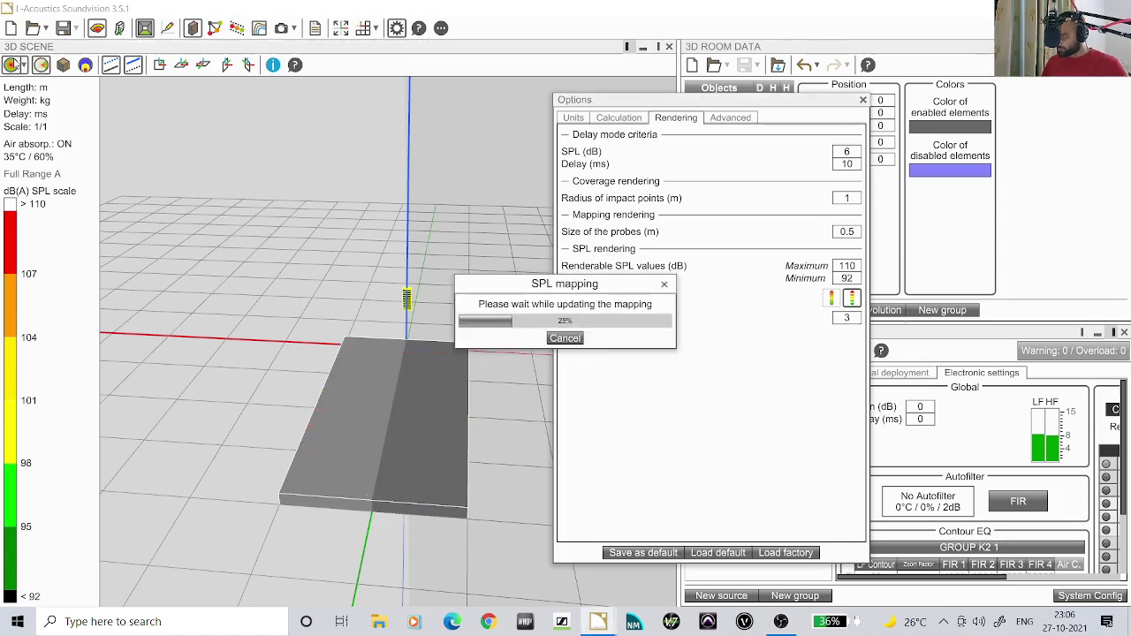
{"action": "left_click", "coordinate": [831, 297]}
{"action": "left_click", "coordinate": [852, 298]}
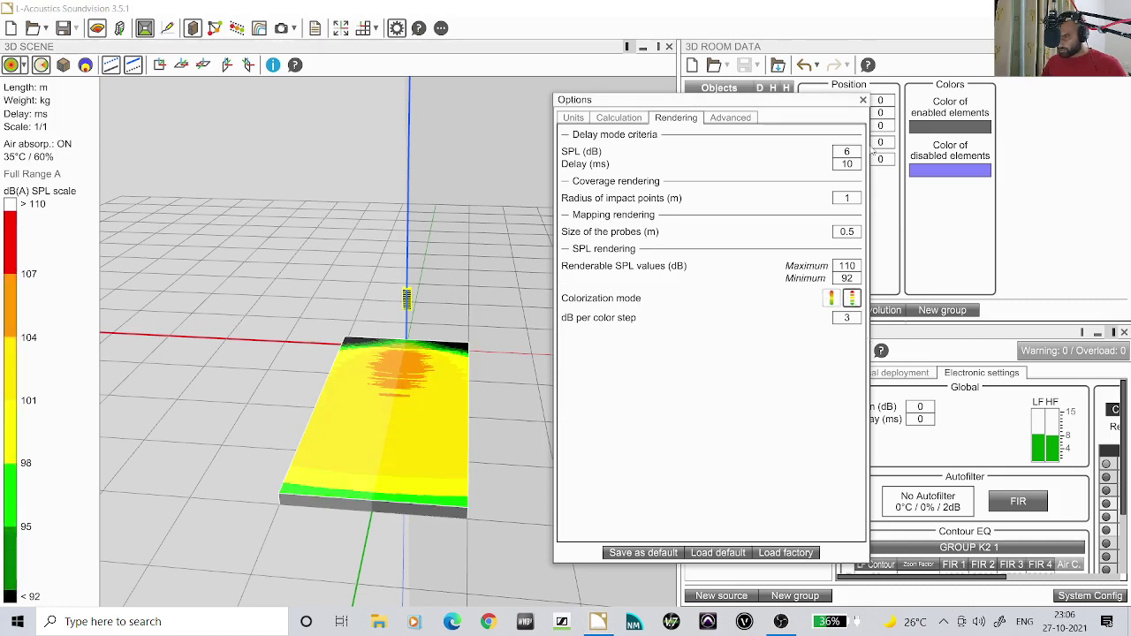
- Review the Advanced options, and compare the impact-point coverage with the SPL mapping in the 3D scene
{"action": "left_click", "coordinate": [739, 118]}
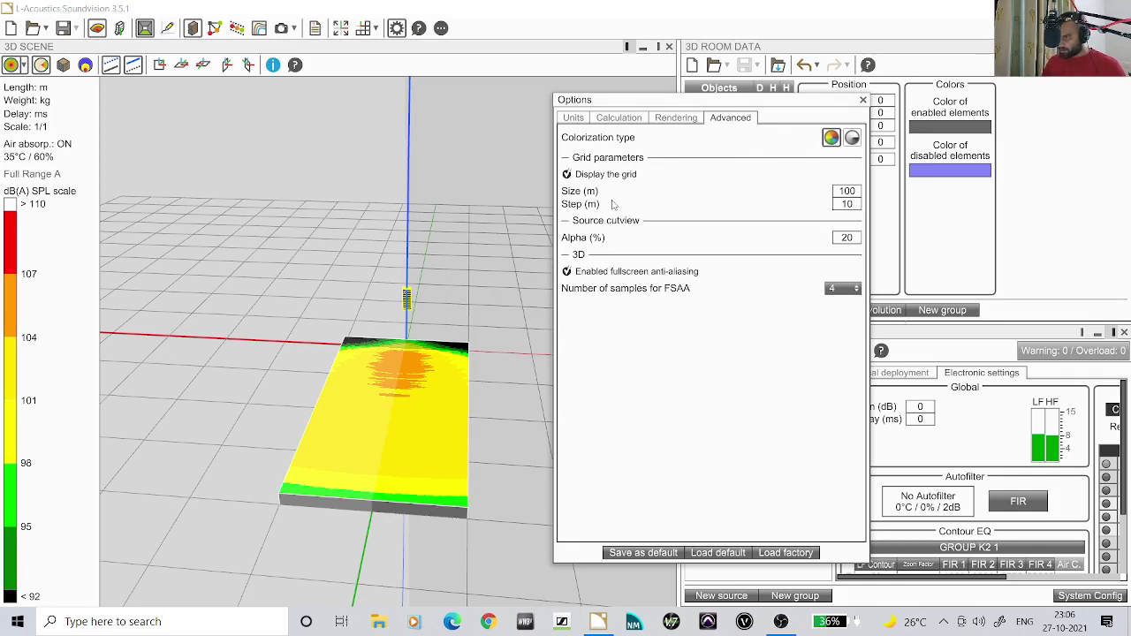
{"action": "left_click", "coordinate": [864, 100]}
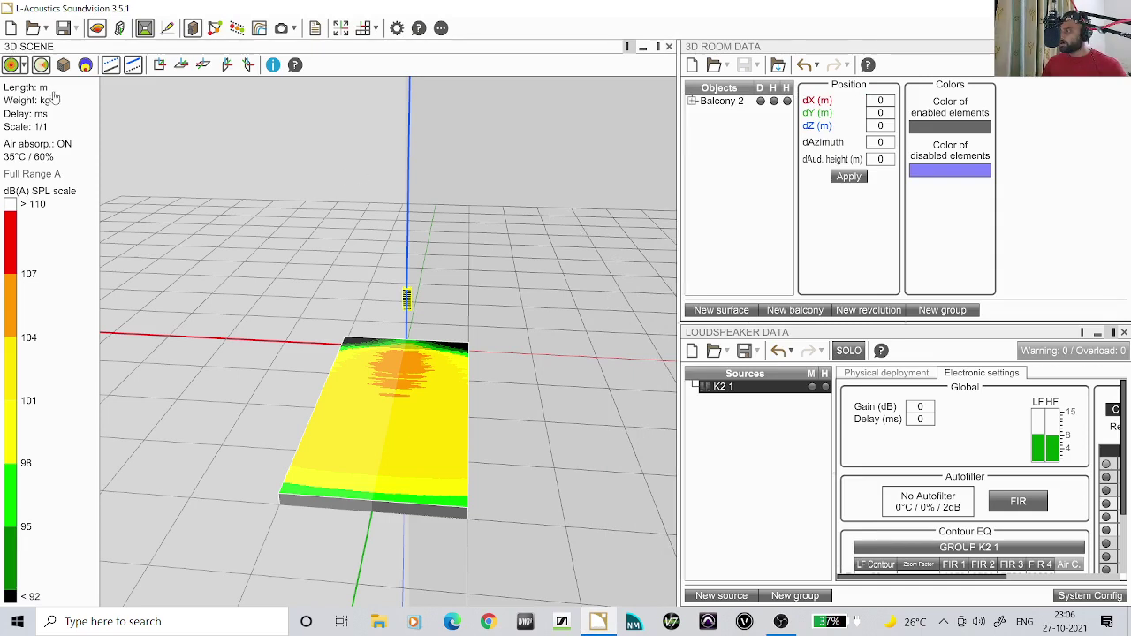
{"action": "left_click", "coordinate": [12, 64]}
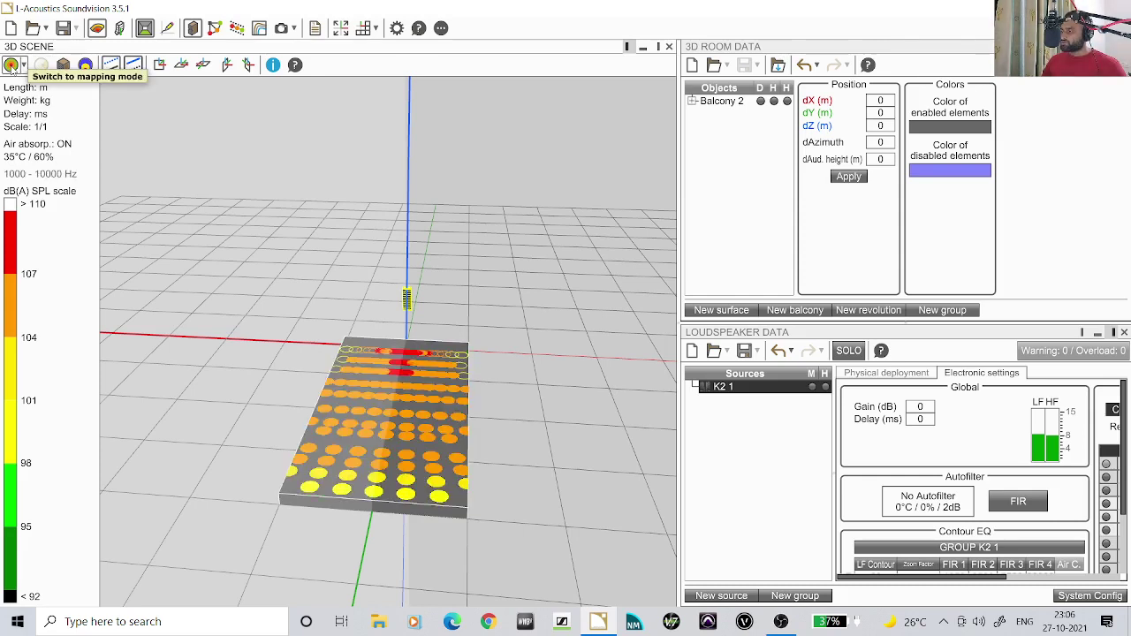
{"action": "left_click", "coordinate": [12, 64]}
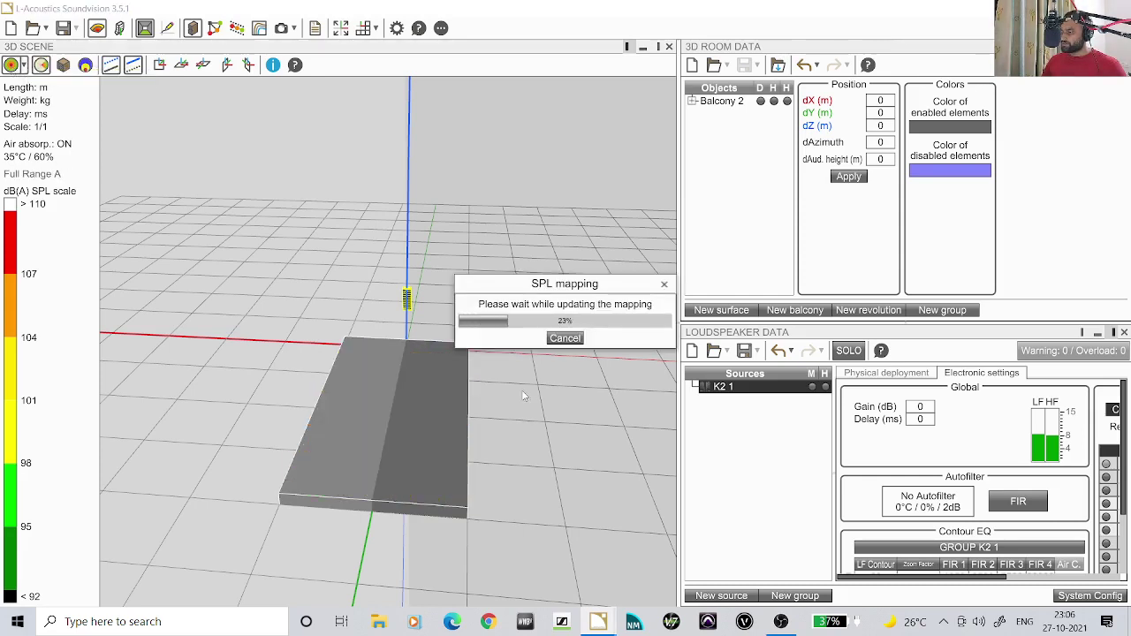
- Return the scene to impact-point coverage and review the available broadband and custom-bandwidth SPL weightings
{"action": "left_click", "coordinate": [11, 65]}
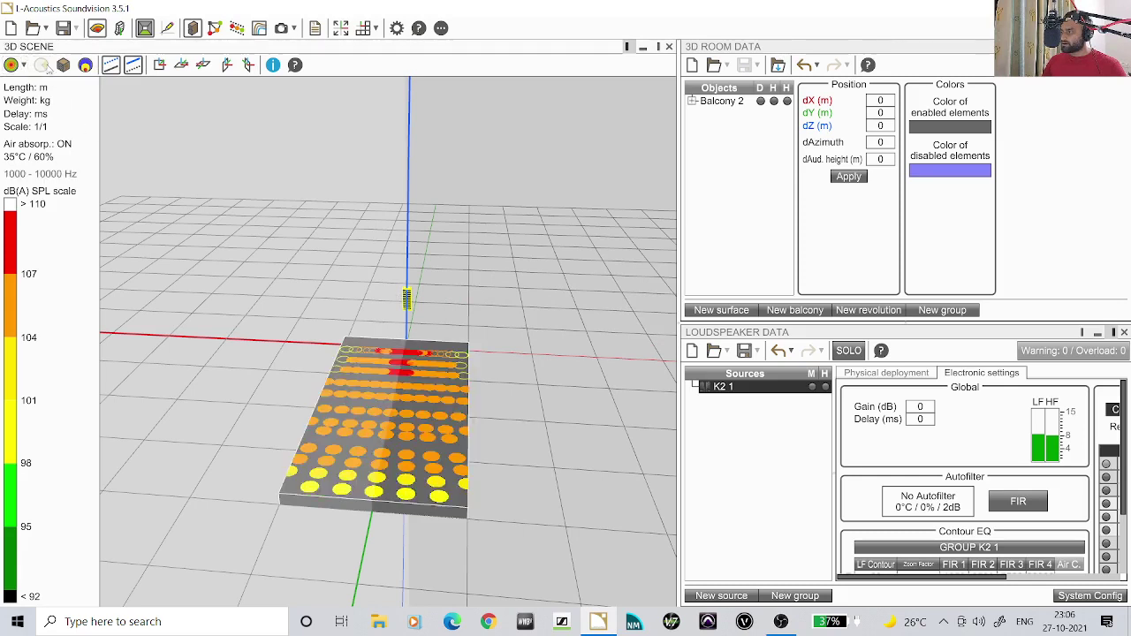
{"action": "left_click", "coordinate": [23, 65]}
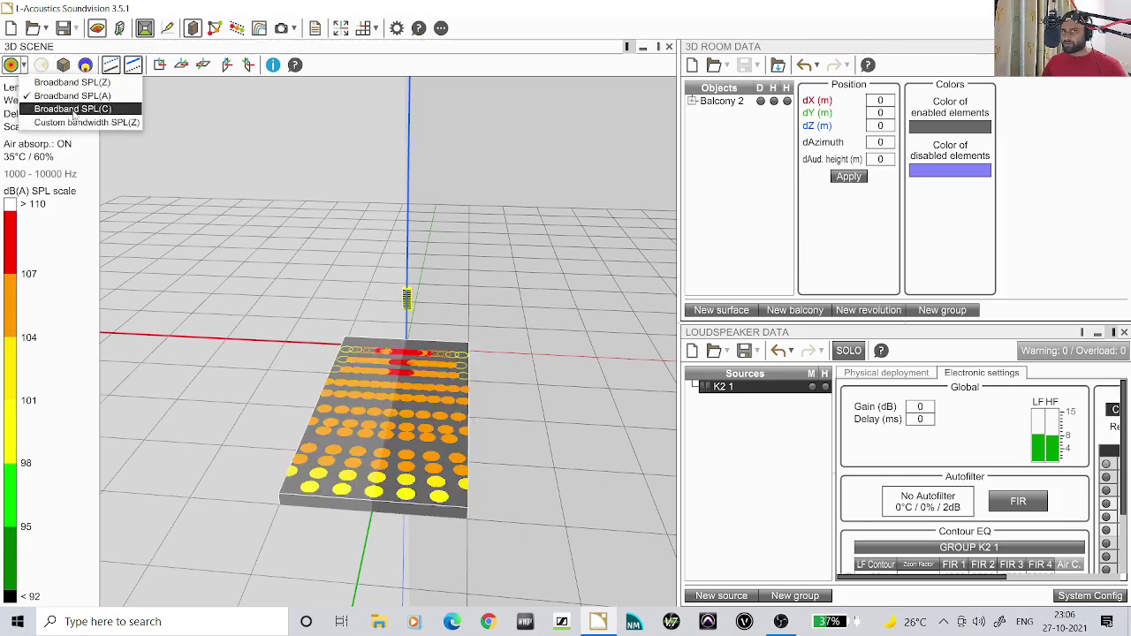
{"action": "left_click", "coordinate": [172, 178]}
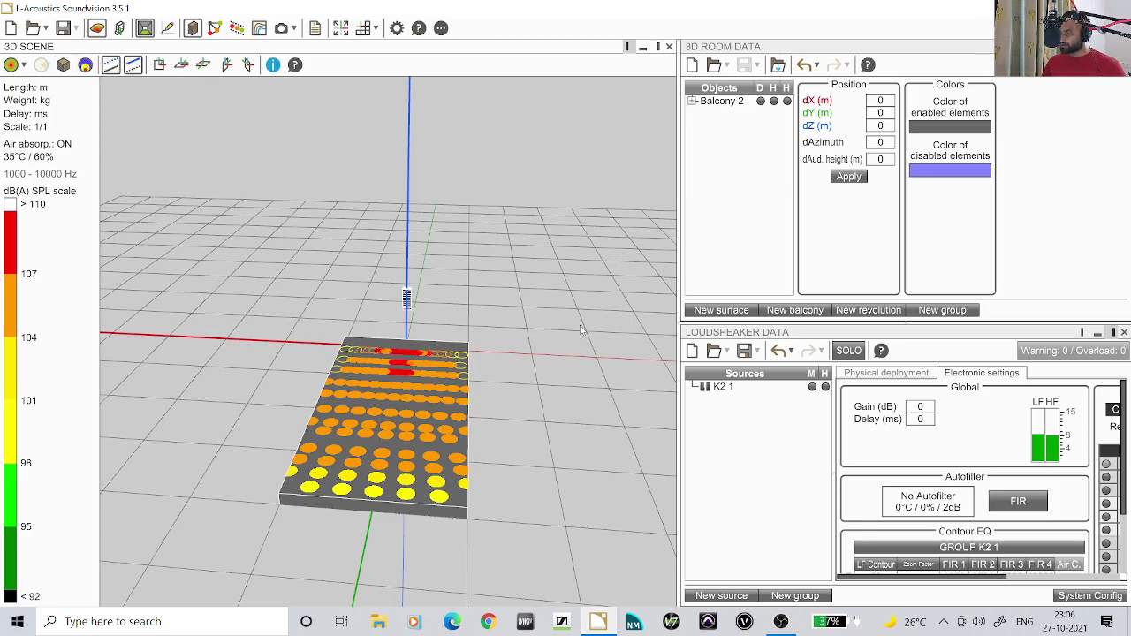
- Add a KS28 subwoofer source from the Sub Series to the loudspeaker data
{"action": "left_click", "coordinate": [724, 596]}
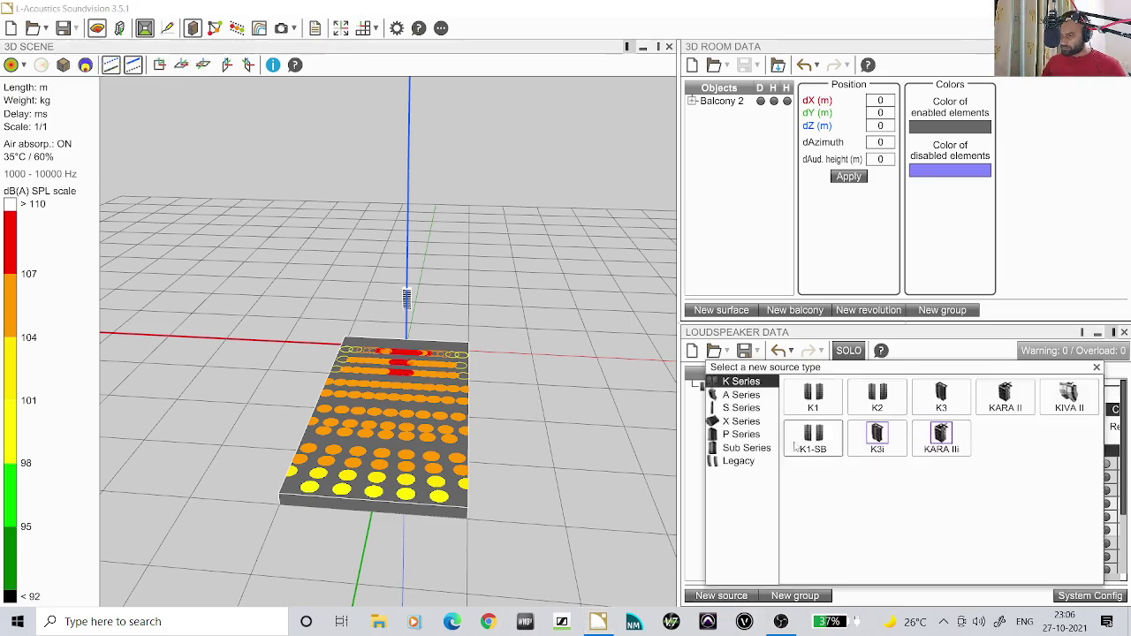
{"action": "left_click", "coordinate": [746, 449]}
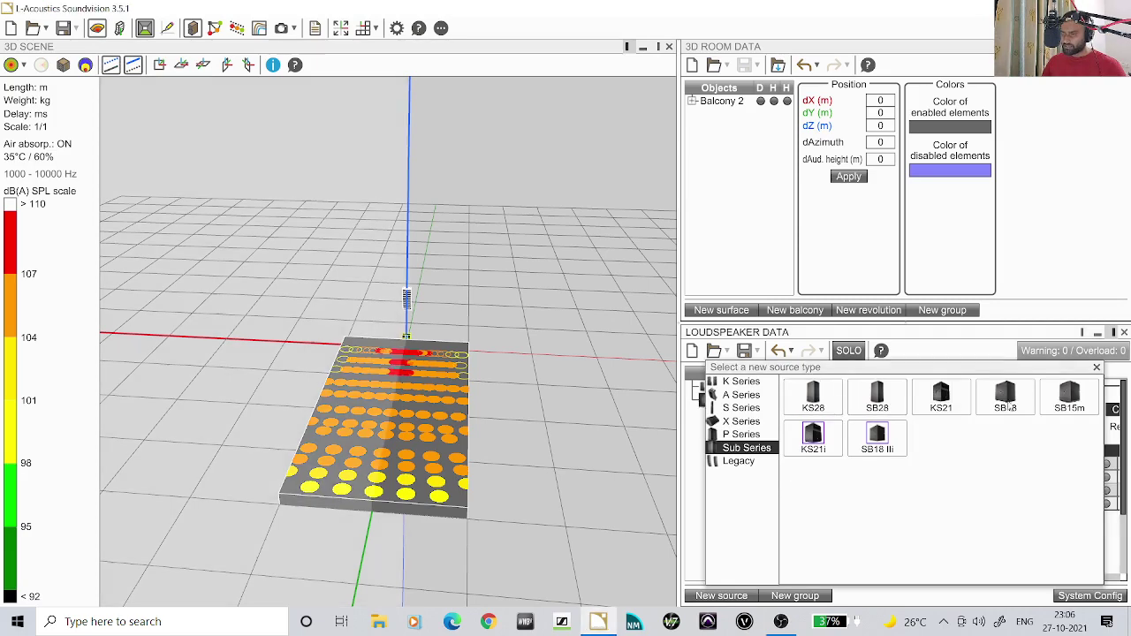
{"action": "left_click", "coordinate": [1097, 367]}
- Change the arrangement of the KS28 enclosures from vertical to horizontal in the physical deployment settings
{"action": "left_click_drag", "start_coordinate": [951, 579], "coordinate": [1052, 579]}
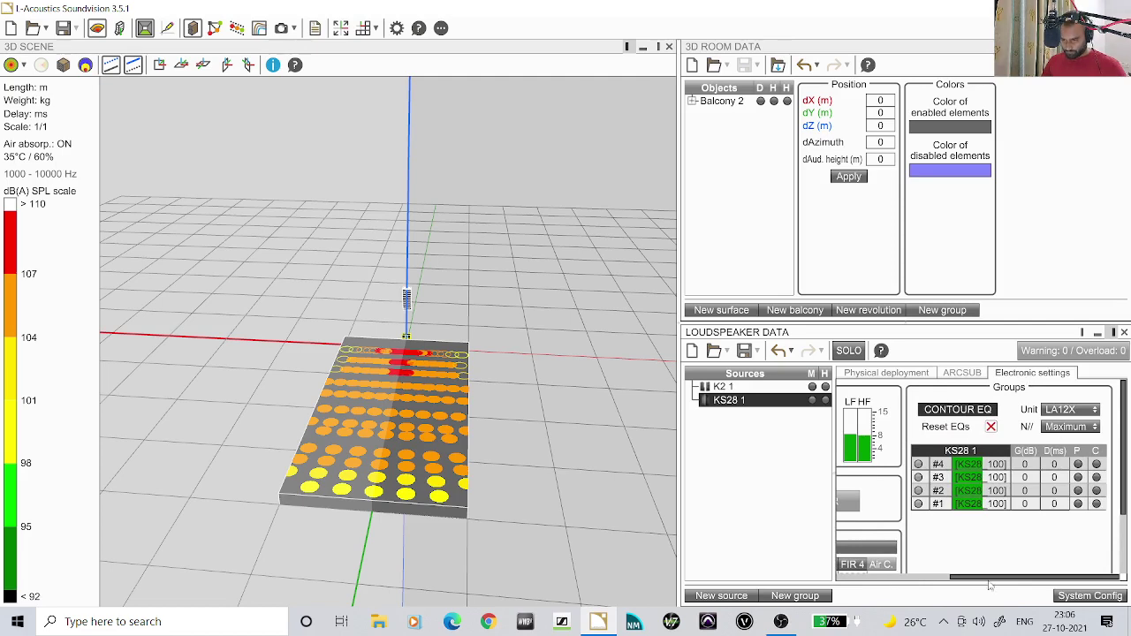
{"action": "left_click", "coordinate": [905, 373]}
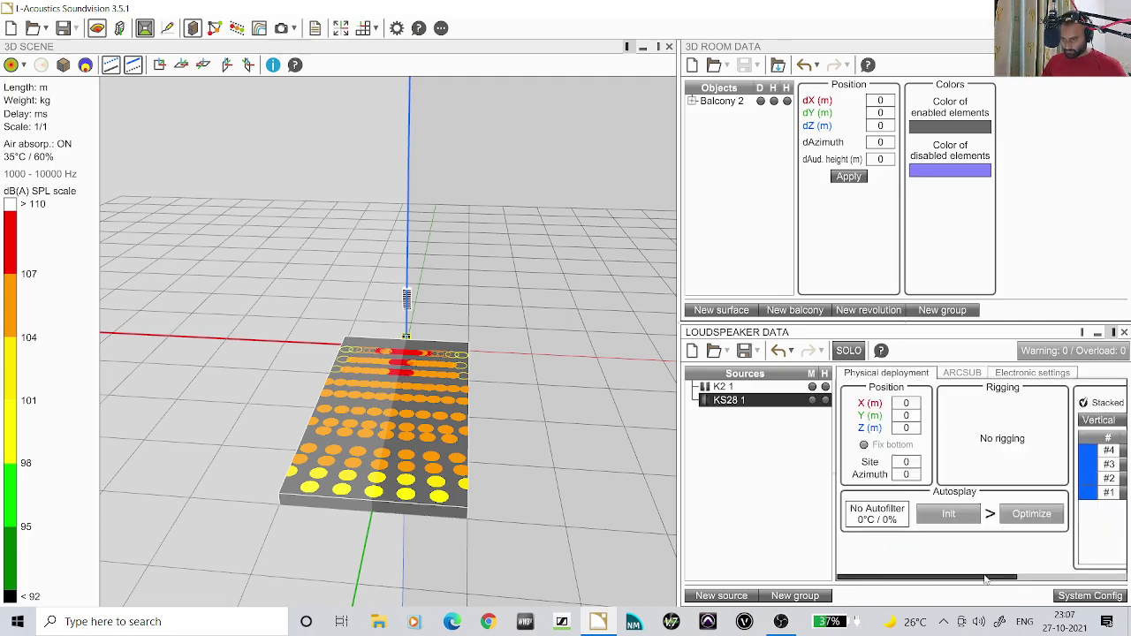
{"action": "left_click_drag", "start_coordinate": [973, 578], "coordinate": [1082, 577]}
{"action": "left_click", "coordinate": [988, 419]}
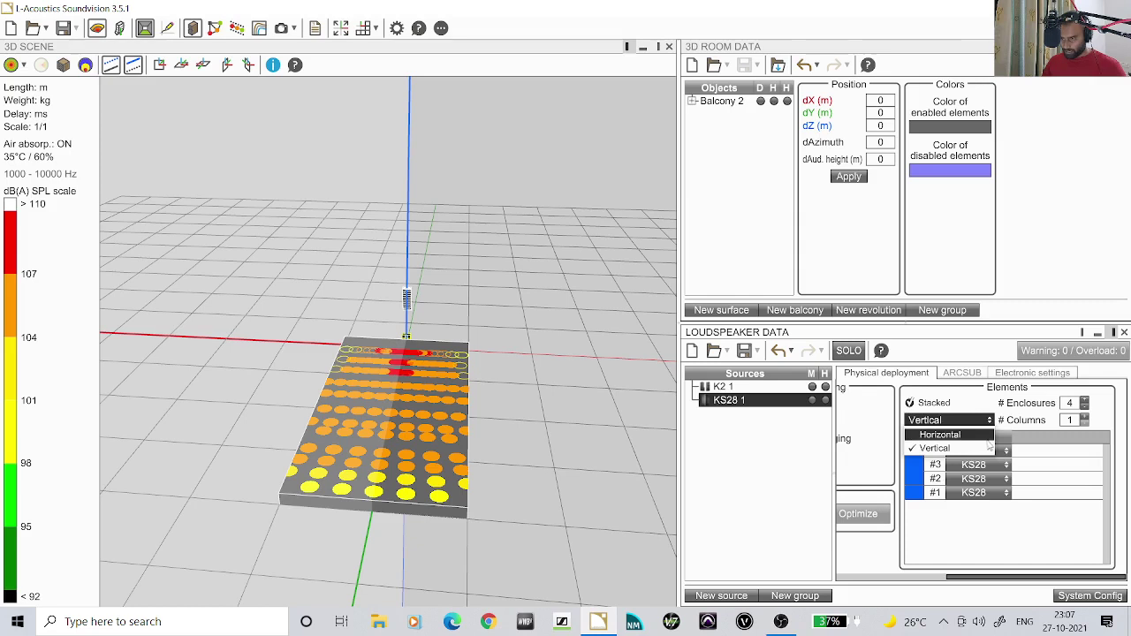
{"action": "left_click", "coordinate": [985, 436]}
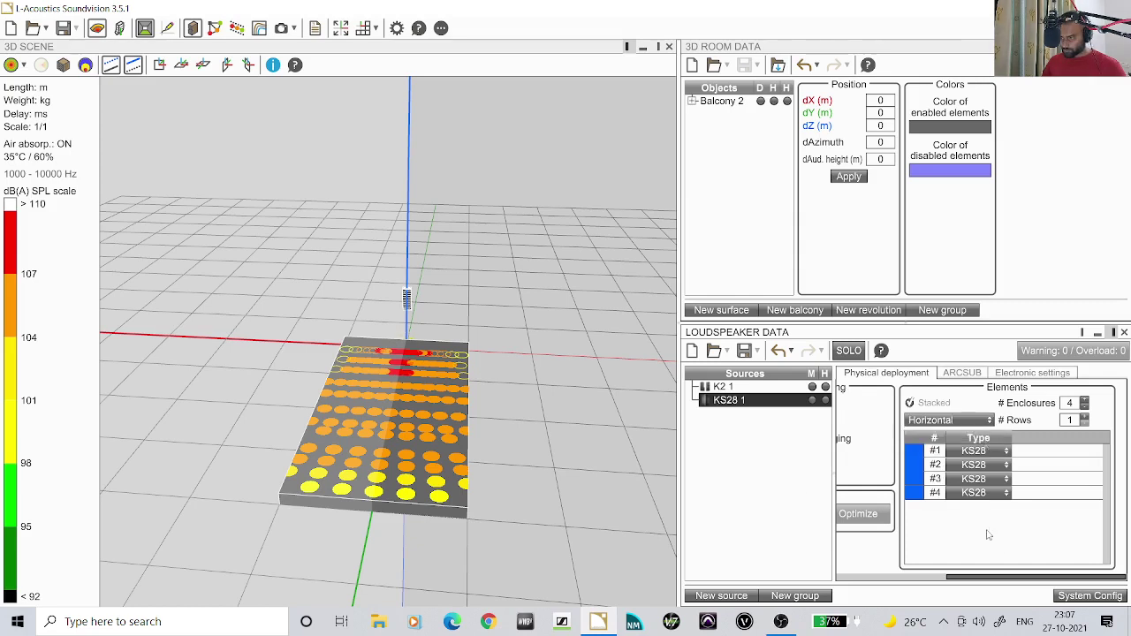
- Position the KS28 source at Z 1.5 m and Y 2 m
{"action": "left_click_drag", "start_coordinate": [989, 577], "coordinate": [877, 577]}
{"action": "double_click", "coordinate": [906, 429]}
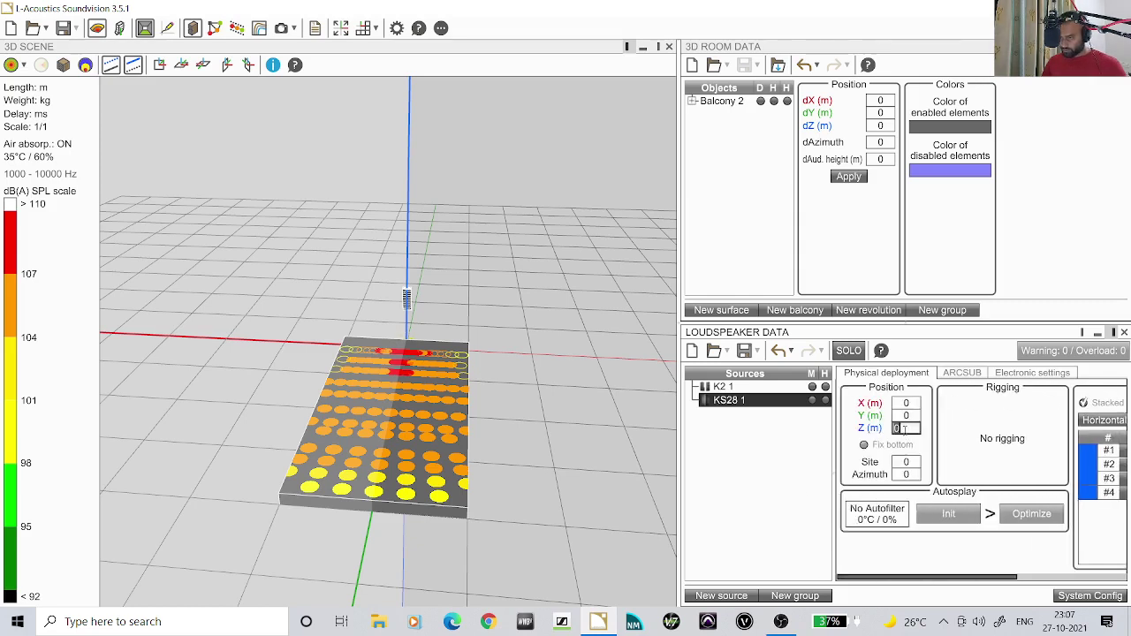
{"action": "type", "text": "1.5"}
{"action": "key", "text": "Return"}
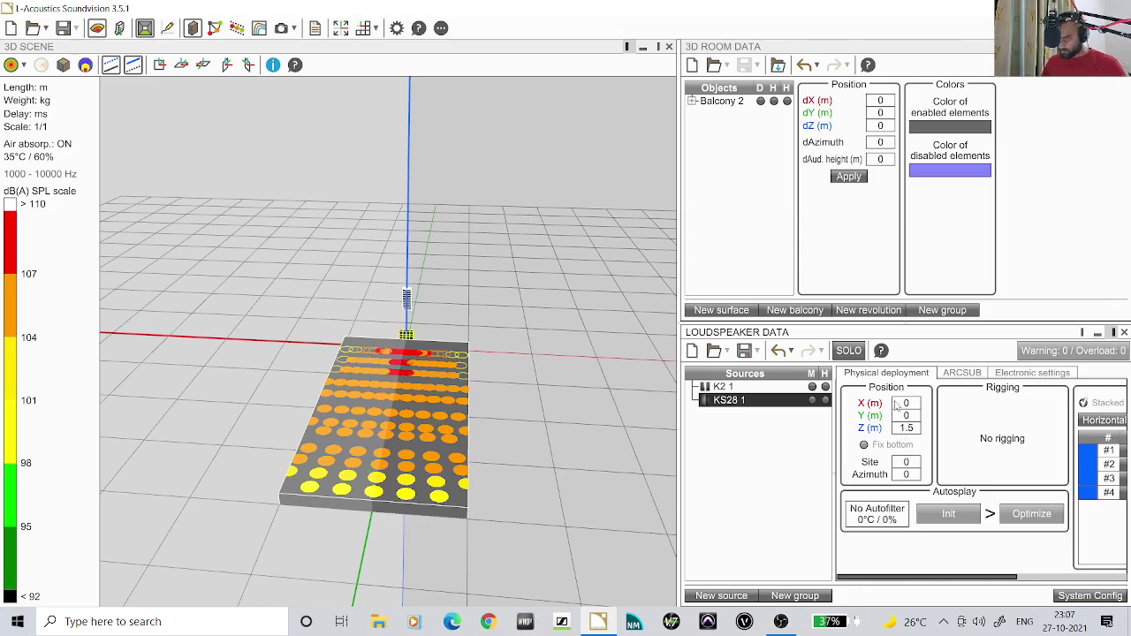
{"action": "double_click", "coordinate": [905, 414]}
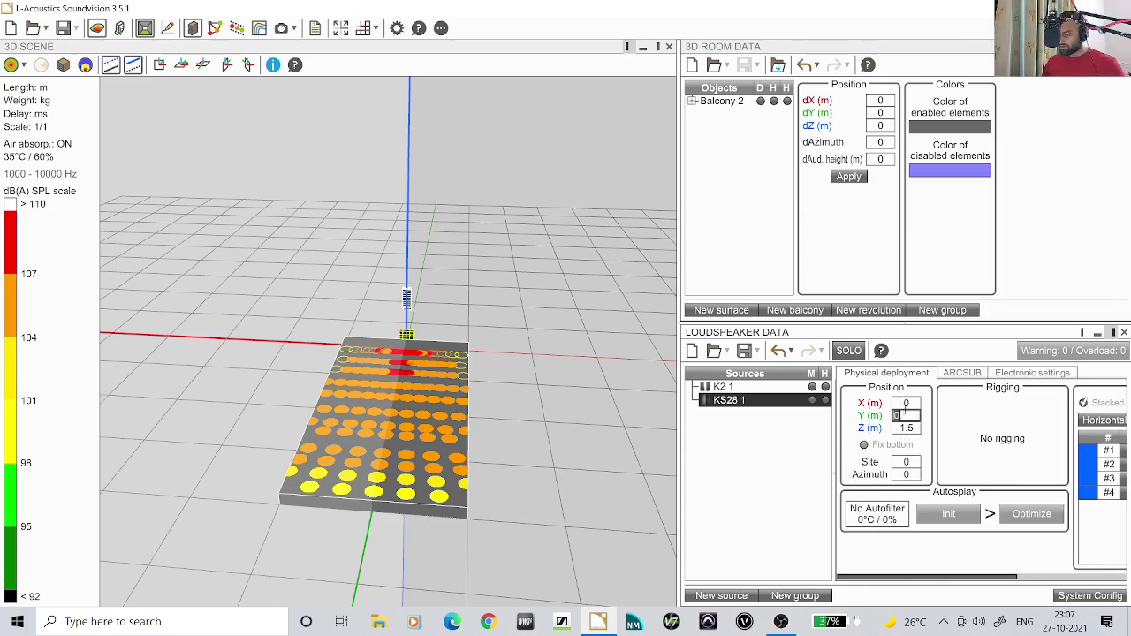
{"action": "type", "text": "1"}
{"action": "key", "text": "Return"}
- Switch on subwoofer mode to display the KS28 SPL mapping on the balcony
{"action": "scroll", "coordinate": [602, 418], "scroll_direction": "up", "scroll_amount": 4}
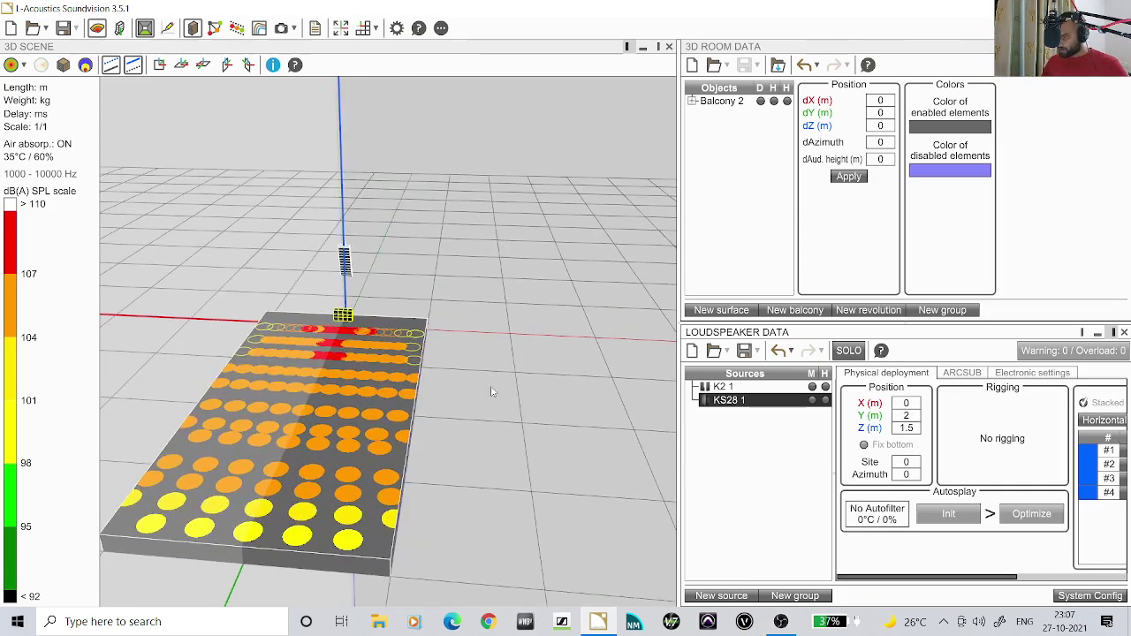
{"action": "left_click_drag", "start_coordinate": [493, 389], "coordinate": [595, 336]}
{"action": "scroll", "coordinate": [333, 394], "scroll_direction": "up", "scroll_amount": 3}
{"action": "scroll", "coordinate": [339, 386], "scroll_direction": "down", "scroll_amount": 2}
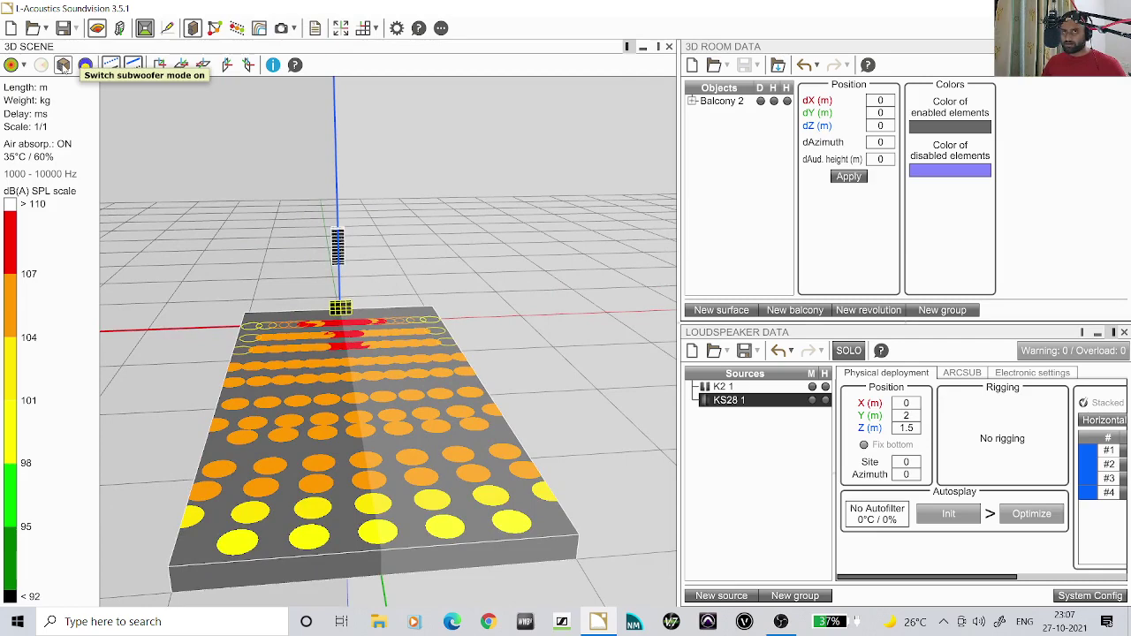
{"action": "left_click", "coordinate": [63, 66]}
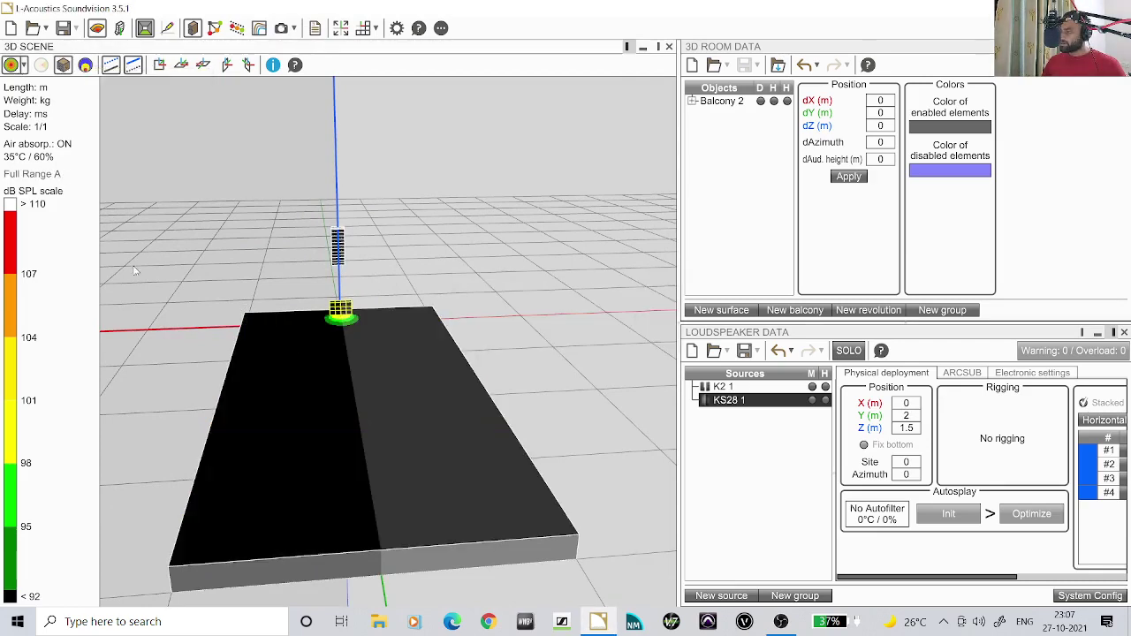
- Set the maximum renderable SPL to 100 dB, try continuous colorization, and restore the stepped mode
{"action": "left_click", "coordinate": [397, 28]}
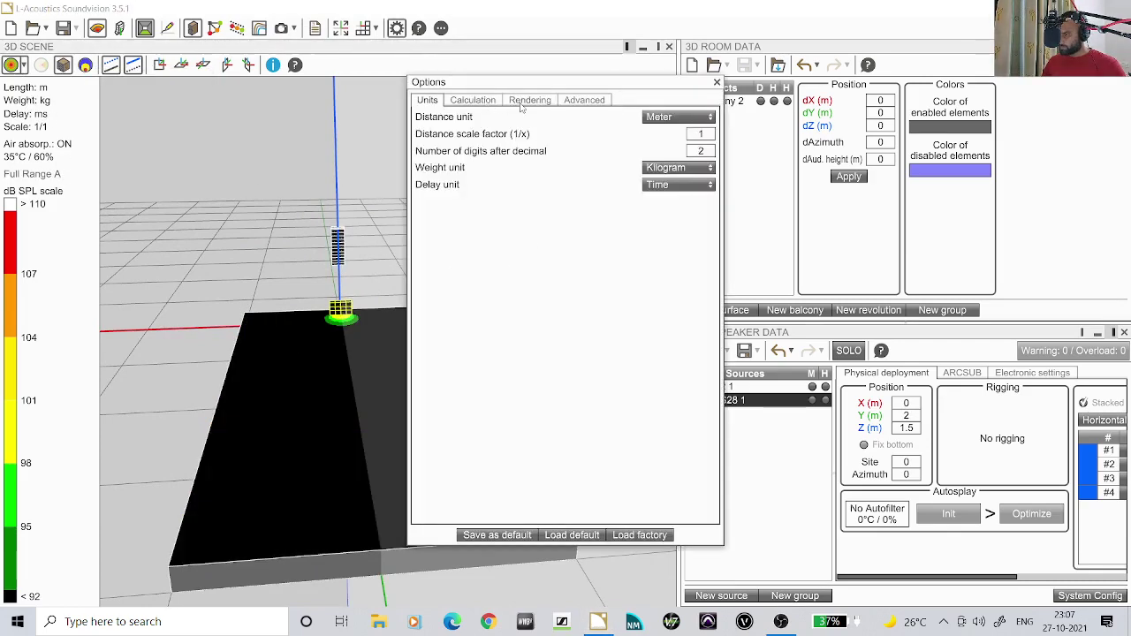
{"action": "left_click", "coordinate": [530, 100]}
{"action": "left_click", "coordinate": [707, 251]}
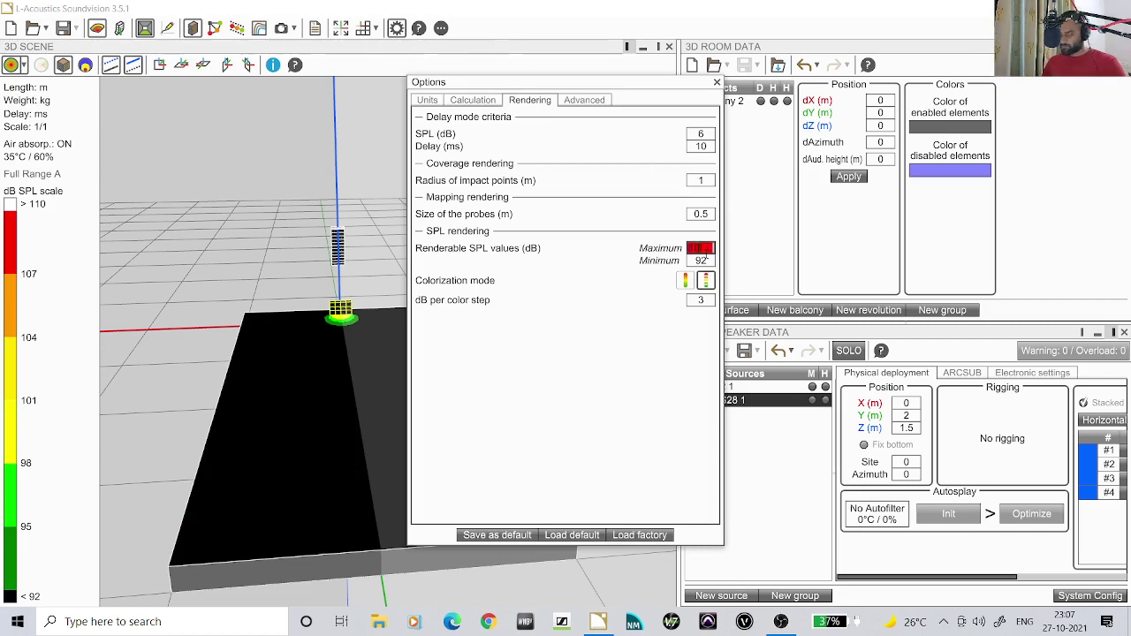
{"action": "type", "text": "100"}
{"action": "key", "text": "Return"}
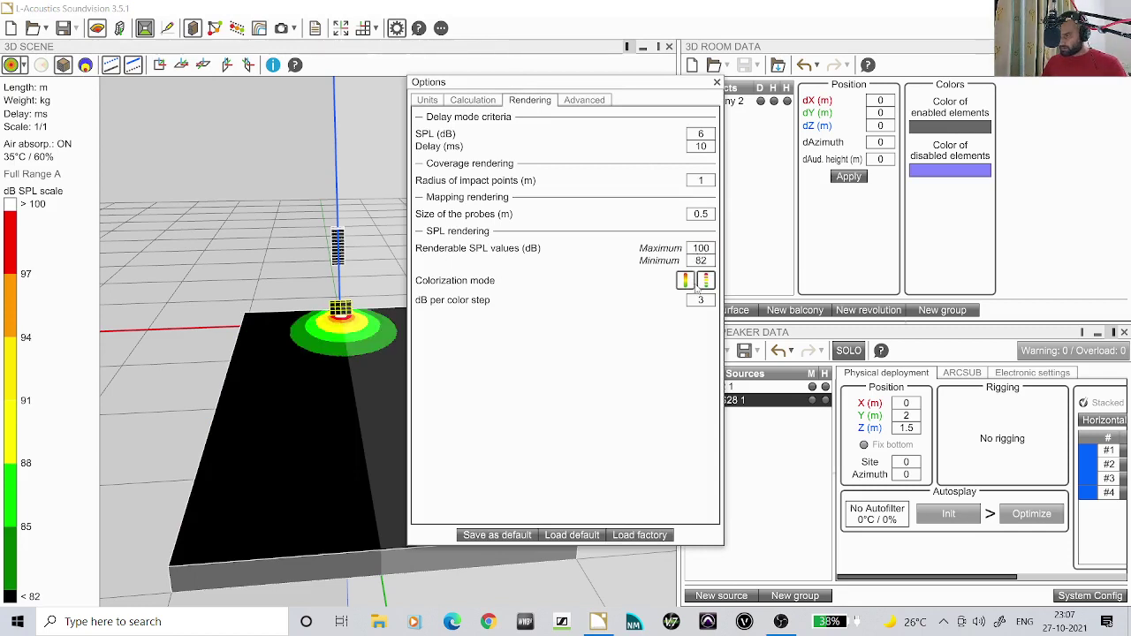
{"action": "left_click", "coordinate": [686, 281]}
{"action": "left_click", "coordinate": [706, 280]}
{"action": "left_click", "coordinate": [717, 83]}
- Examine the subwoofer SPL mapping around the KS28 array from above and at different distances
{"action": "left_click_drag", "start_coordinate": [392, 330], "coordinate": [324, 458]}
{"action": "scroll", "coordinate": [341, 425], "scroll_direction": "up", "scroll_amount": 5}
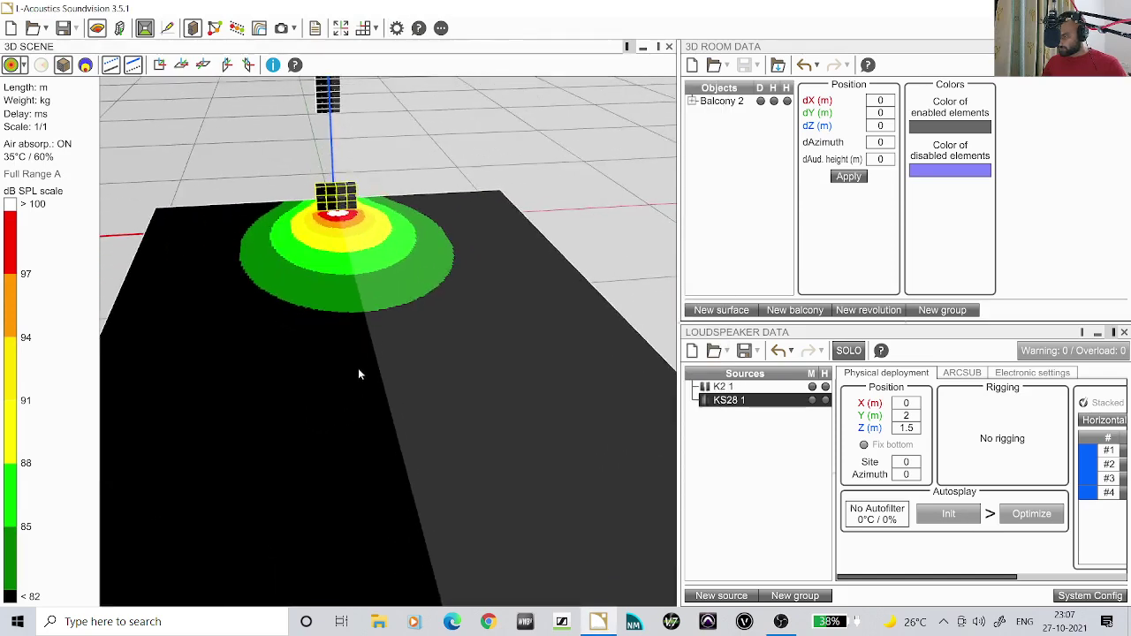
{"action": "scroll", "coordinate": [358, 367], "scroll_direction": "down", "scroll_amount": 3}
{"action": "left_click_drag", "start_coordinate": [360, 371], "coordinate": [366, 449]}
{"action": "scroll", "coordinate": [364, 394], "scroll_direction": "up", "scroll_amount": 3}
{"action": "scroll", "coordinate": [365, 390], "scroll_direction": "down", "scroll_amount": 6}
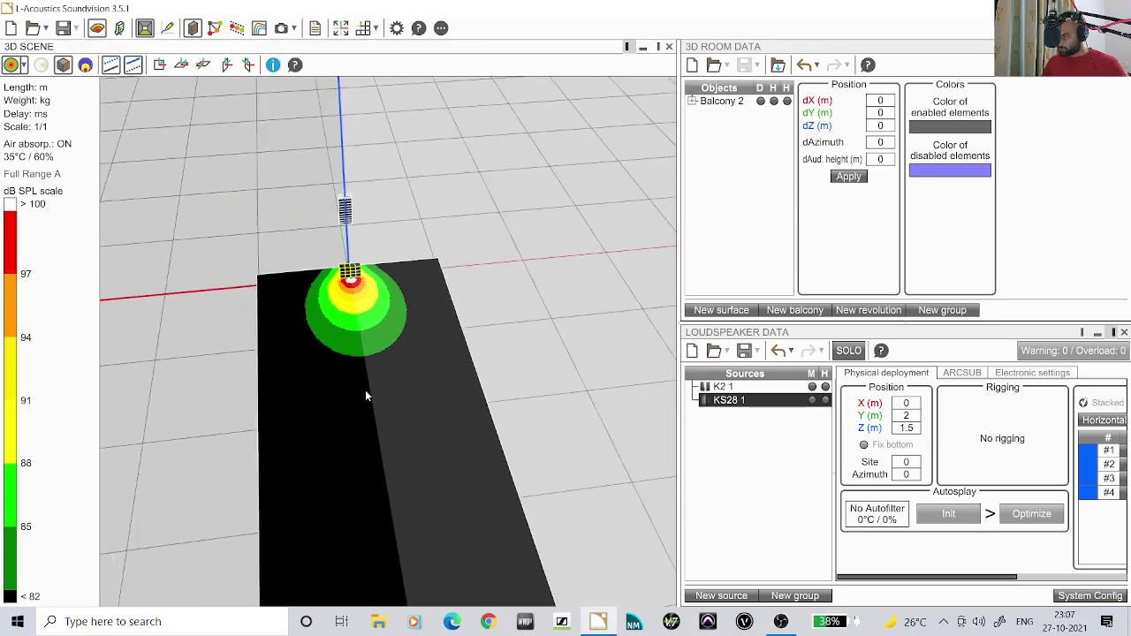
{"action": "scroll", "coordinate": [367, 396], "scroll_direction": "up", "scroll_amount": 1}
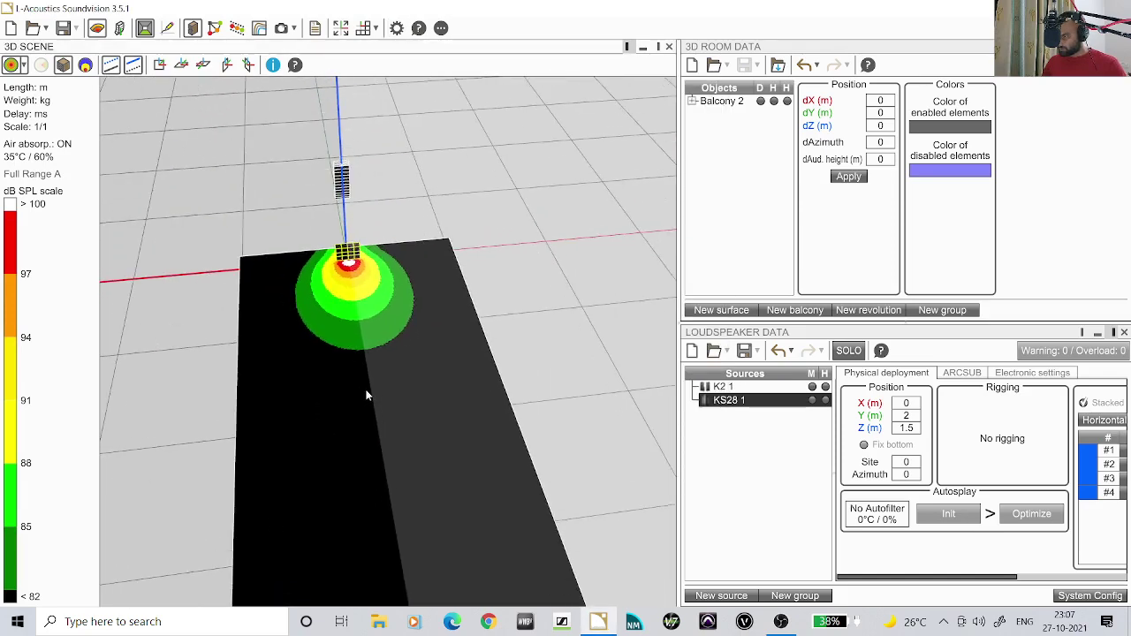
- Return the scene from subwoofer mode to full-range impact-point coverage and set the maximum renderable SPL to 110 dB
{"action": "left_click", "coordinate": [42, 66]}
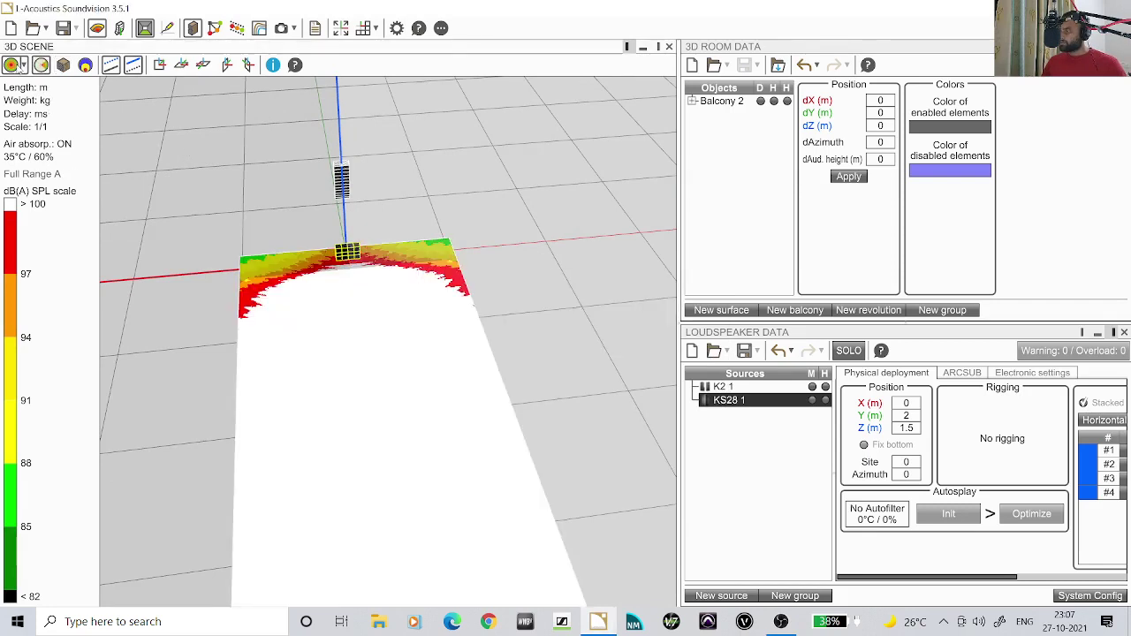
{"action": "left_click", "coordinate": [14, 66]}
{"action": "left_click", "coordinate": [33, 108]}
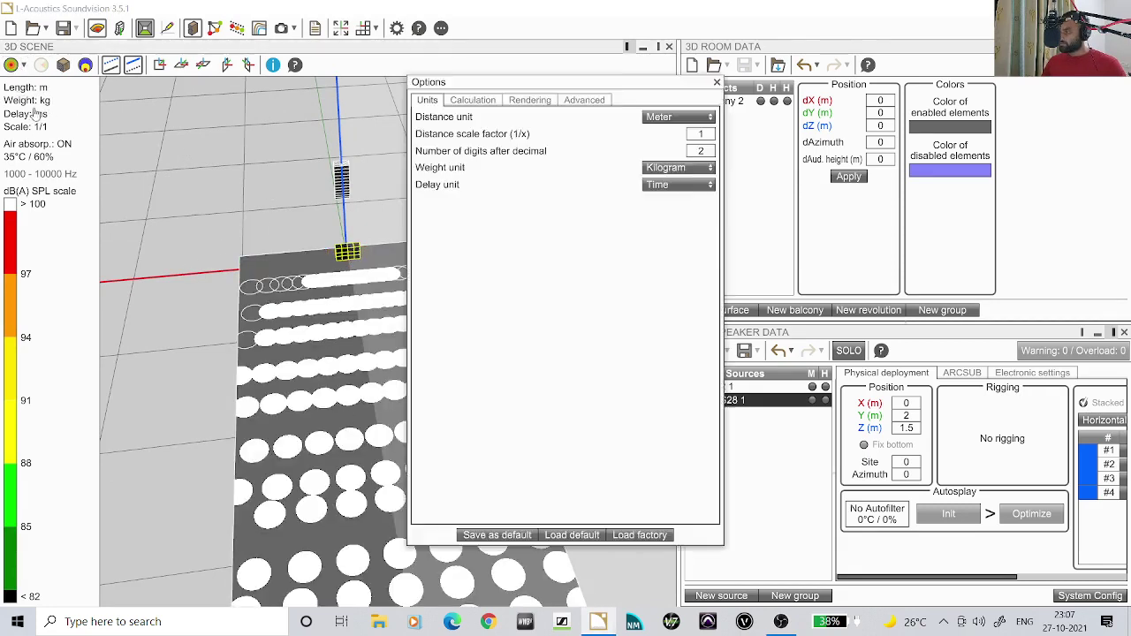
{"action": "left_click", "coordinate": [528, 100]}
{"action": "double_click", "coordinate": [701, 249]}
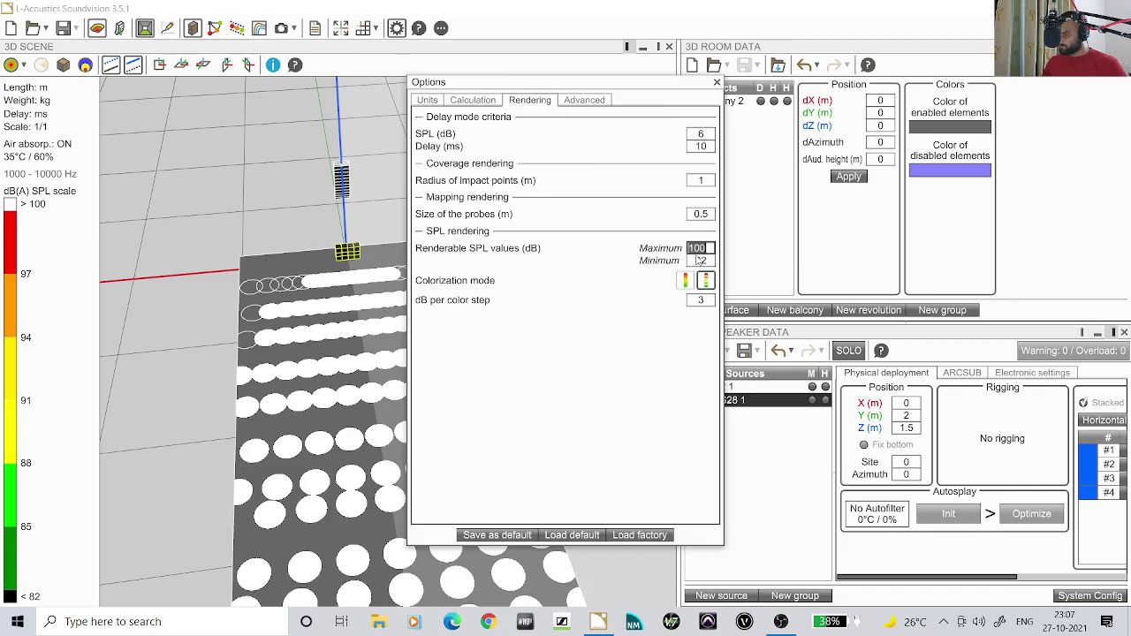
{"action": "type", "text": "110"}
{"action": "key", "text": "Return"}
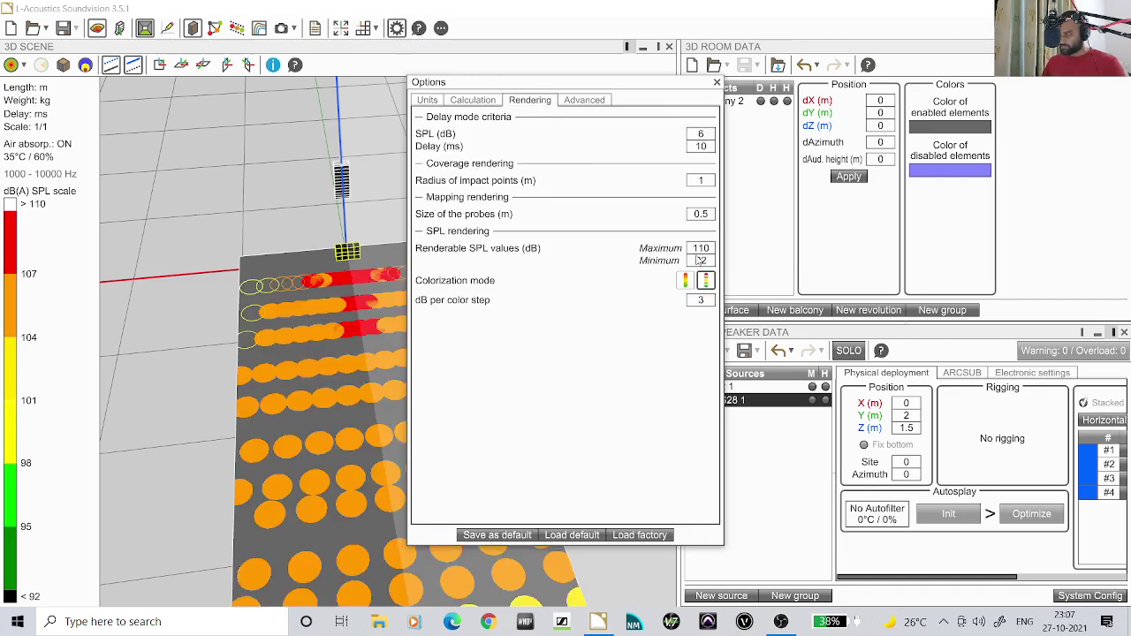
{"action": "left_click", "coordinate": [717, 83]}
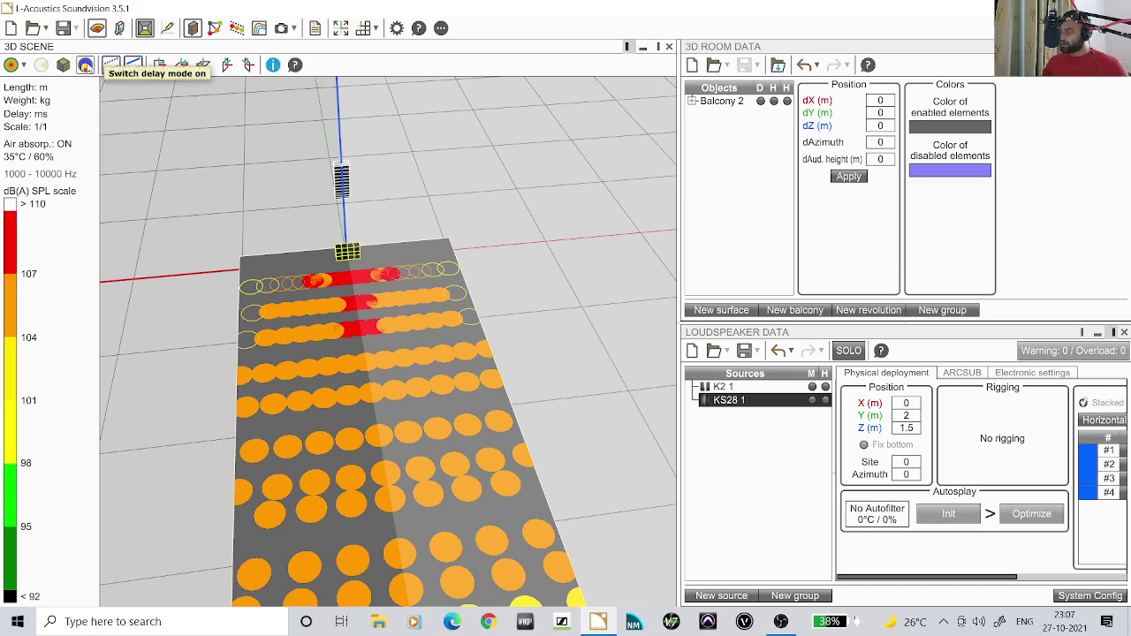
- Try delay mode in the 3D scene, return to impact-point coverage, and view the whole balcony with both sources
{"action": "left_click", "coordinate": [86, 65]}
{"action": "left_click", "coordinate": [86, 65]}
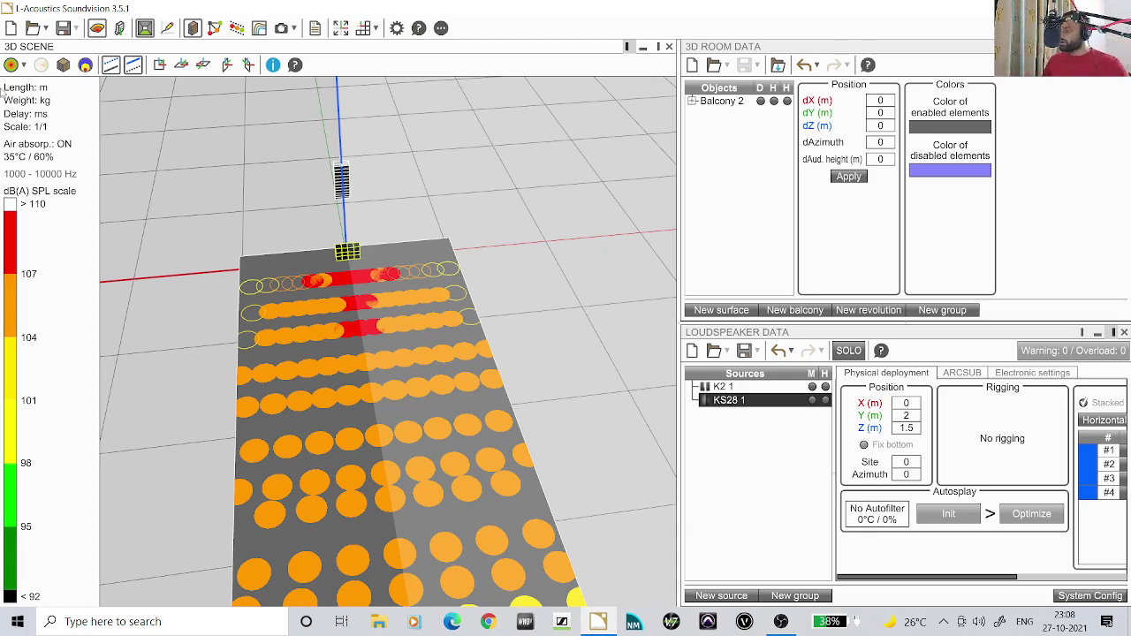
{"action": "scroll", "coordinate": [157, 126], "scroll_direction": "down", "scroll_amount": 1}
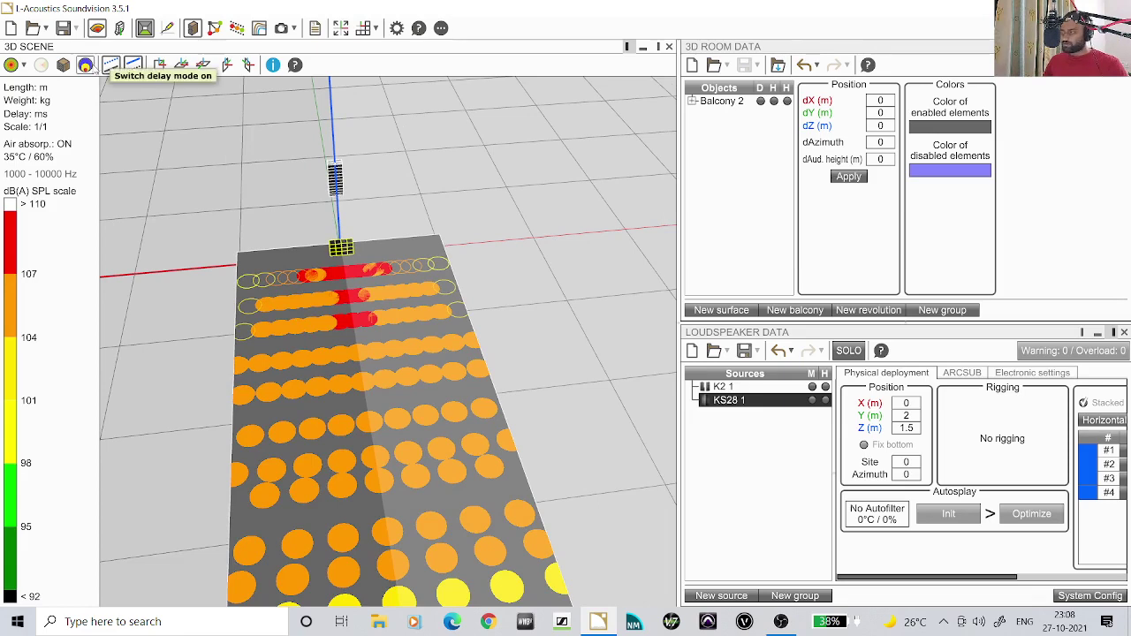
{"action": "scroll", "coordinate": [346, 189], "scroll_direction": "down", "scroll_amount": 1}
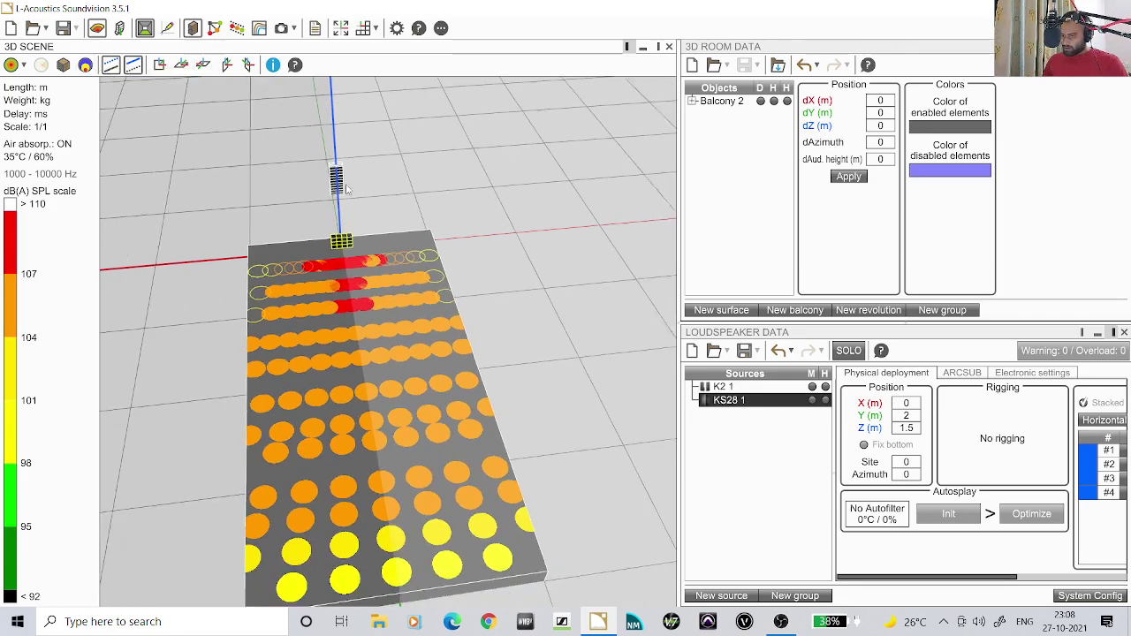
{"action": "scroll", "coordinate": [346, 188], "scroll_direction": "down", "scroll_amount": 1}
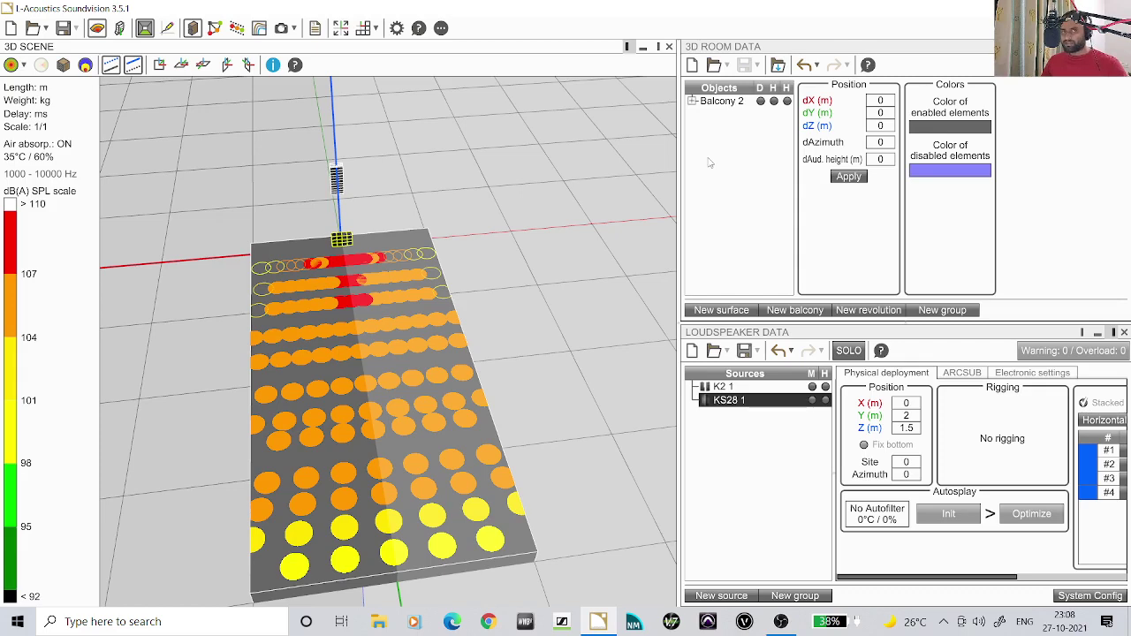
- View the source cutview and frequency response workspace, and switch to the room data workspace with the profile cutview
{"action": "key", "text": "F2"}
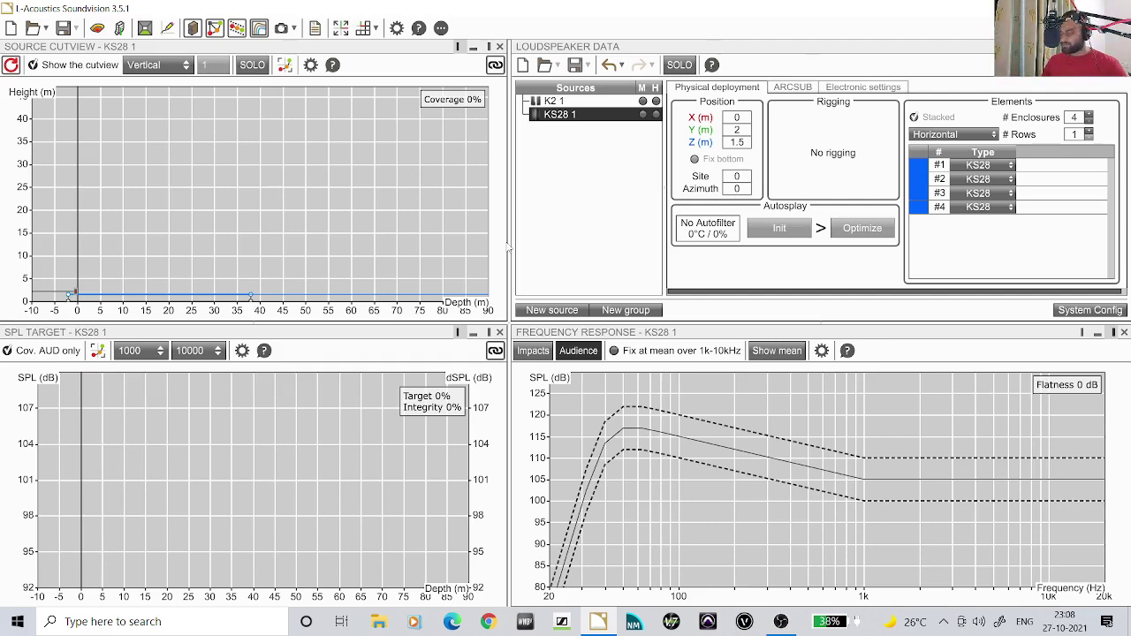
{"action": "key", "text": "F1"}
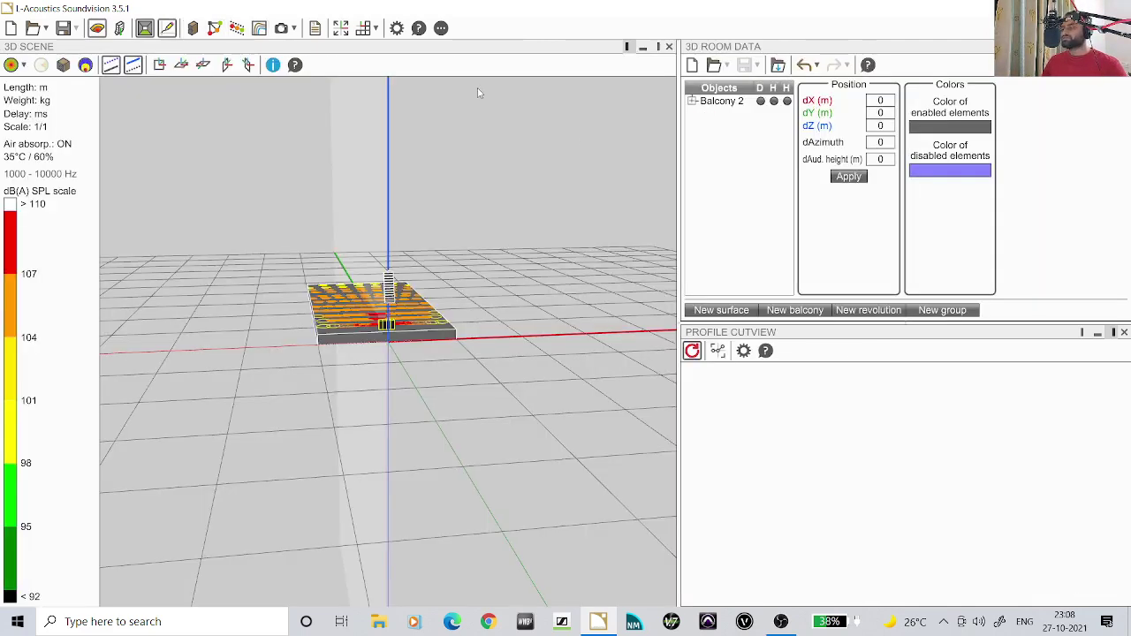